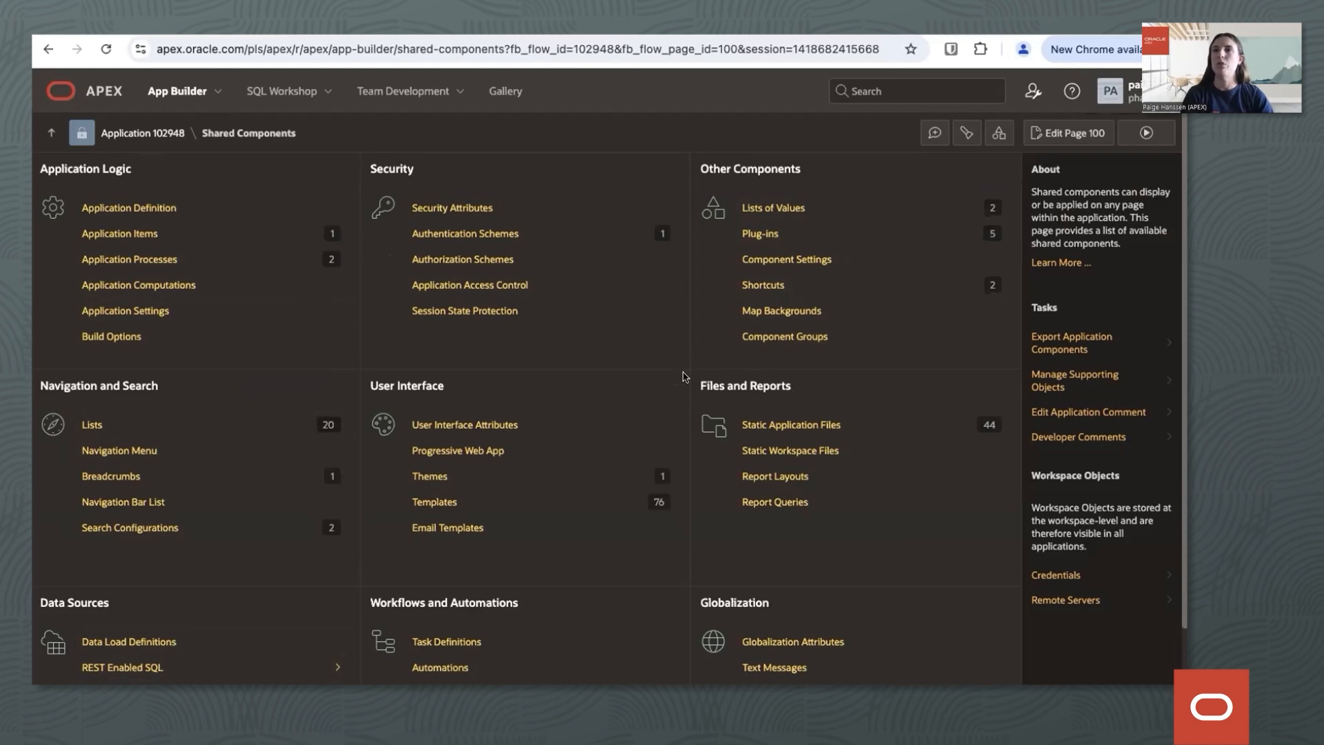
Create a new component group named "Movies Components" in the application's shared components.
{"action": "left_click", "coordinate": [787, 340]}
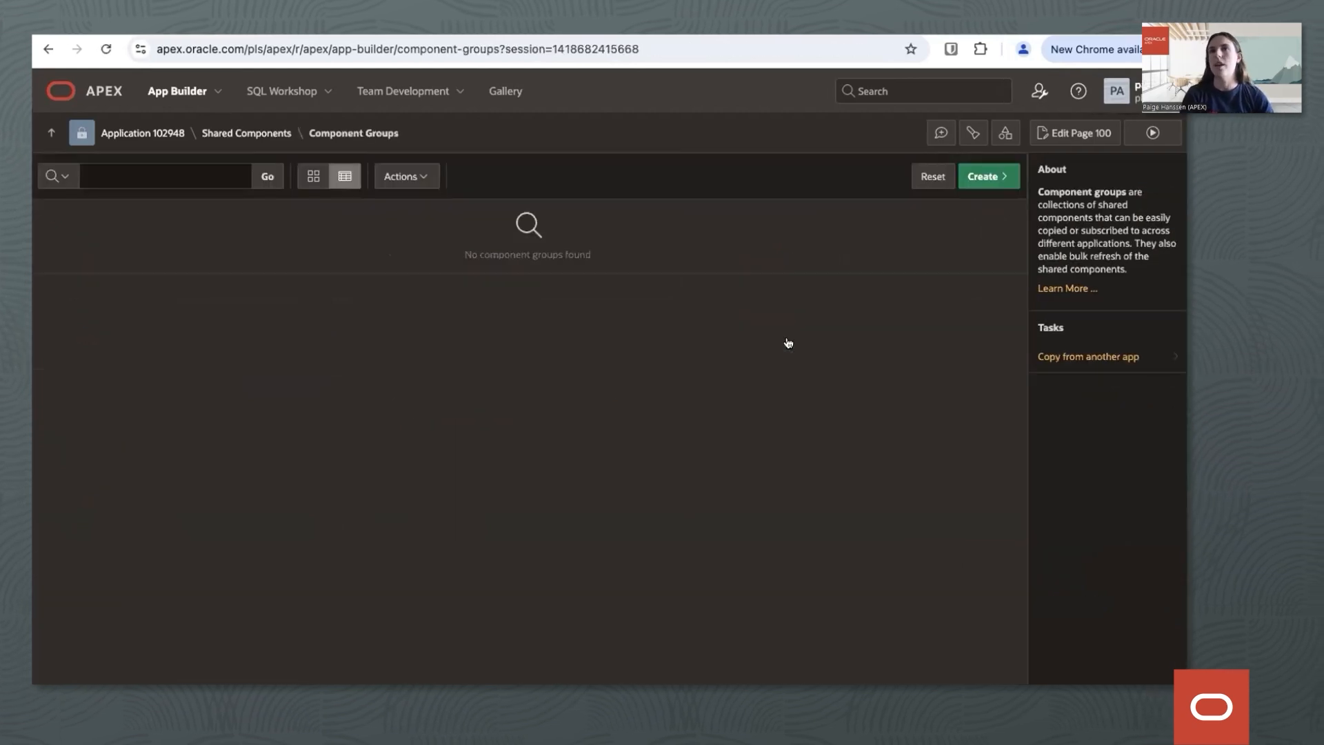
{"action": "left_click", "coordinate": [985, 178]}
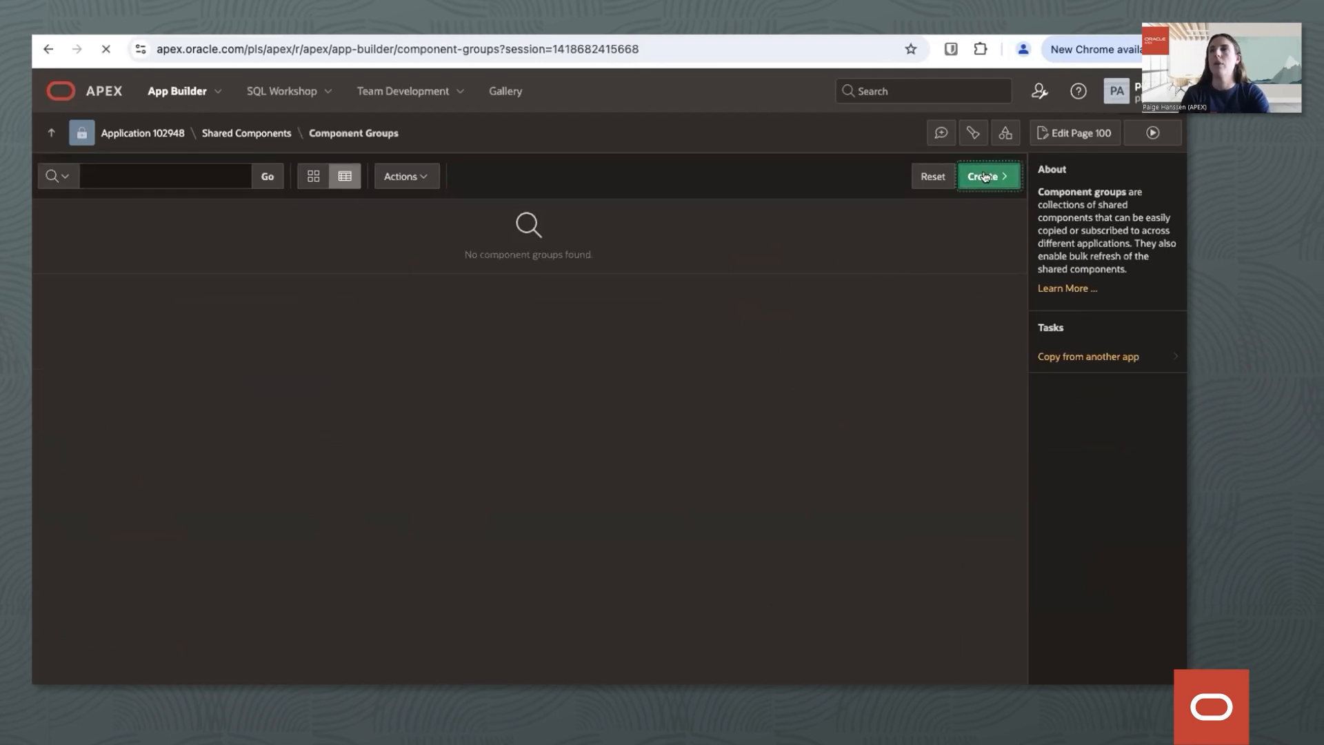
{"action": "left_click", "coordinate": [308, 259]}
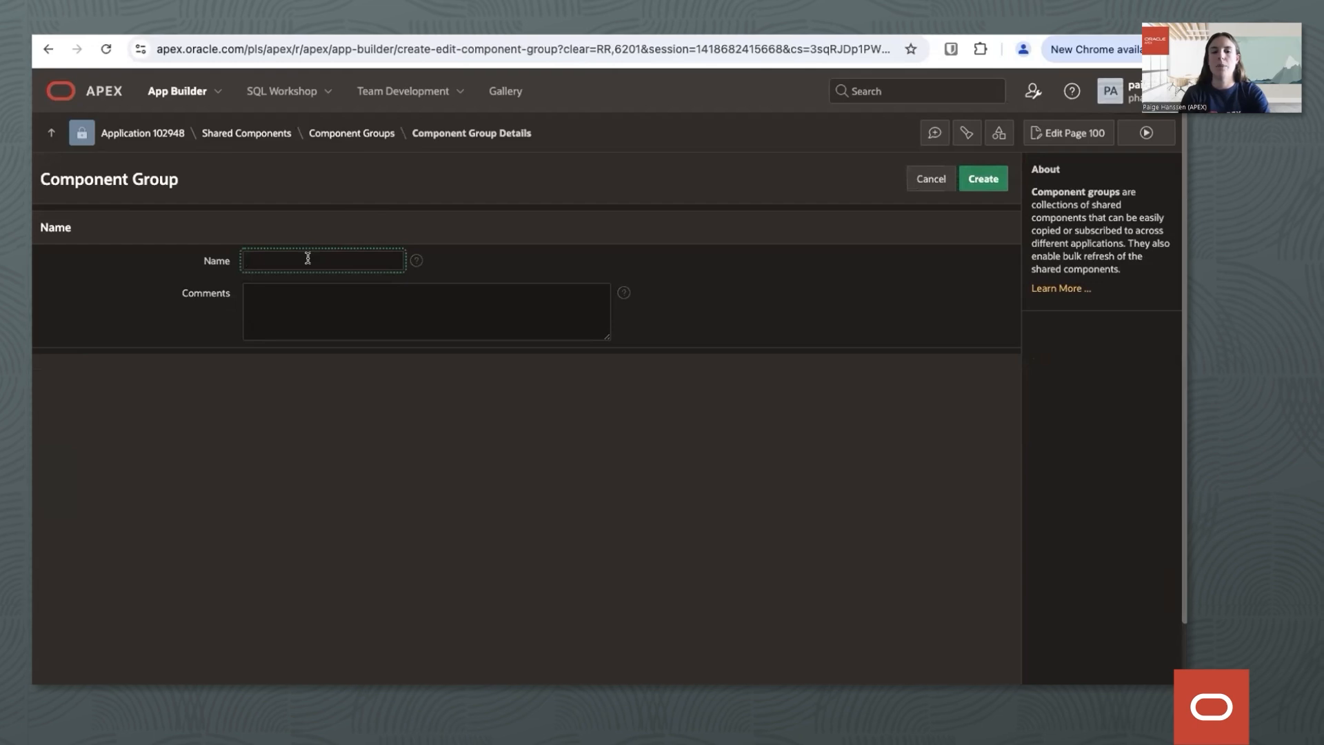
{"action": "type", "text": "Movies"}
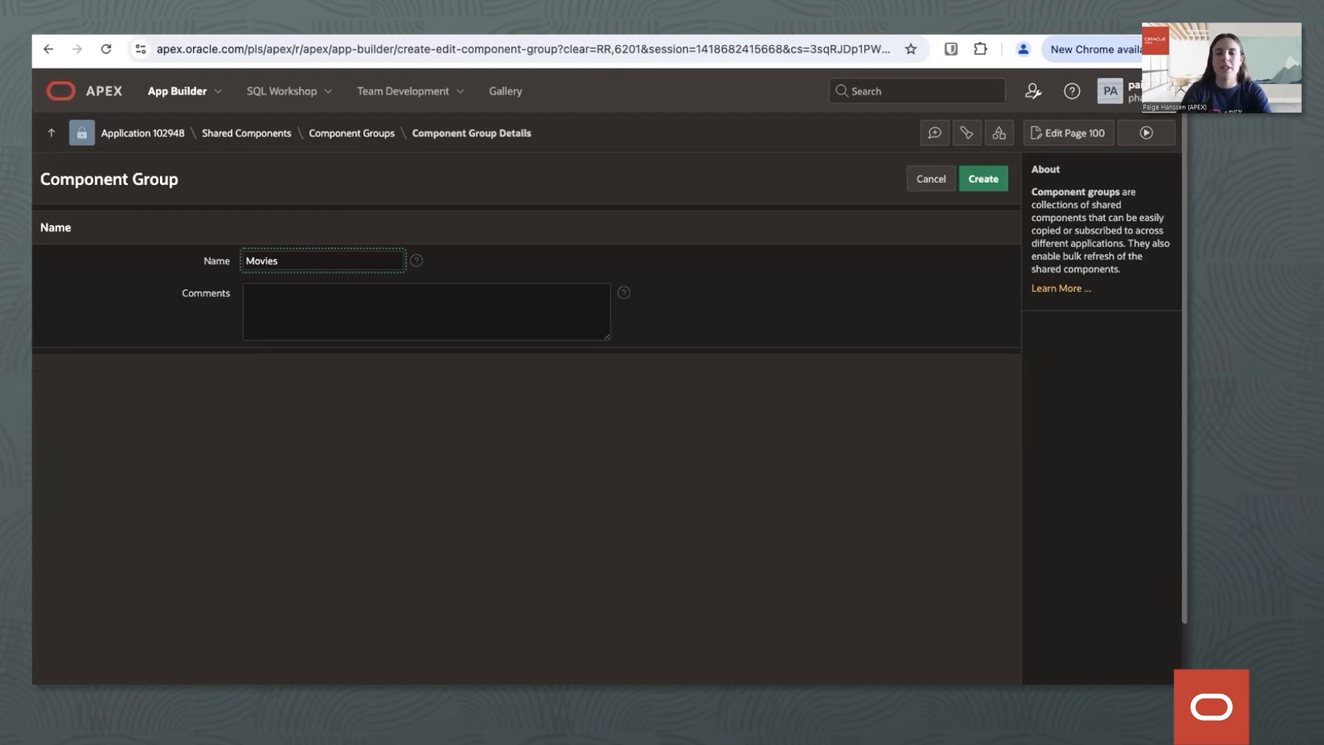
{"action": "type", "text": "Components"}
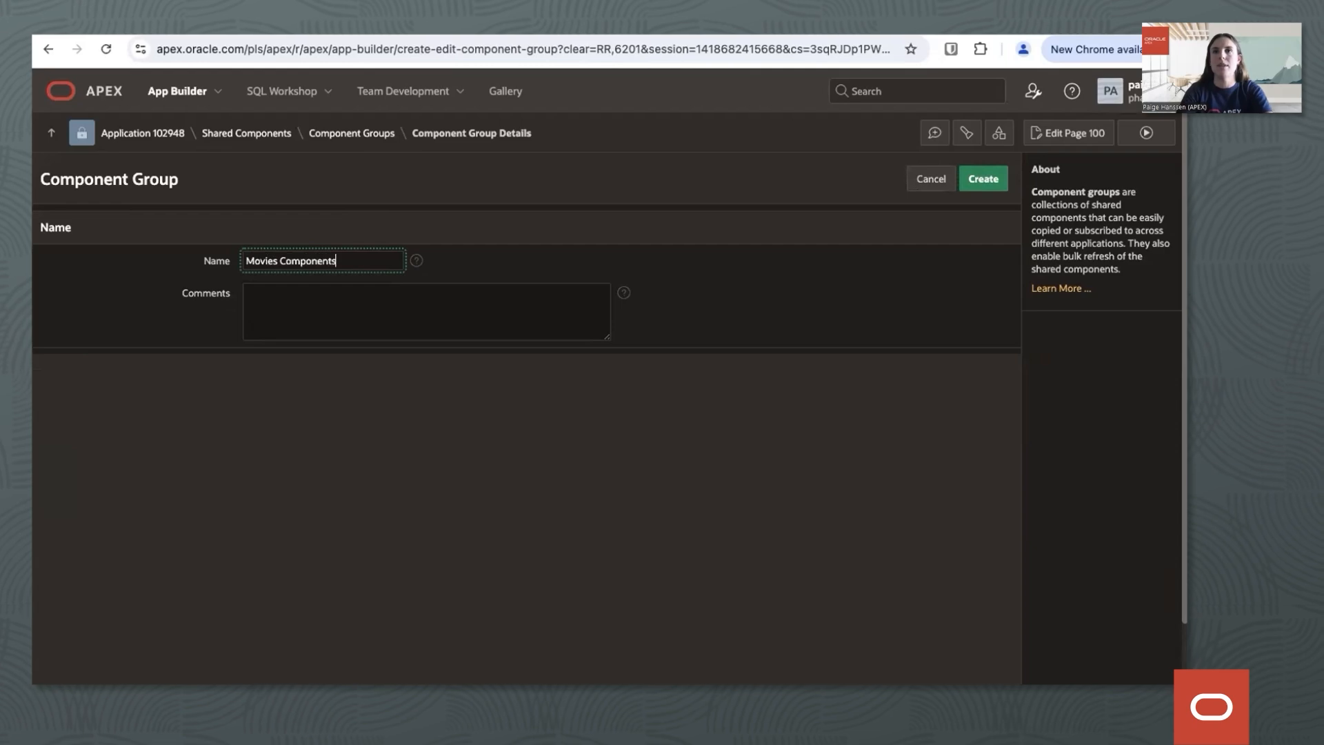
{"action": "left_click", "coordinate": [996, 177]}
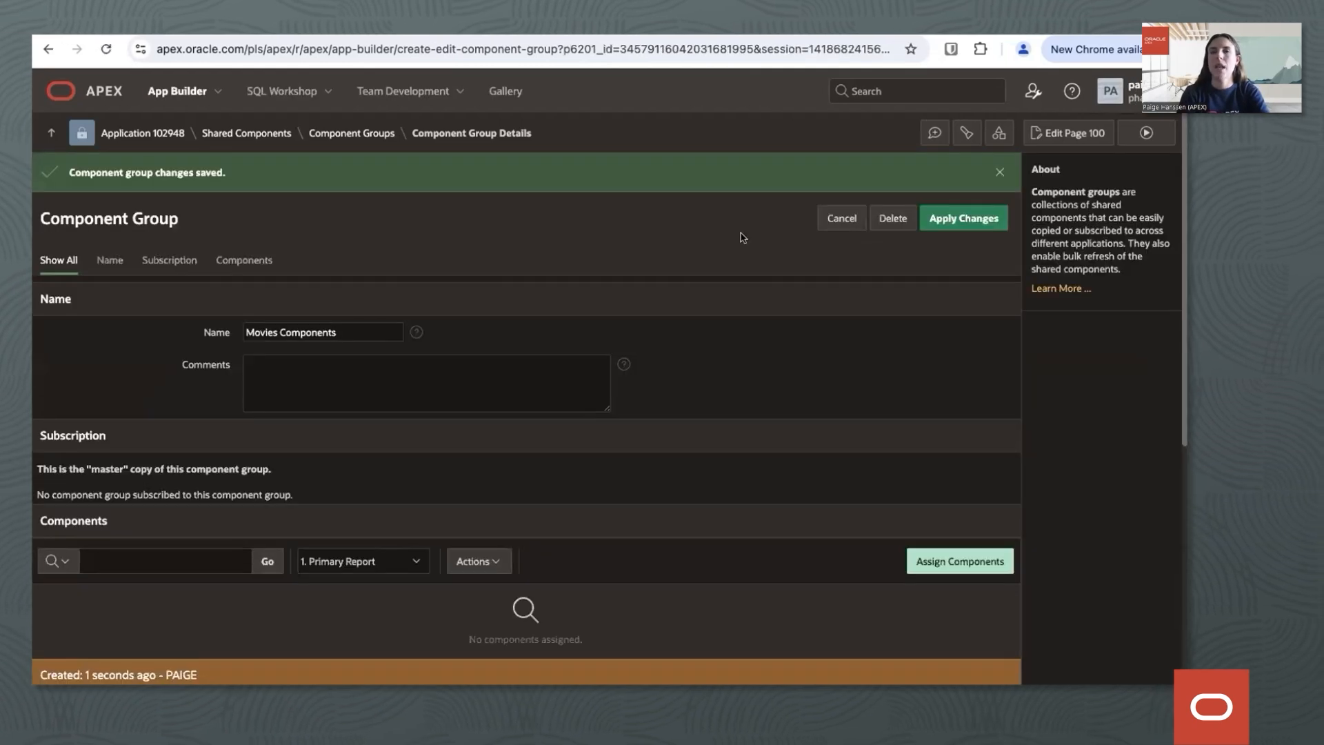
Assign all REST Data Source components (Movie Cast, Movie Details, Popular Movies, Search Movies) to the group and continue assigning more.
{"action": "scroll", "coordinate": [731, 336], "scroll_direction": "down", "scroll_amount": 2}
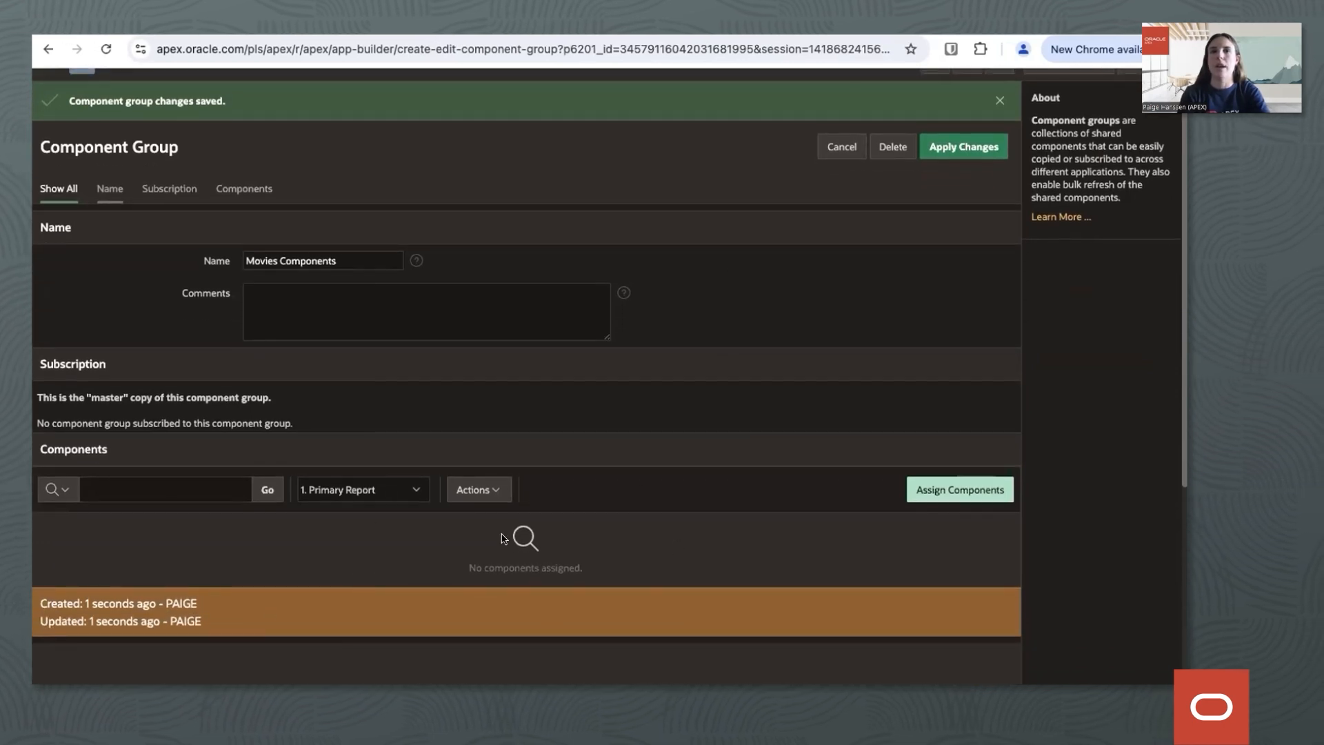
{"action": "left_click", "coordinate": [978, 496]}
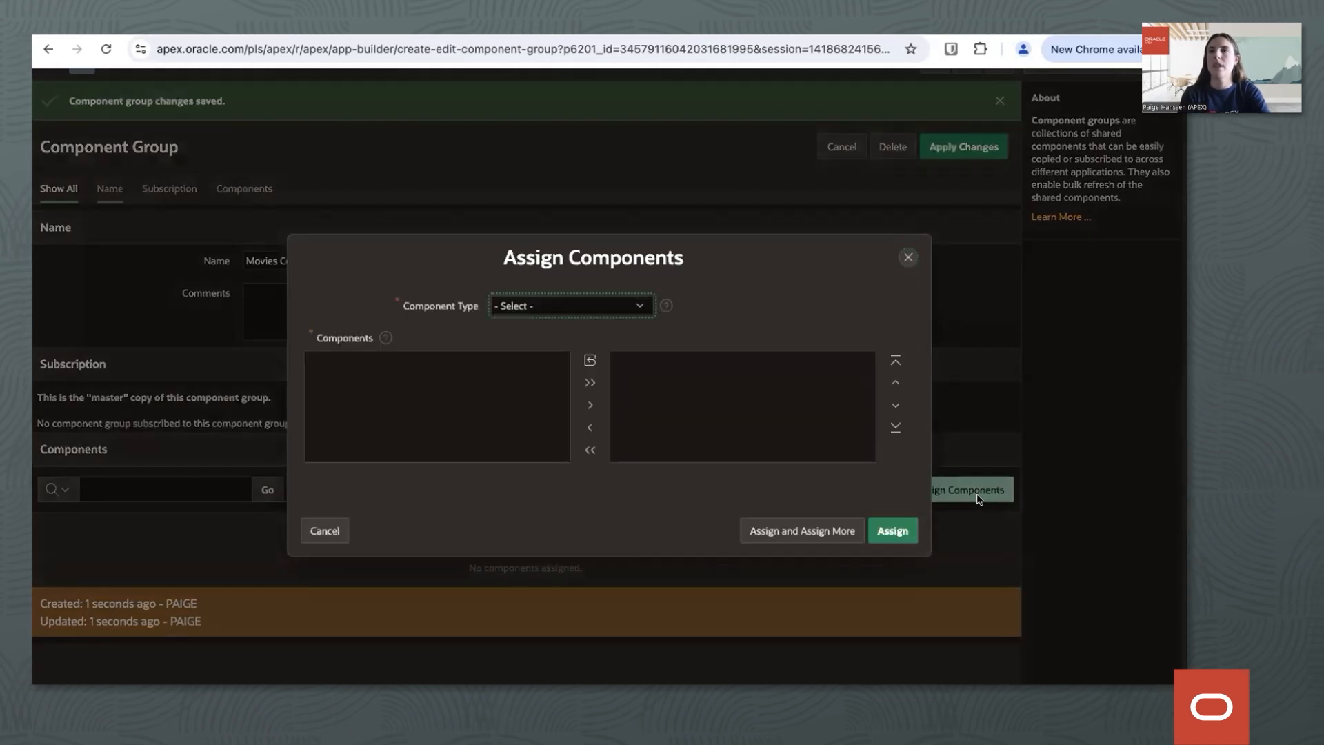
{"action": "left_click", "coordinate": [613, 305]}
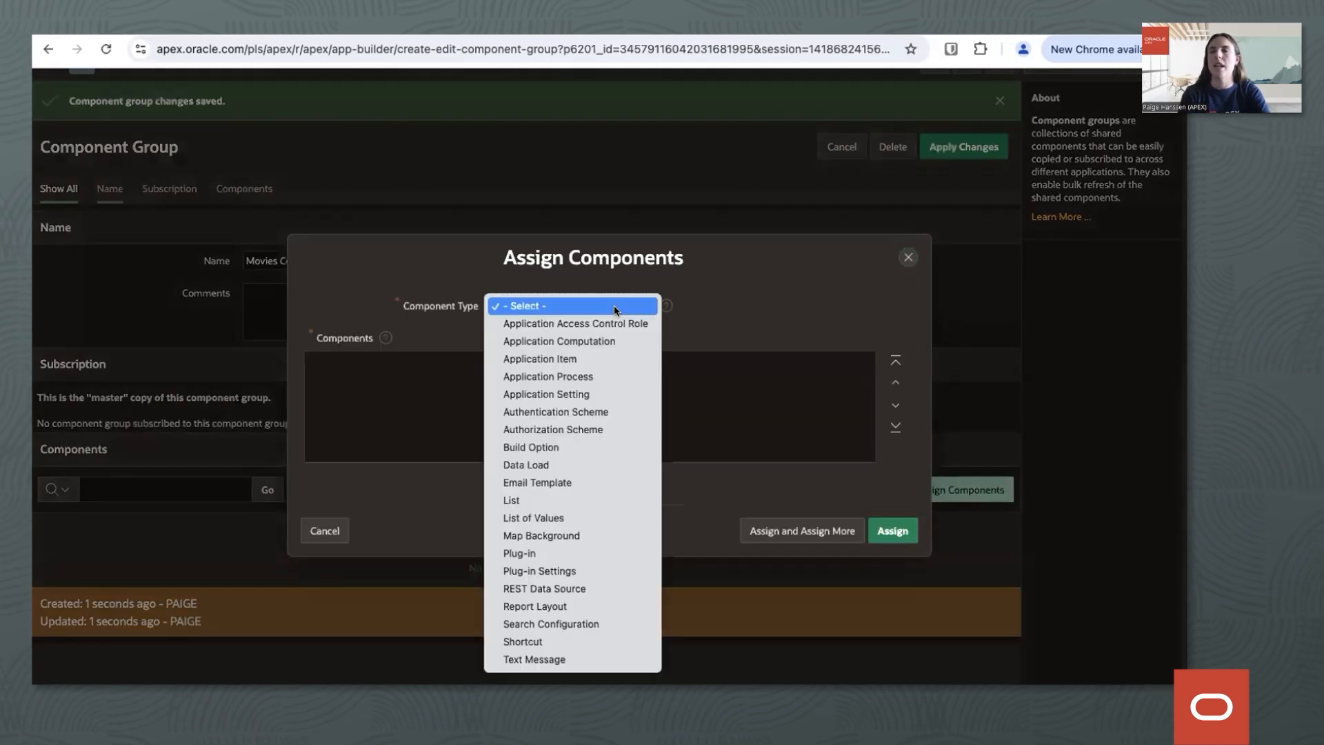
{"action": "left_click", "coordinate": [445, 315]}
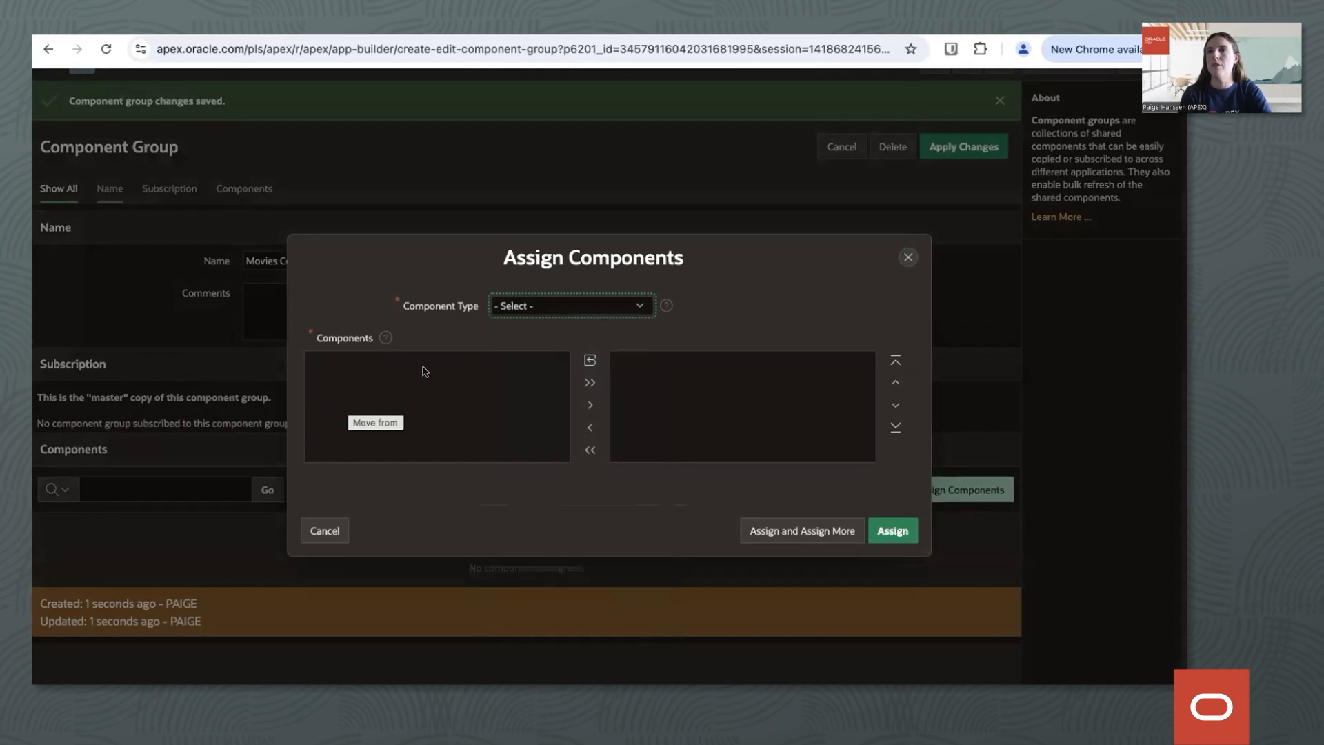
{"action": "left_click", "coordinate": [616, 305]}
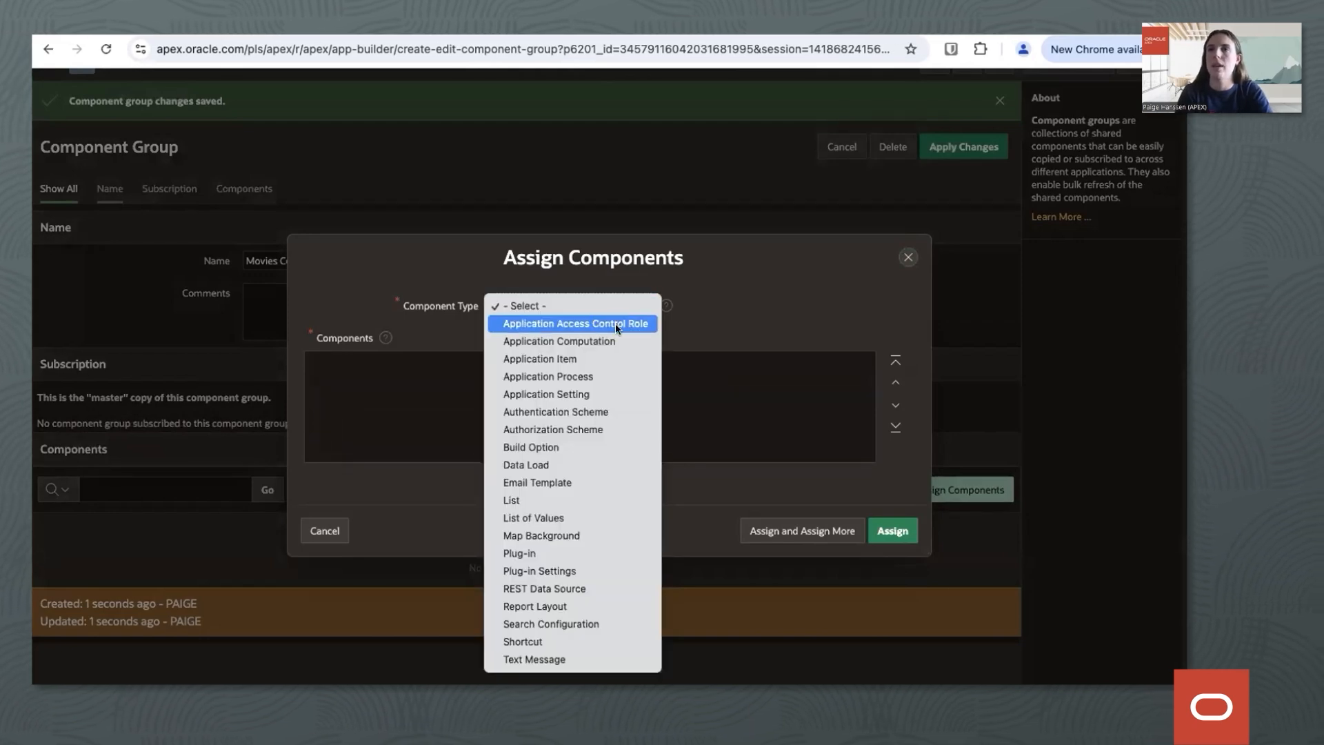
{"action": "left_click", "coordinate": [583, 588]}
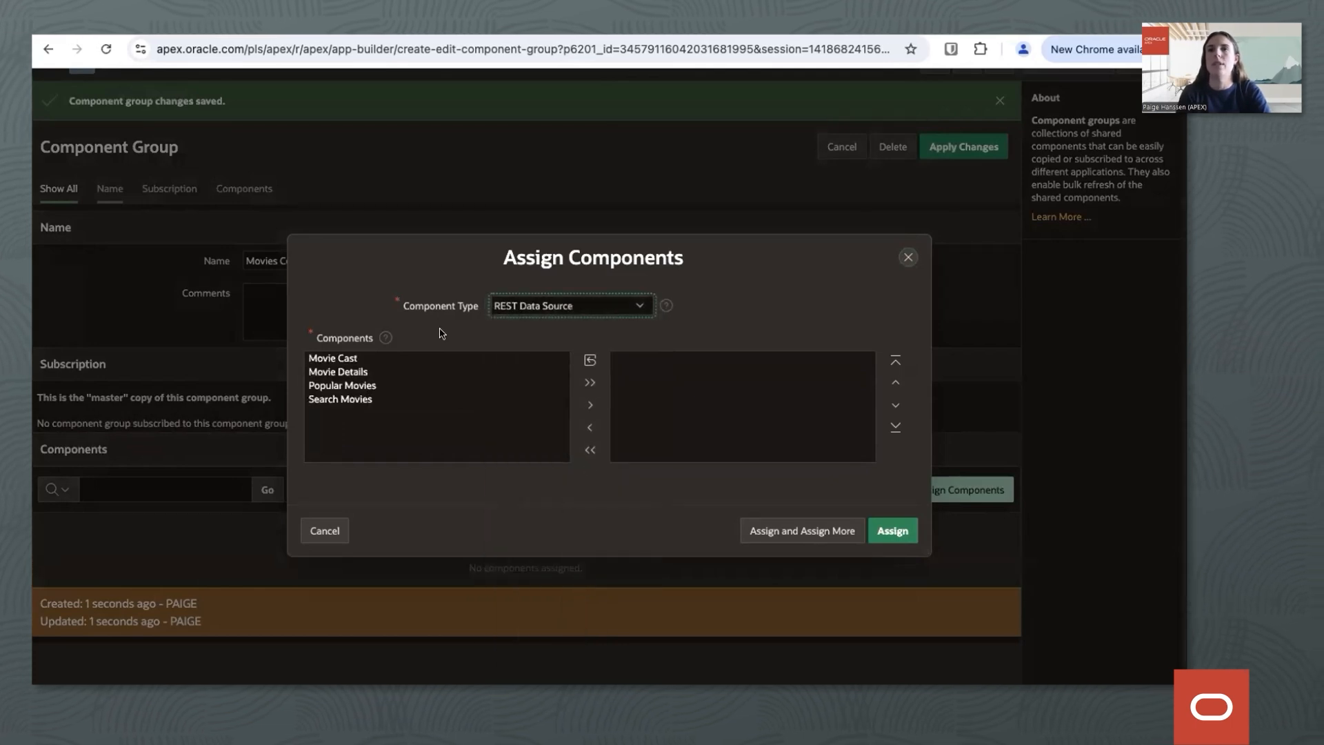
{"action": "left_click", "coordinate": [589, 383]}
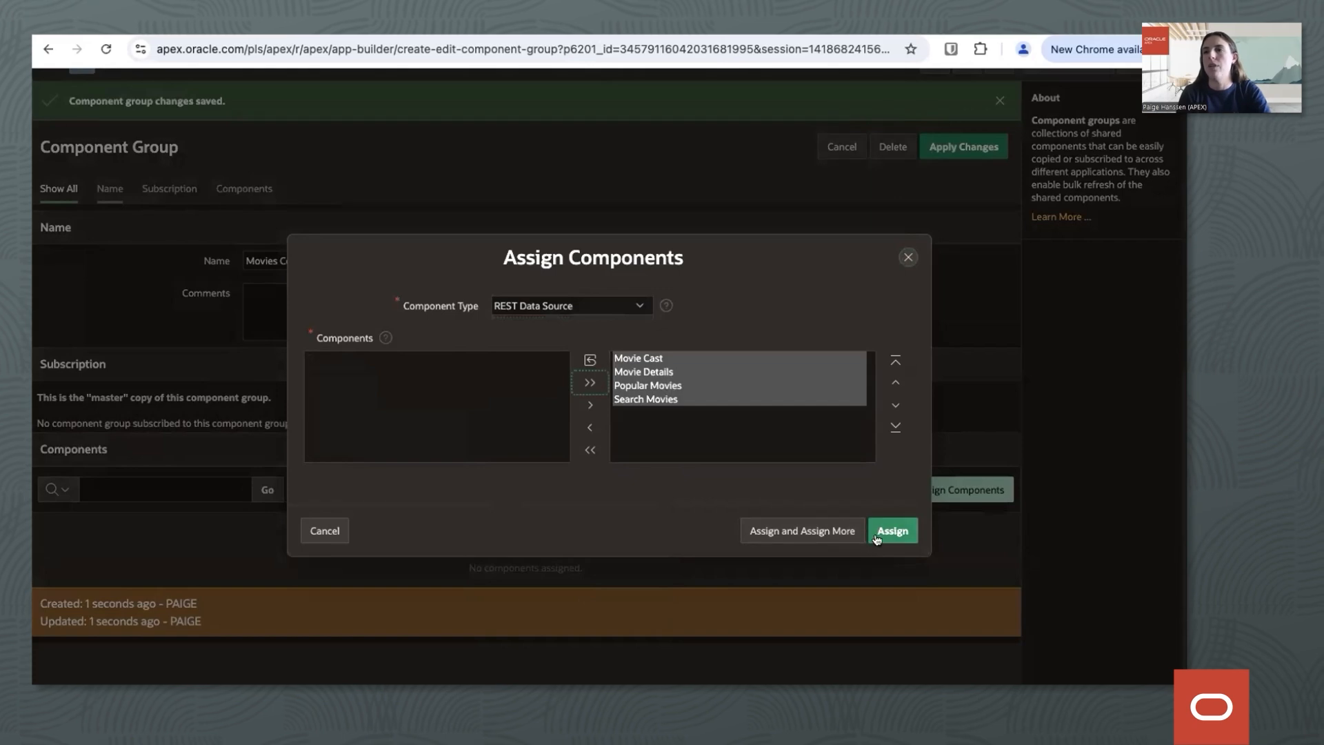
{"action": "left_click", "coordinate": [833, 531]}
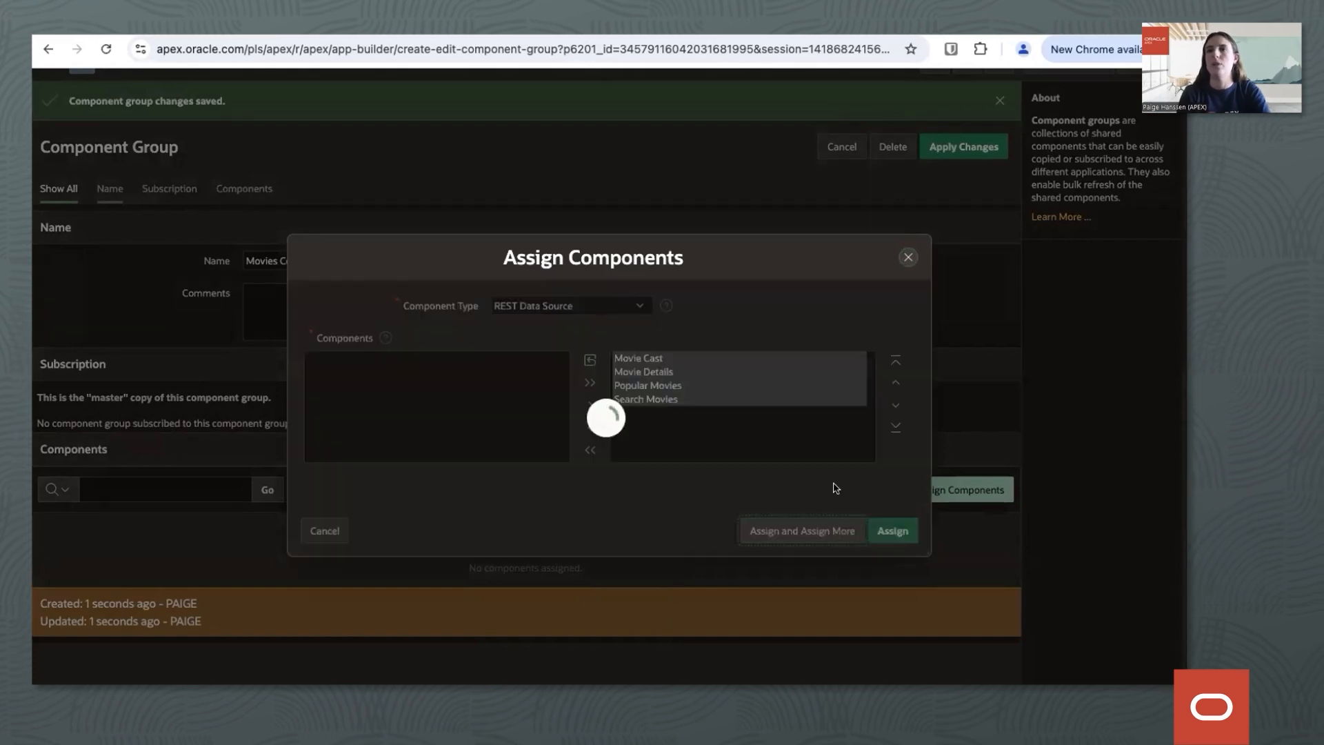
Assign the Application Process component Add User to the group and keep the assignment dialog ready for more.
{"action": "left_click", "coordinate": [586, 337]}
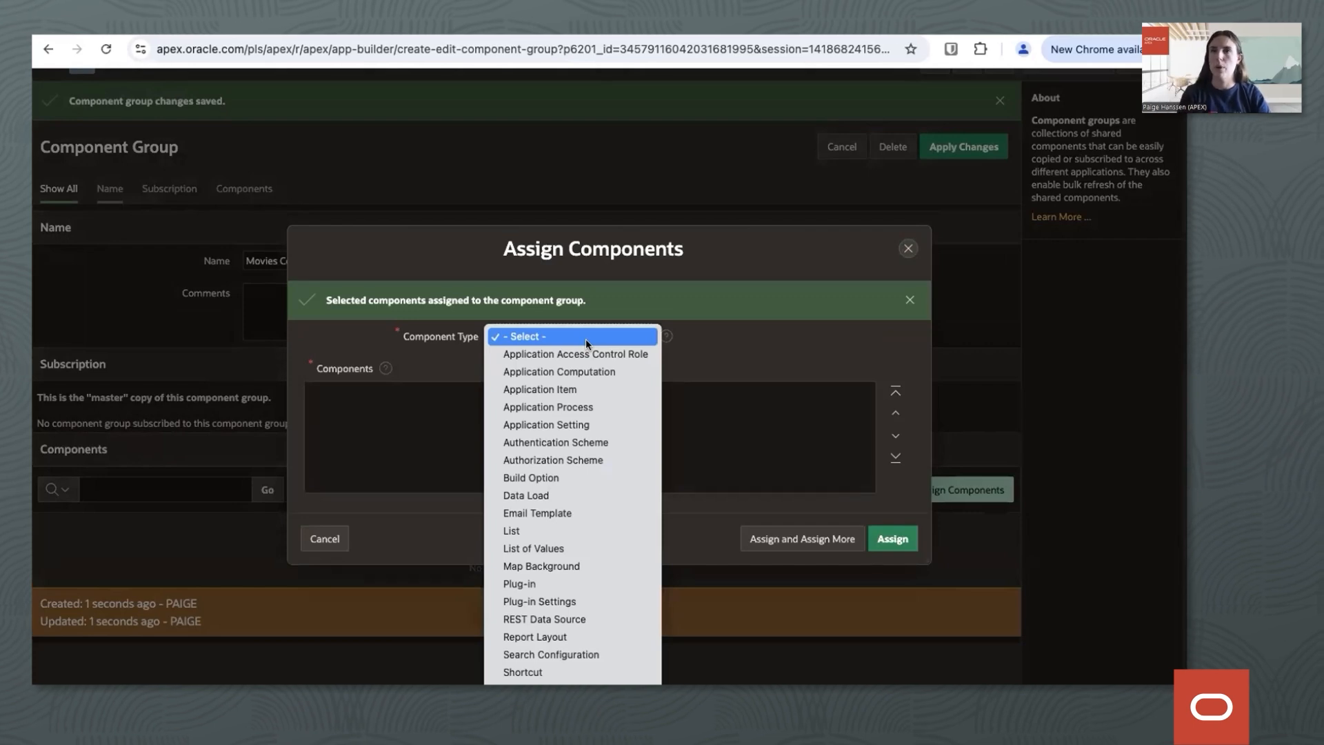
{"action": "left_click", "coordinate": [568, 406]}
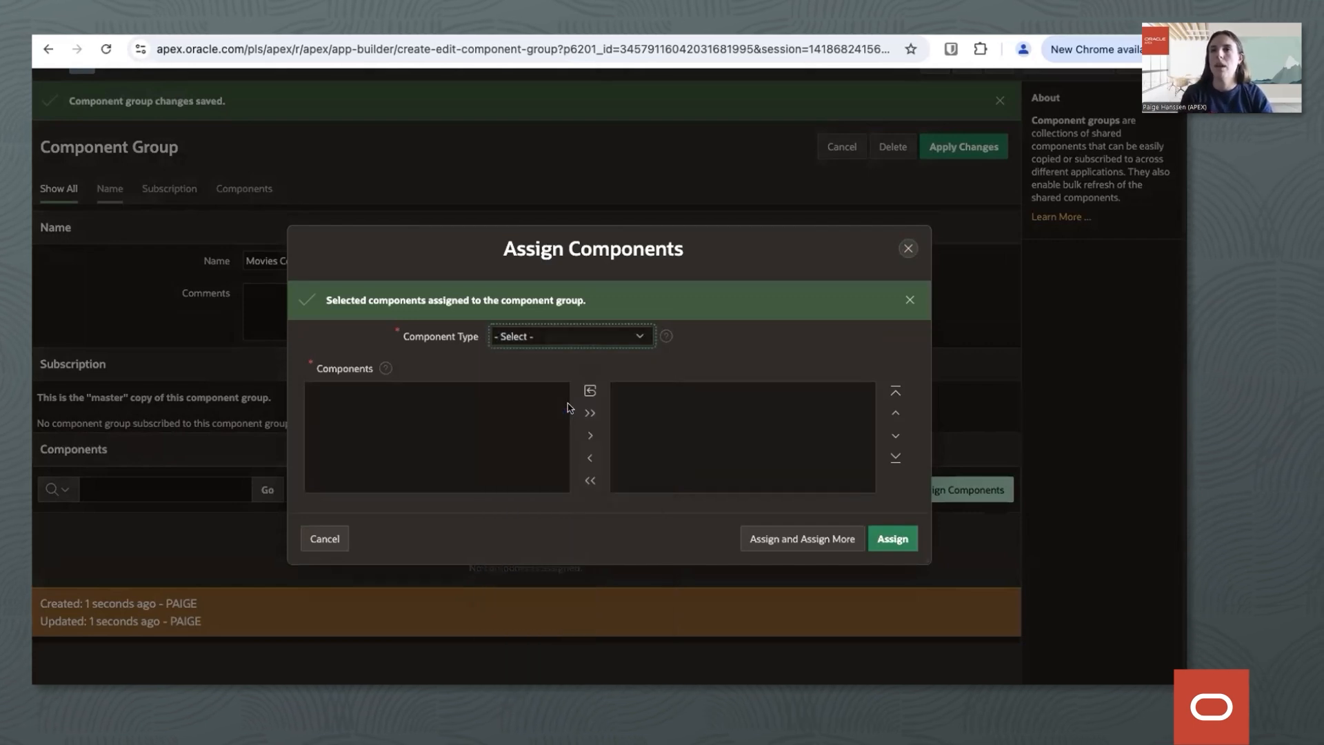
{"action": "left_click", "coordinate": [448, 400]}
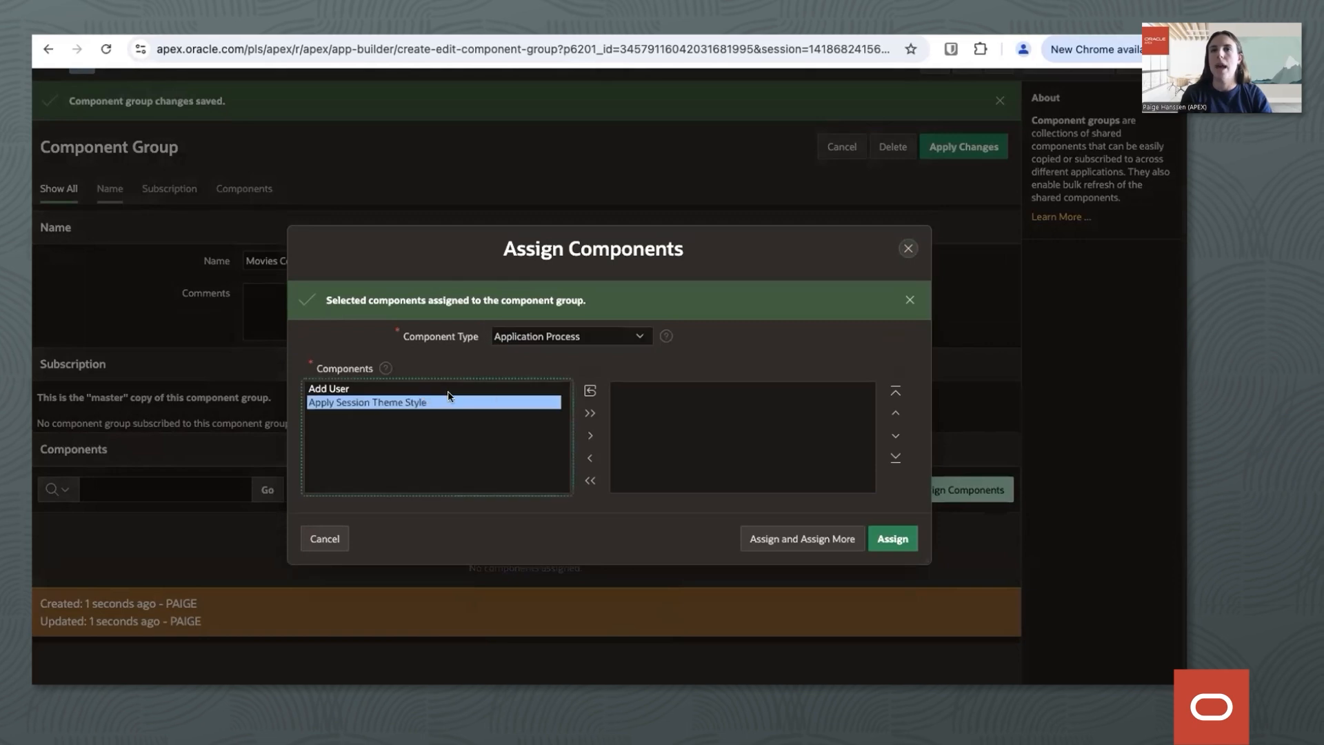
{"action": "left_click", "coordinate": [472, 387]}
{"action": "left_click", "coordinate": [591, 436]}
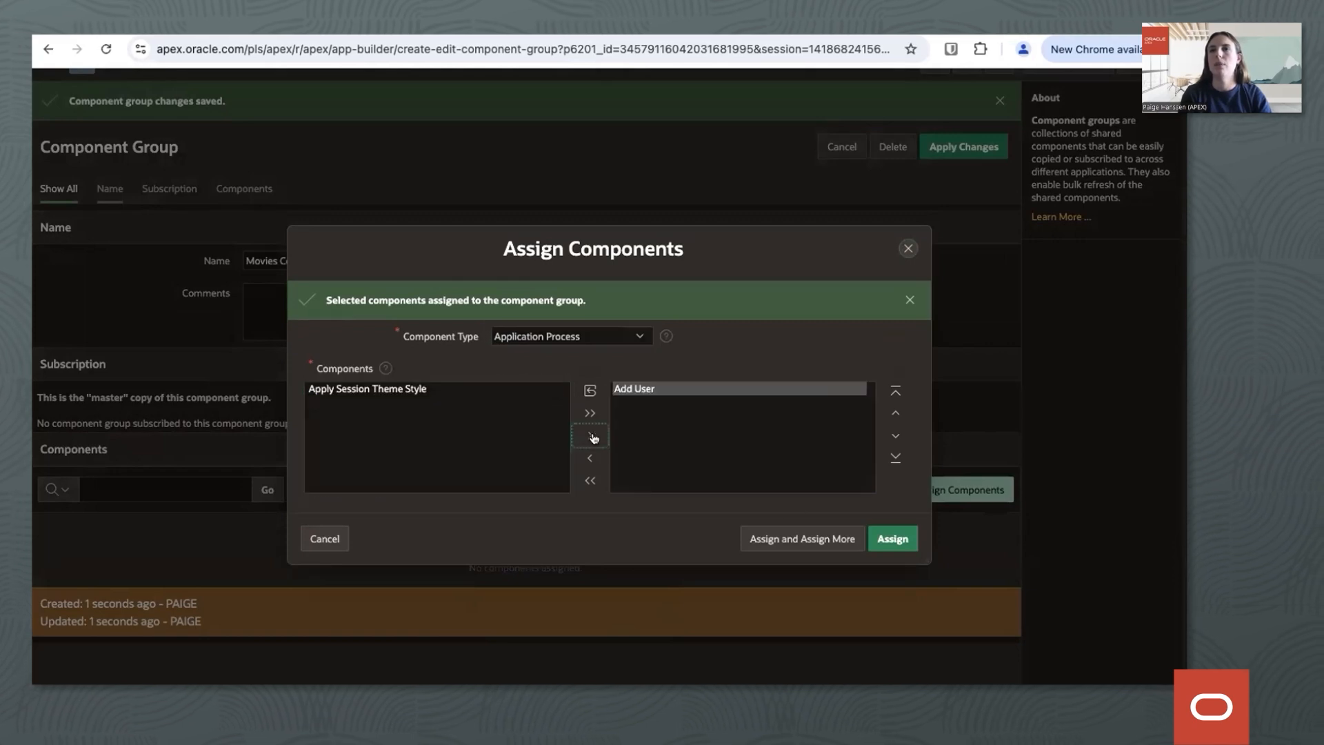
{"action": "left_click", "coordinate": [804, 538]}
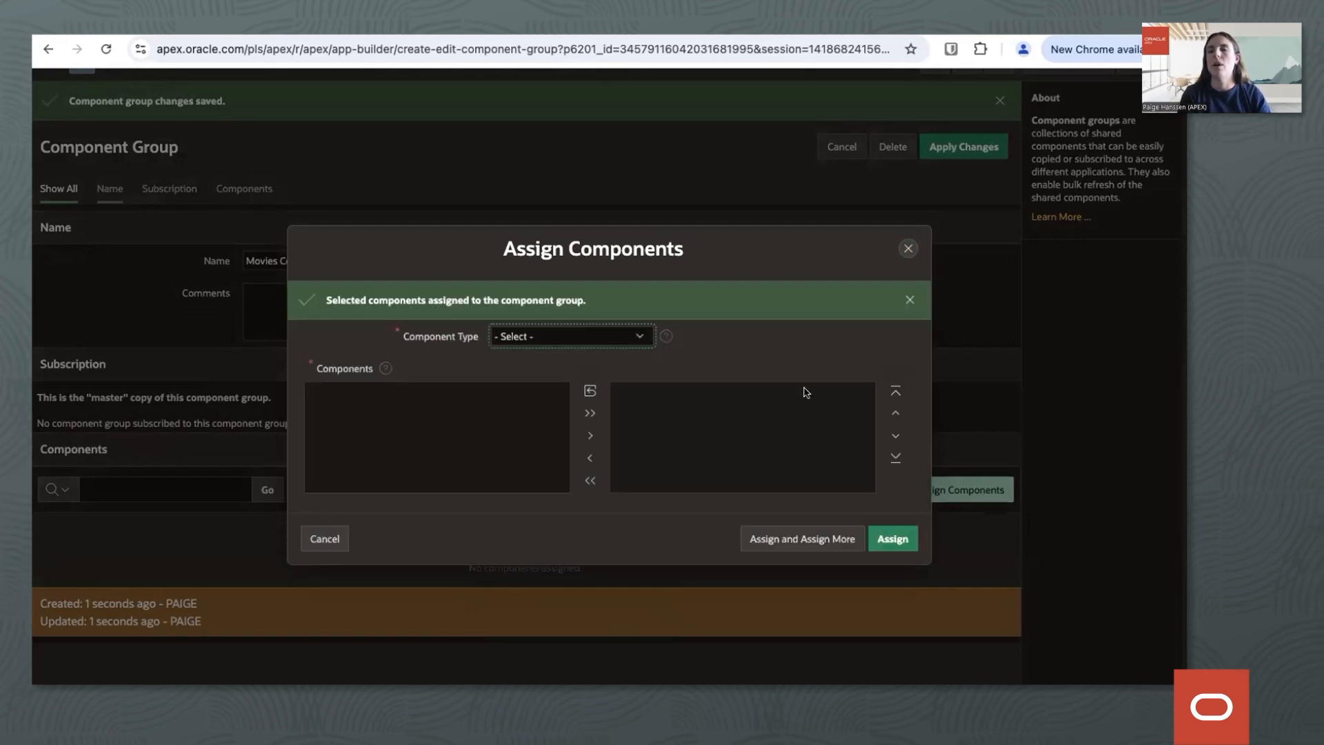
Assign the Application Item component USER_ID to the group and finish assigning components.
{"action": "left_click", "coordinate": [597, 335]}
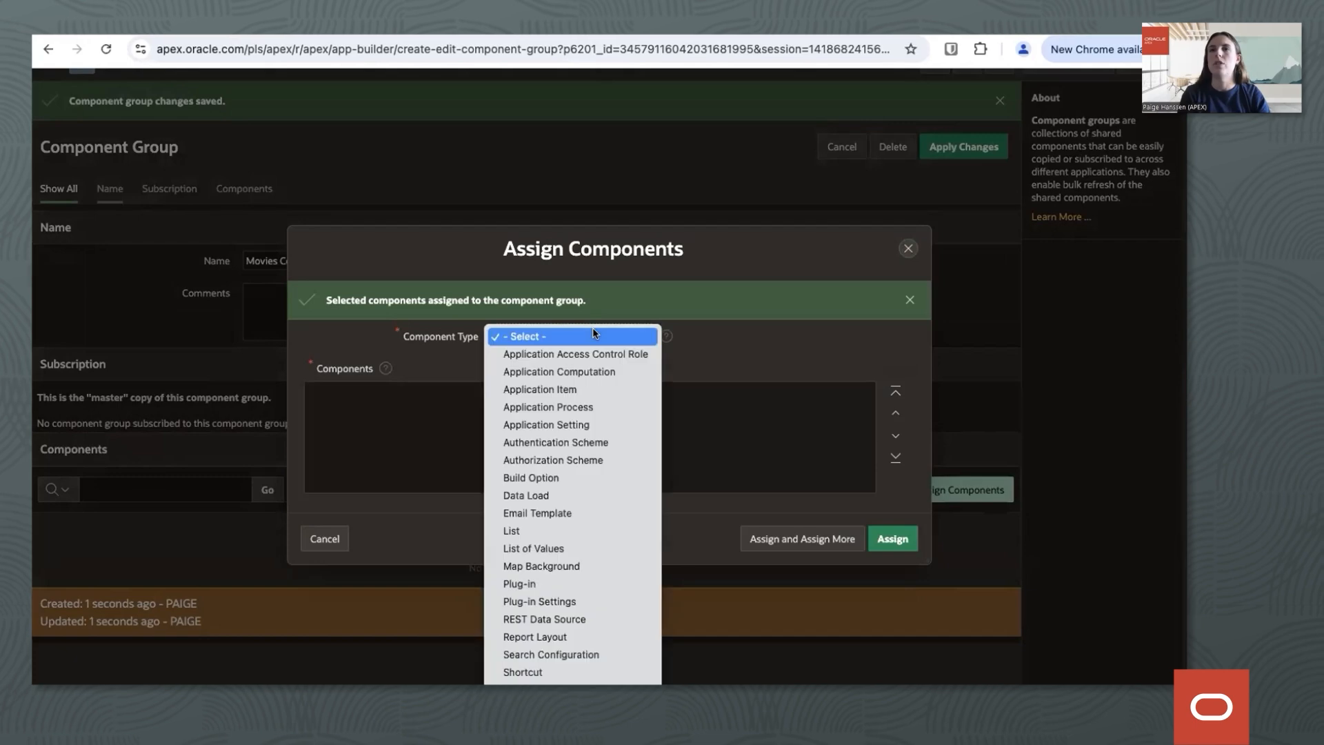
{"action": "left_click", "coordinate": [564, 388]}
{"action": "left_click", "coordinate": [424, 389]}
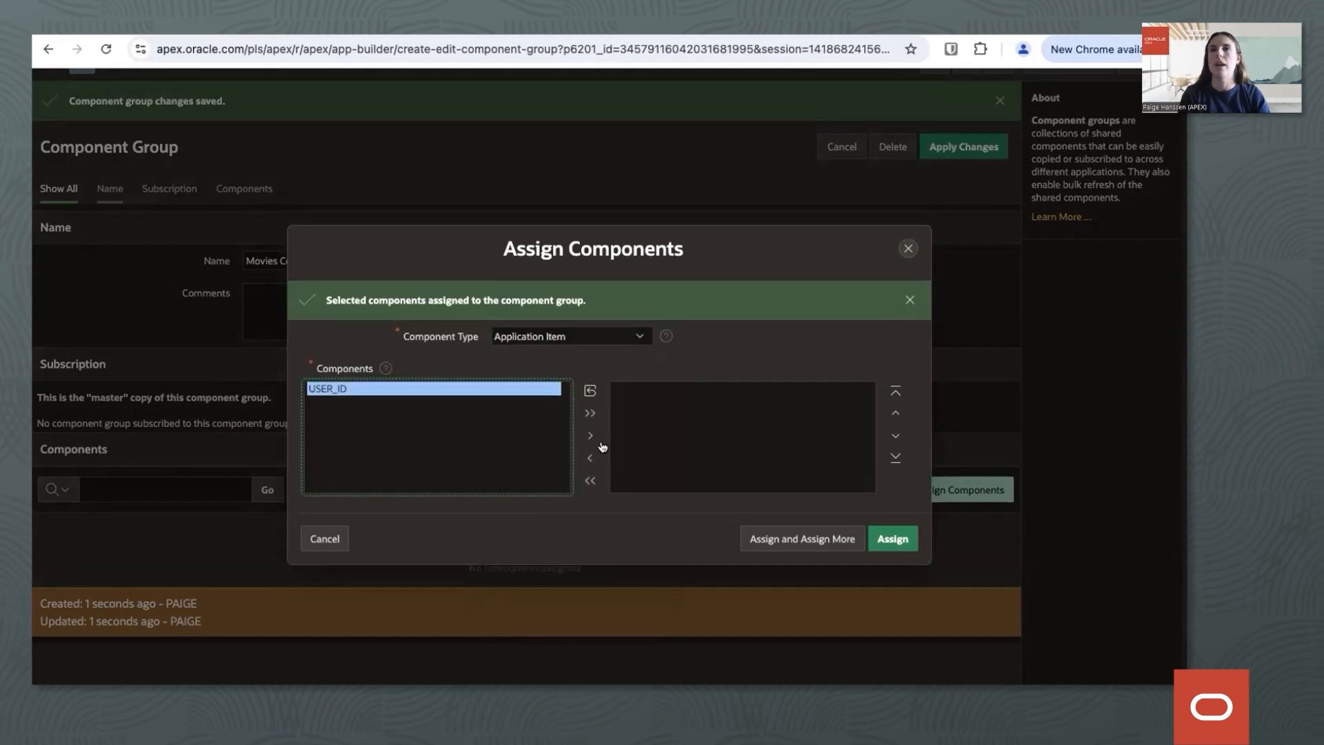
{"action": "left_click", "coordinate": [589, 436]}
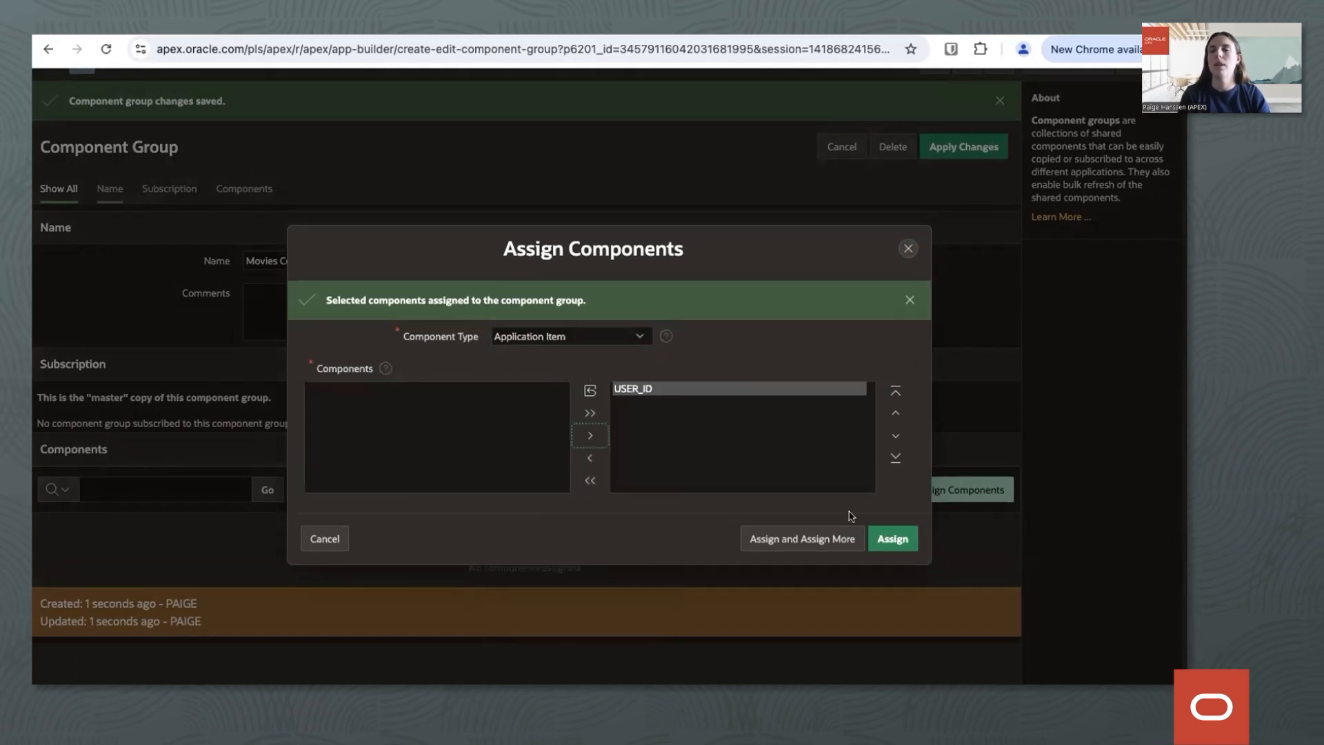
{"action": "left_click", "coordinate": [893, 538]}
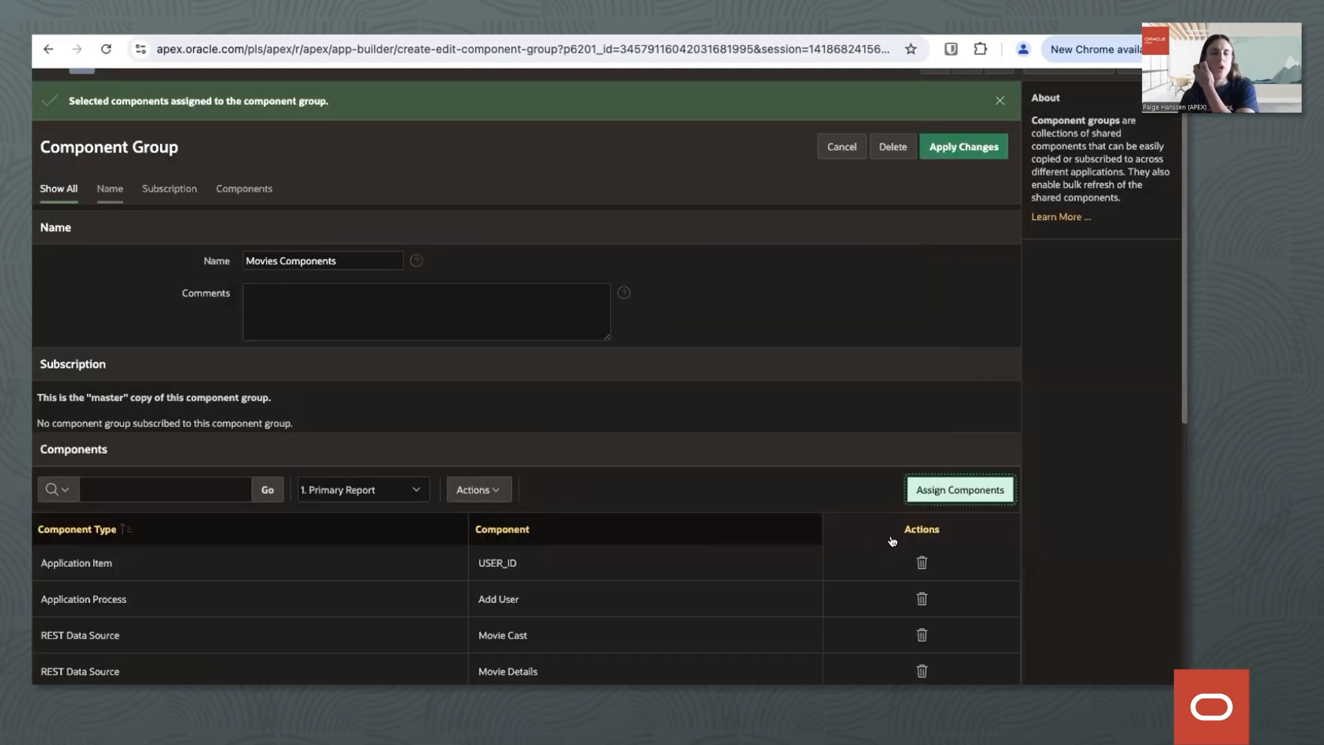
Switch to the subscribing application 63748 and open the Component Groups in its shared components.
{"action": "scroll", "coordinate": [718, 524], "scroll_direction": "down", "scroll_amount": 2}
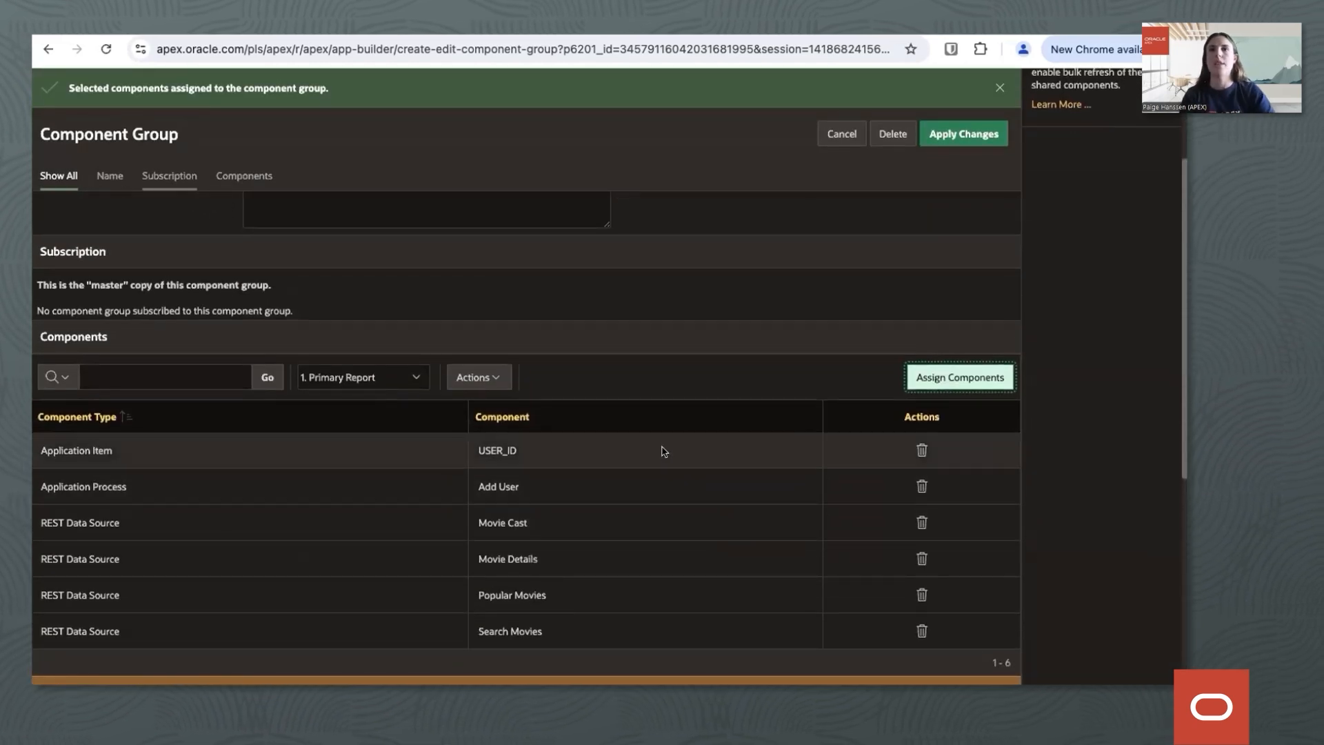
{"action": "scroll", "coordinate": [664, 452], "scroll_direction": "up", "scroll_amount": 1}
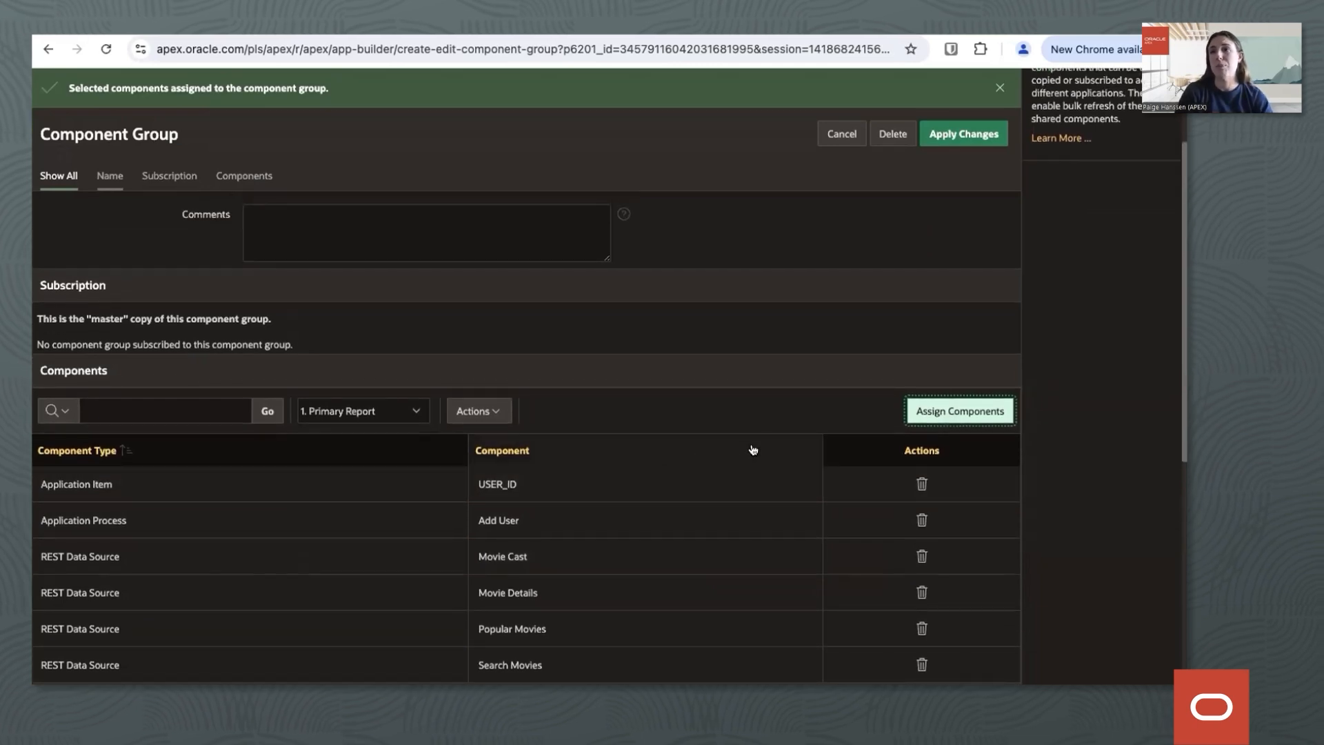
{"action": "left_click", "coordinate": [757, 403]}
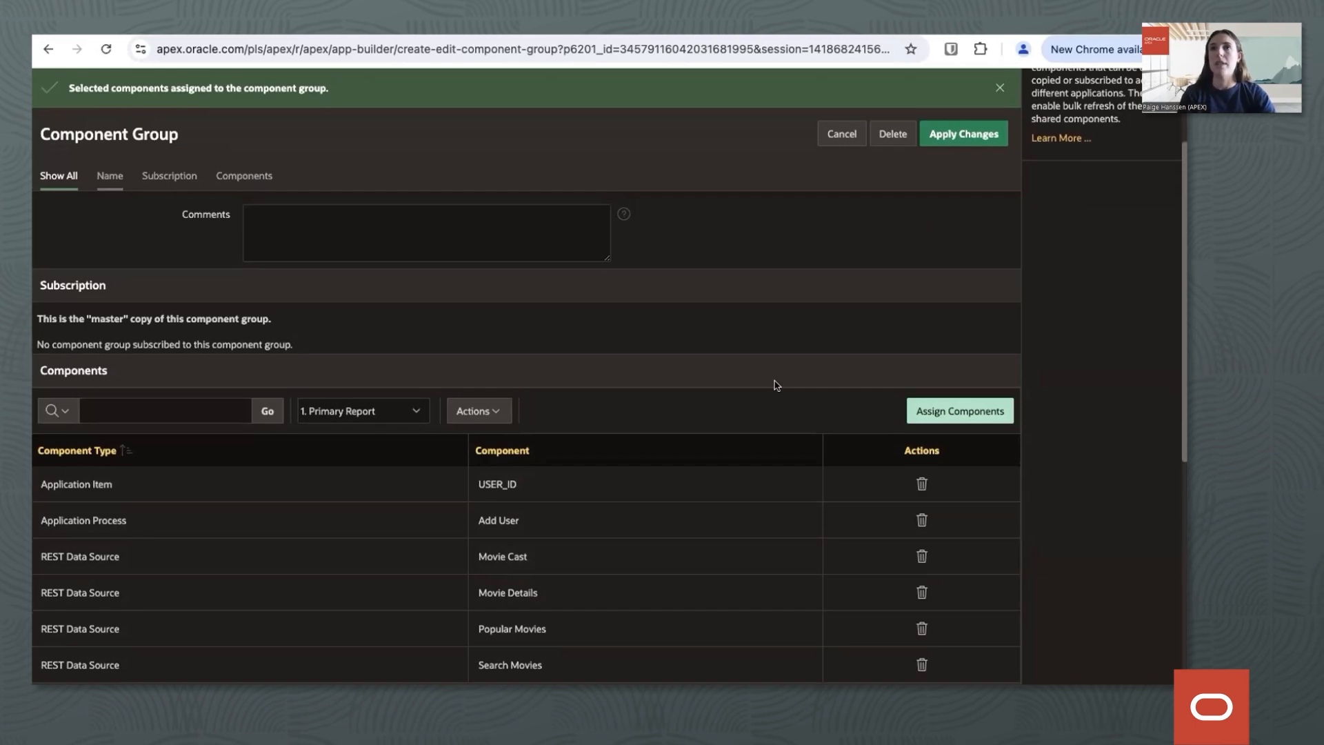
{"action": "scroll", "coordinate": [777, 385], "scroll_direction": "up", "scroll_amount": 3}
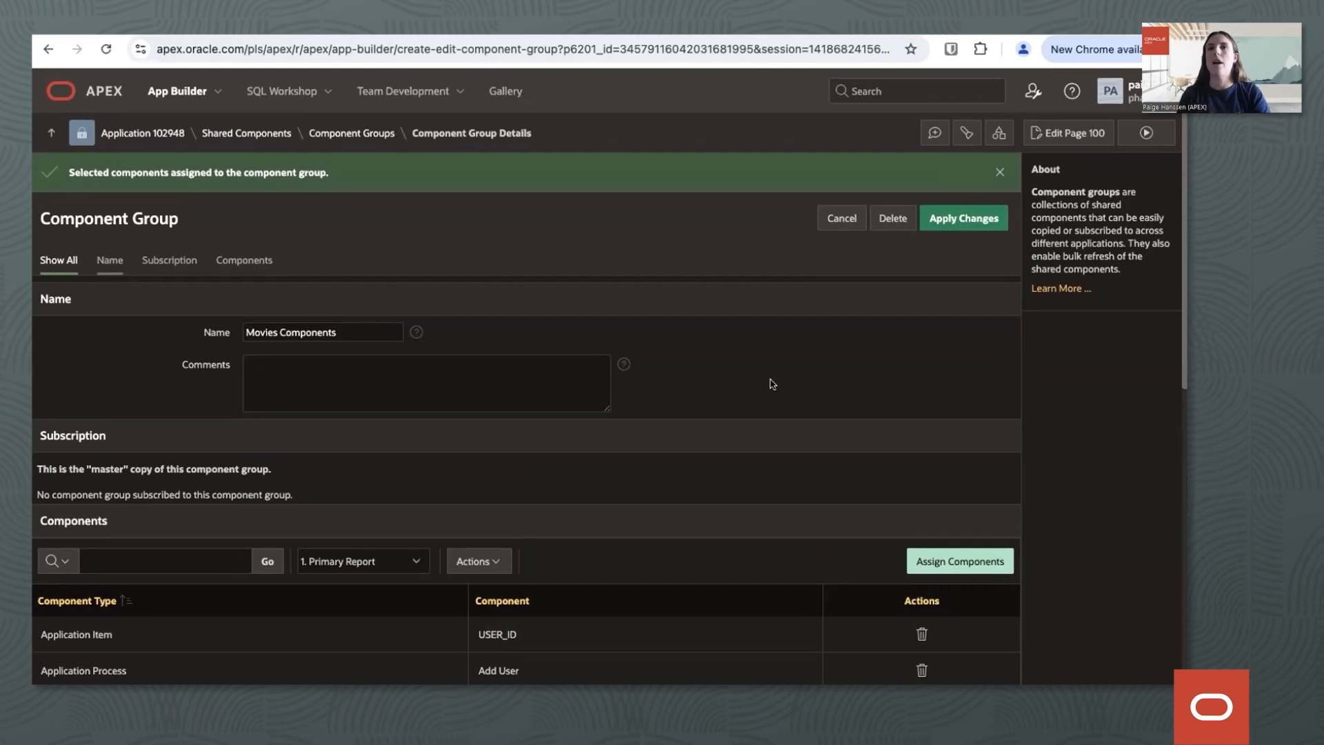
{"action": "left_click", "coordinate": [183, 96]}
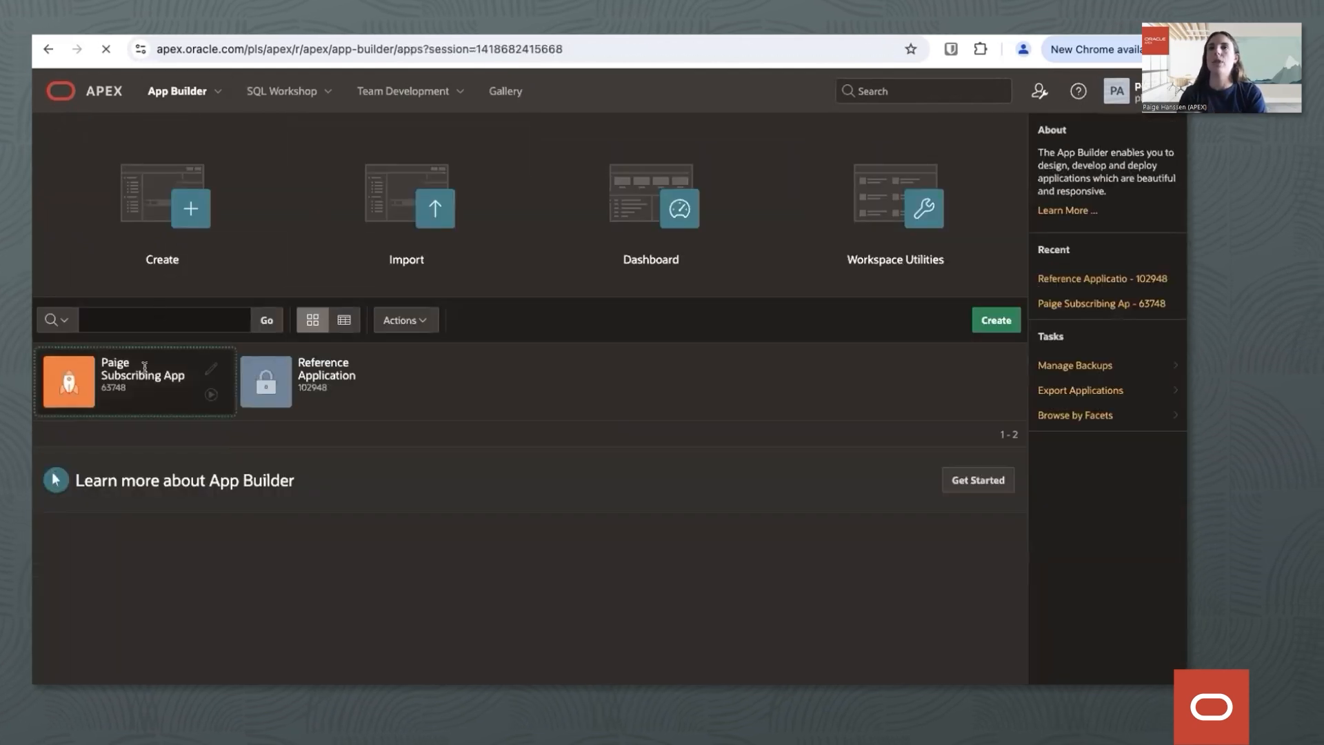
{"action": "left_click", "coordinate": [145, 367]}
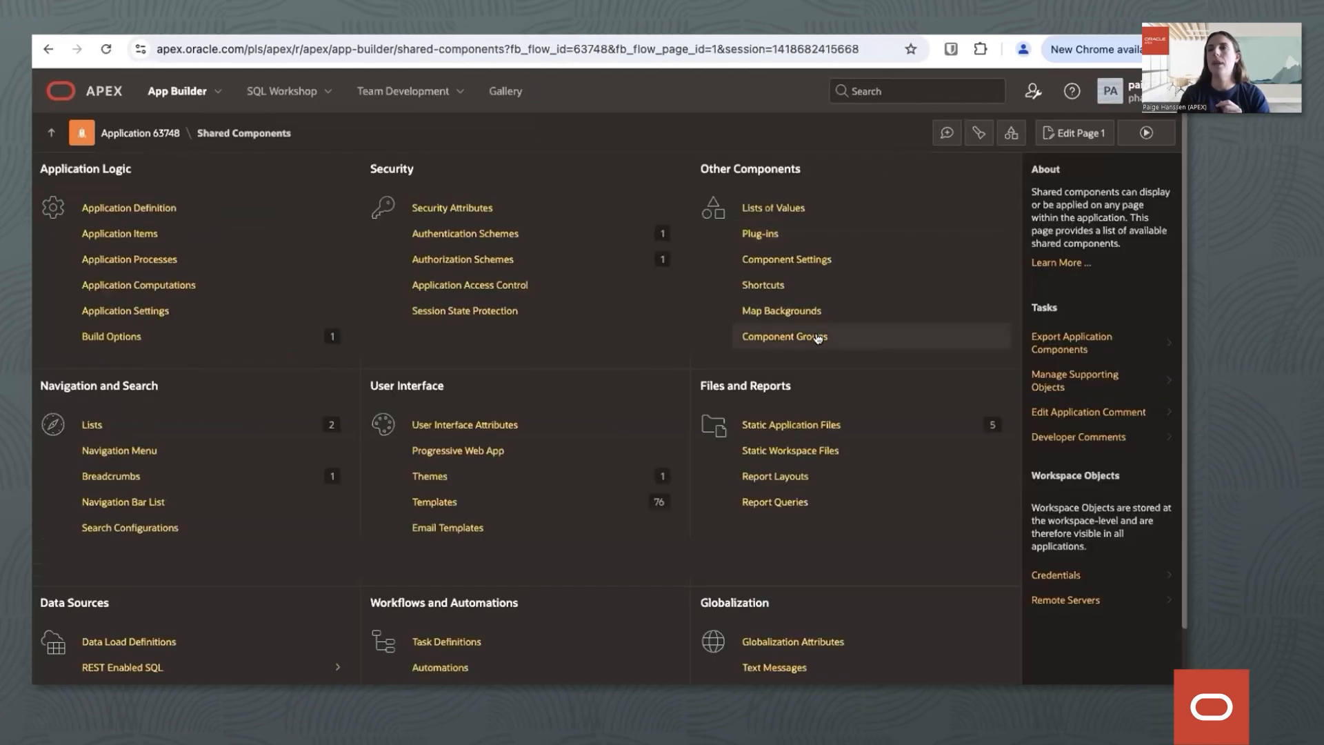
{"action": "left_click", "coordinate": [818, 338]}
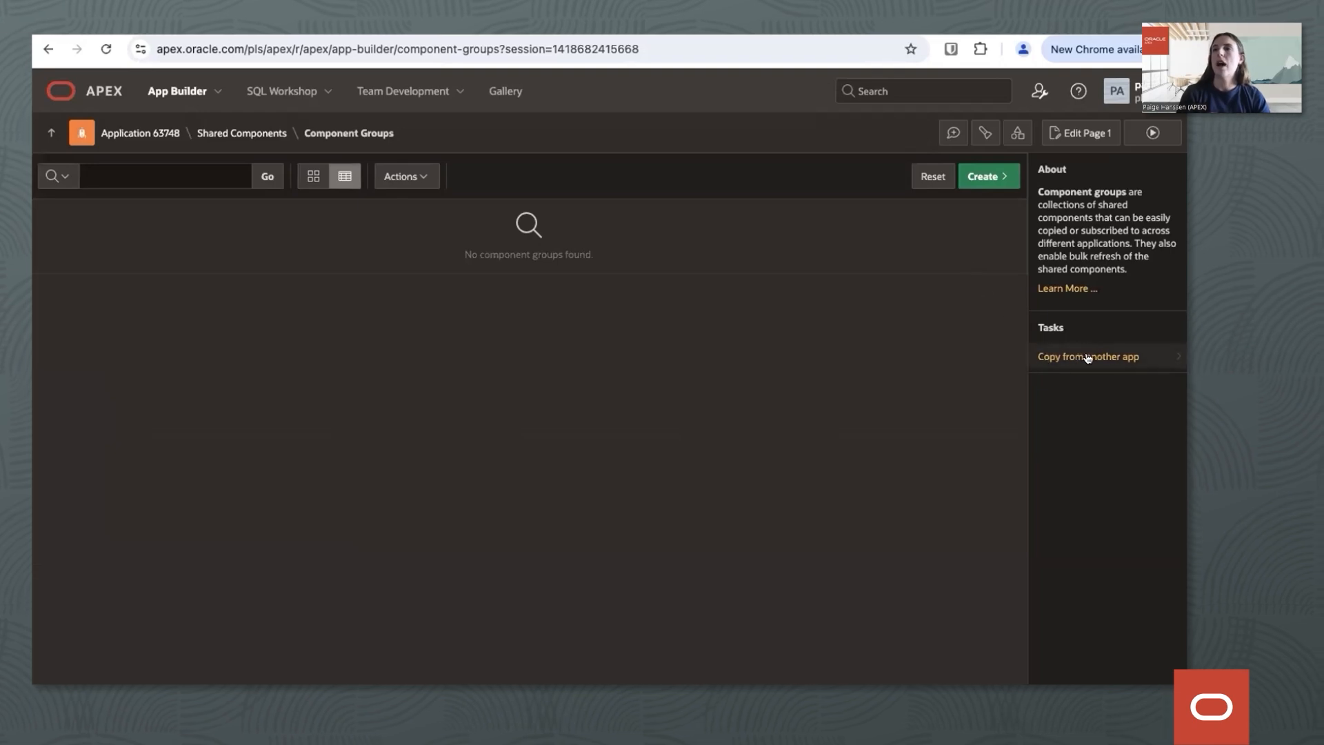
Copy the Movies Components group from 102948 Reference Application into application 63748 with Subscribe enabled.
{"action": "left_click", "coordinate": [1147, 359]}
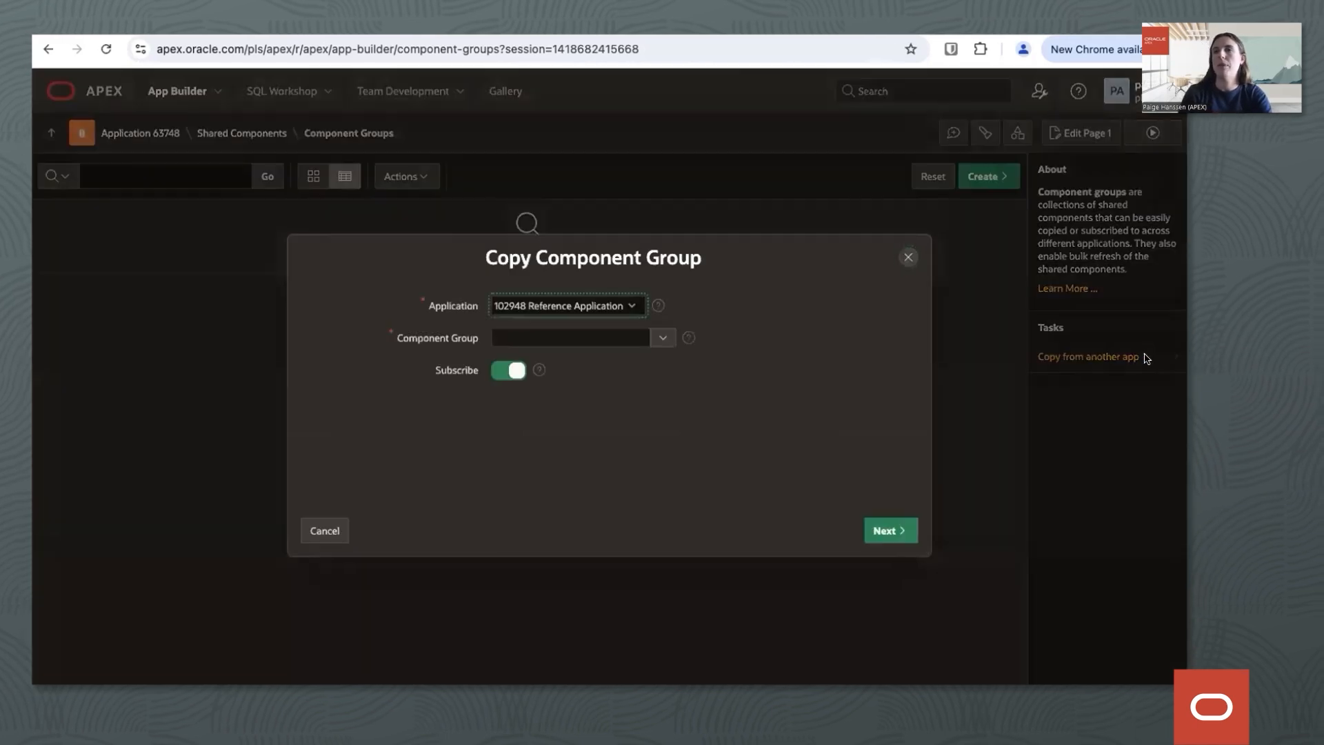
{"action": "left_click", "coordinate": [595, 307]}
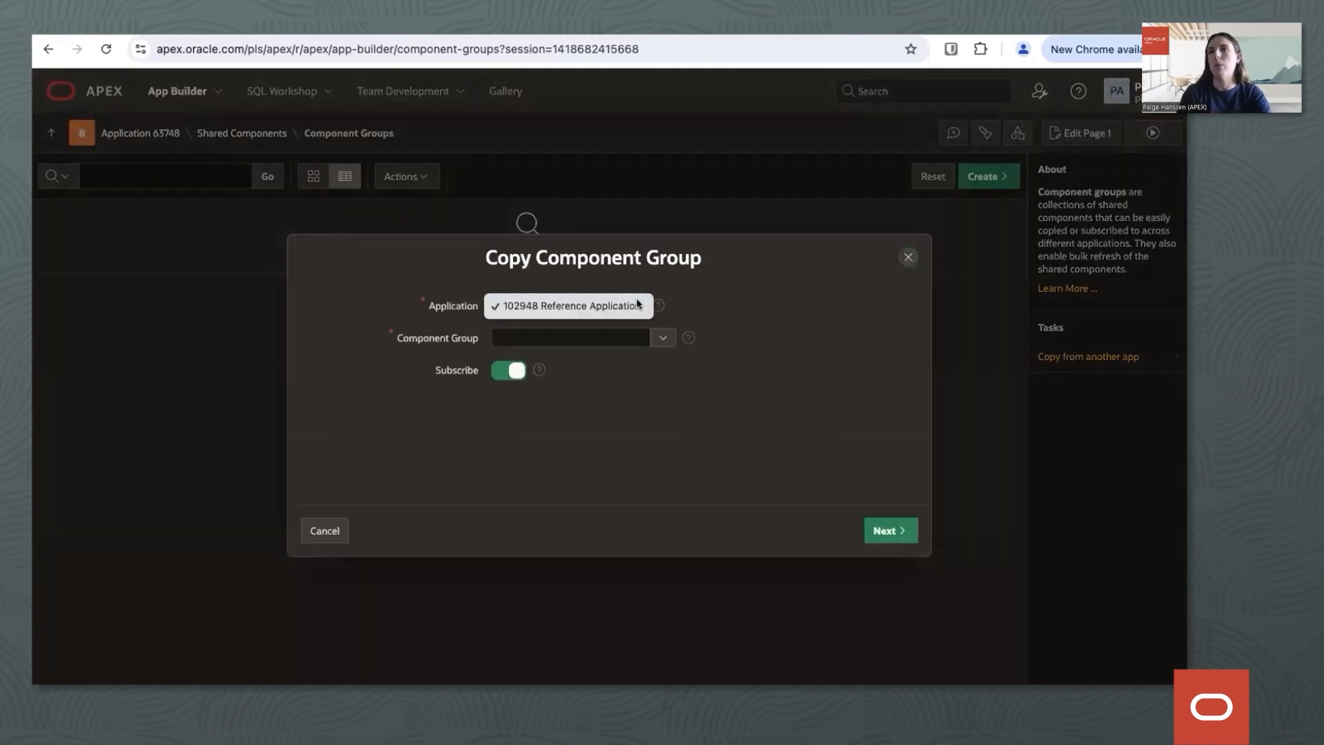
{"action": "left_click", "coordinate": [616, 305]}
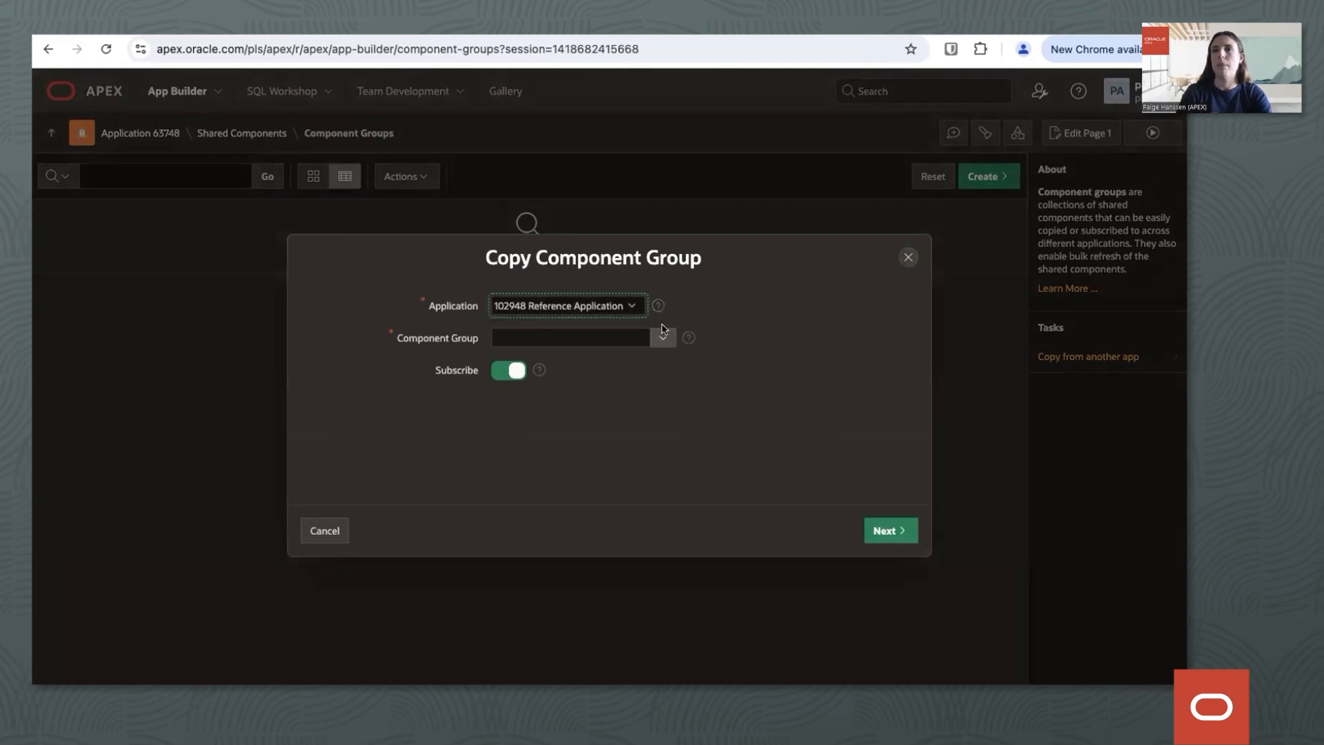
{"action": "left_click", "coordinate": [660, 338]}
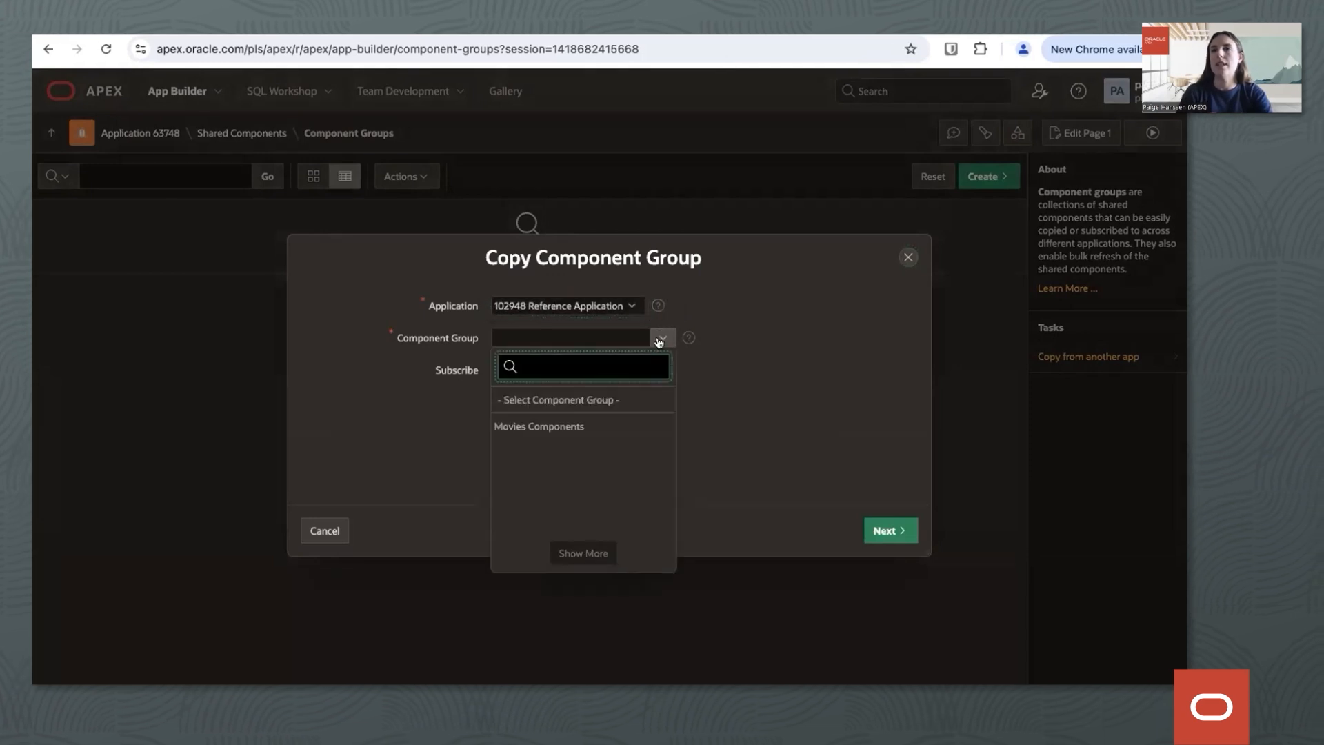
{"action": "left_click", "coordinate": [580, 425]}
{"action": "left_click", "coordinate": [680, 445]}
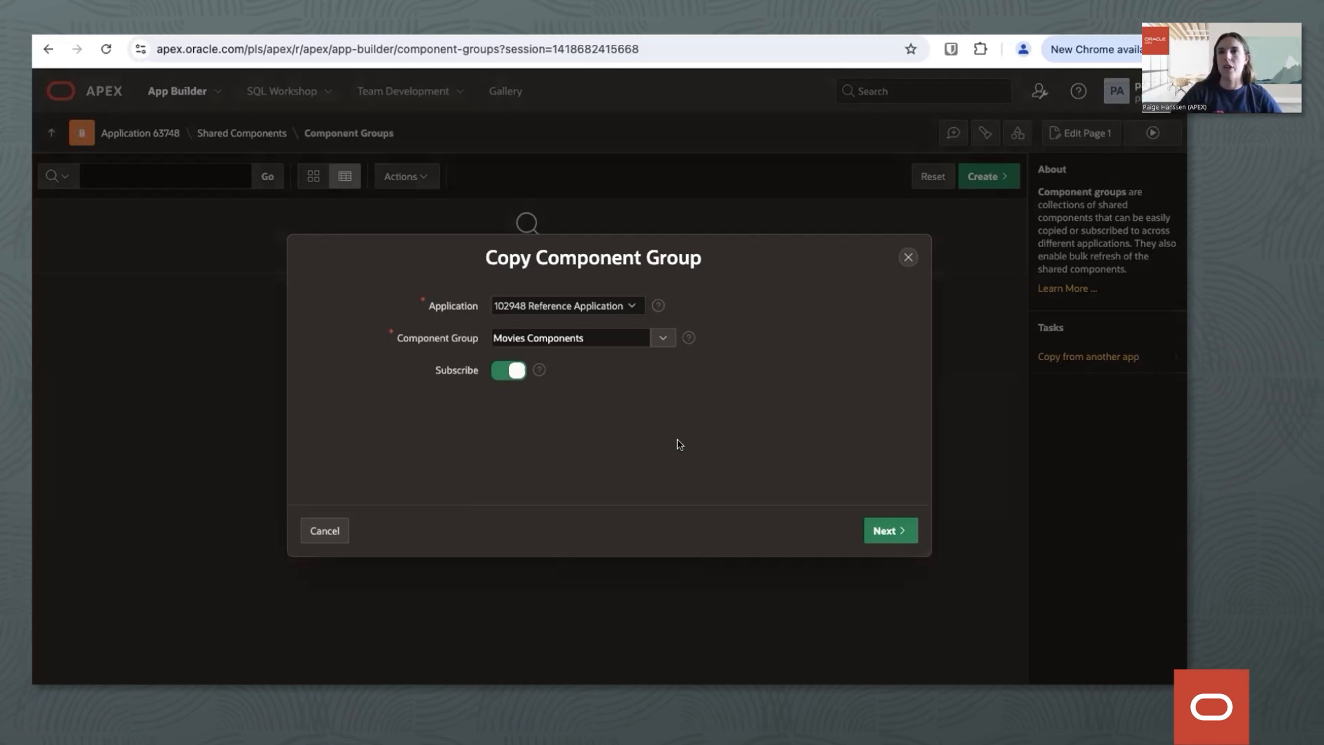
{"action": "left_click", "coordinate": [872, 539]}
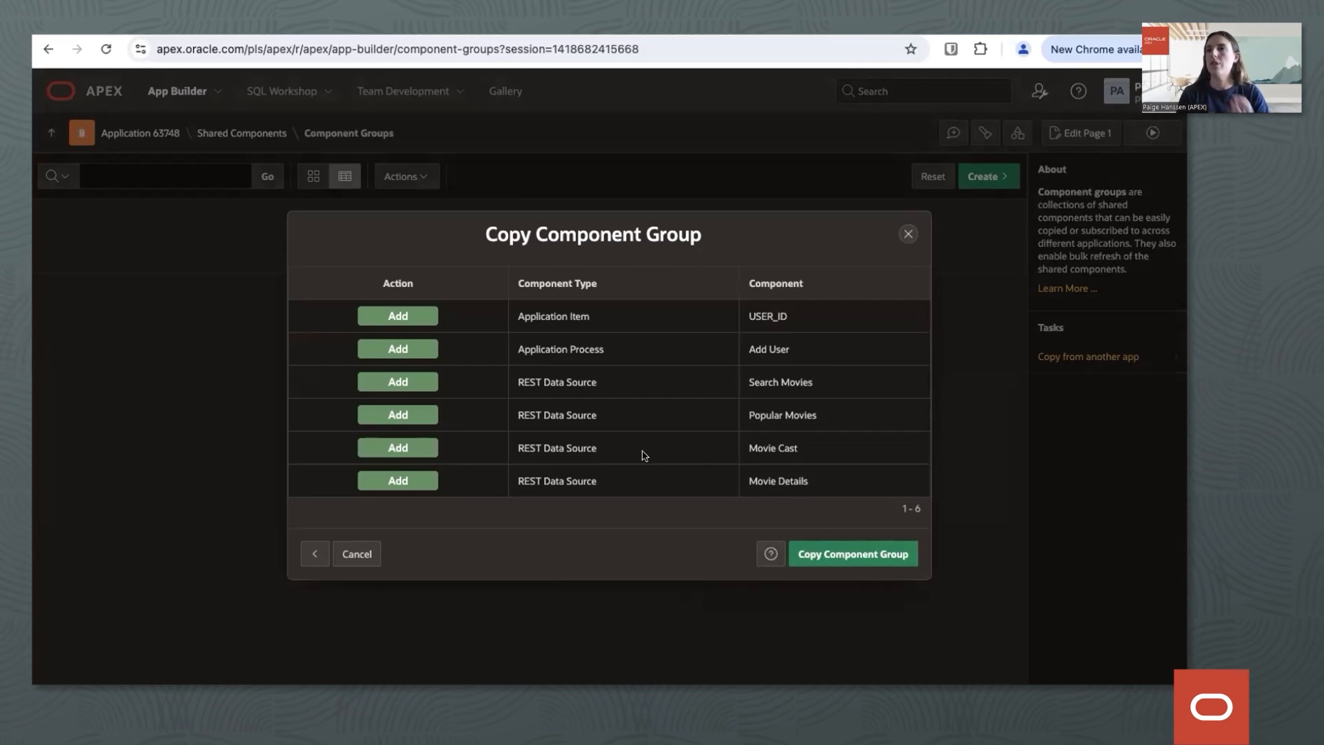
{"action": "left_click", "coordinate": [851, 555]}
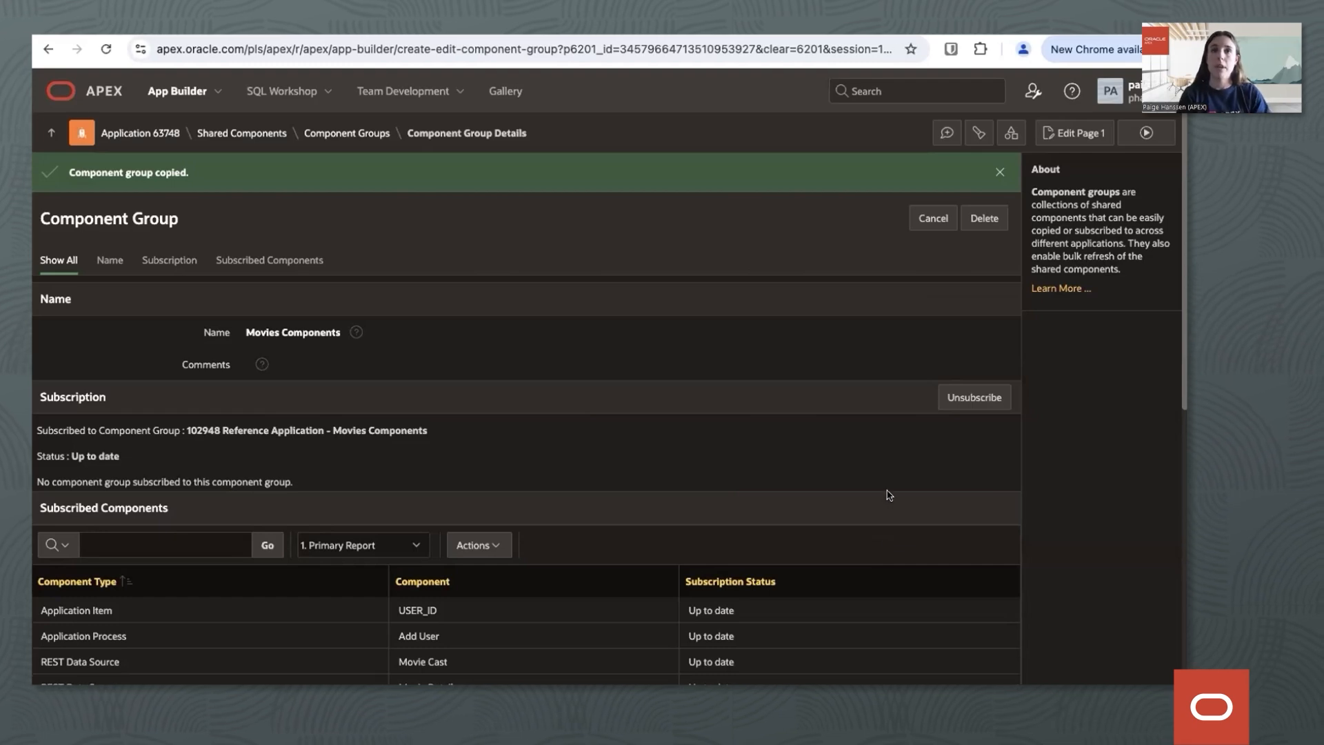
Review the copied group's subscription and subscribed components, and open the REST Data Sources in application 63748's shared components.
{"action": "scroll", "coordinate": [889, 495], "scroll_direction": "down", "scroll_amount": 3}
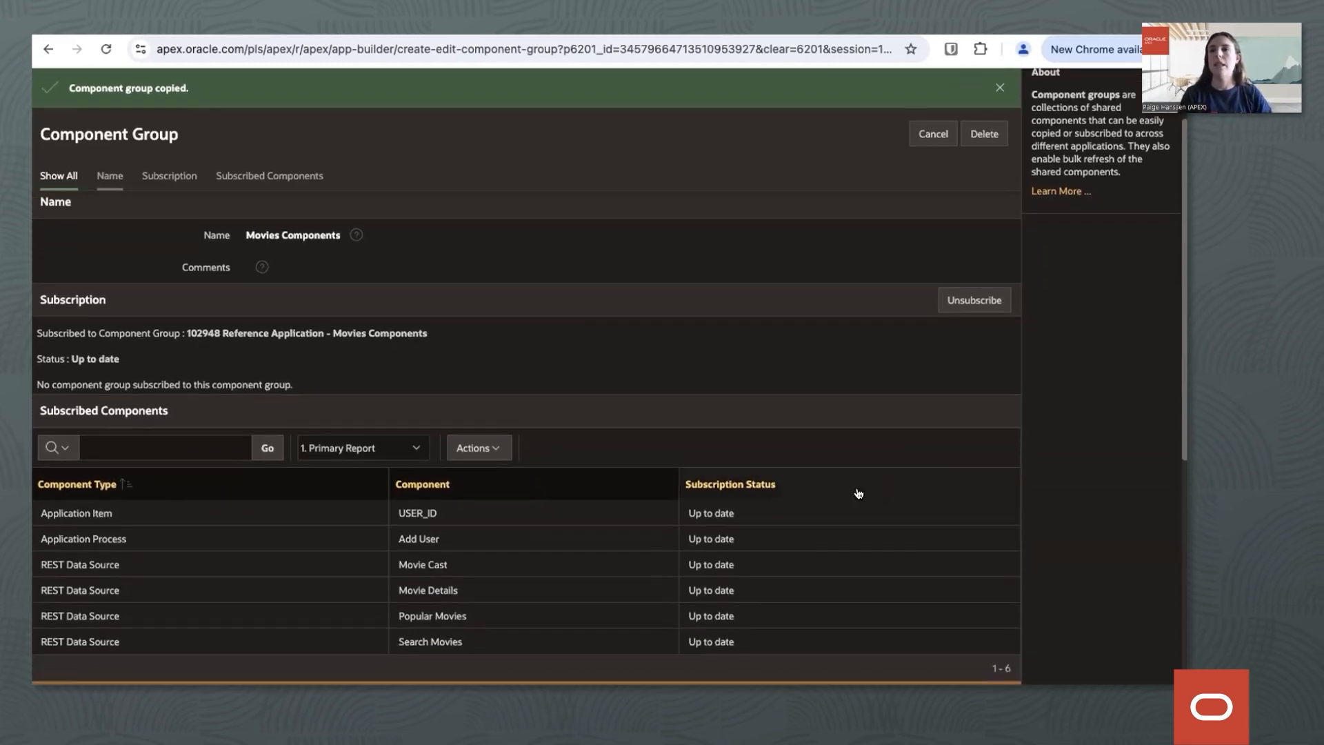
{"action": "scroll", "coordinate": [778, 371], "scroll_direction": "up", "scroll_amount": 3}
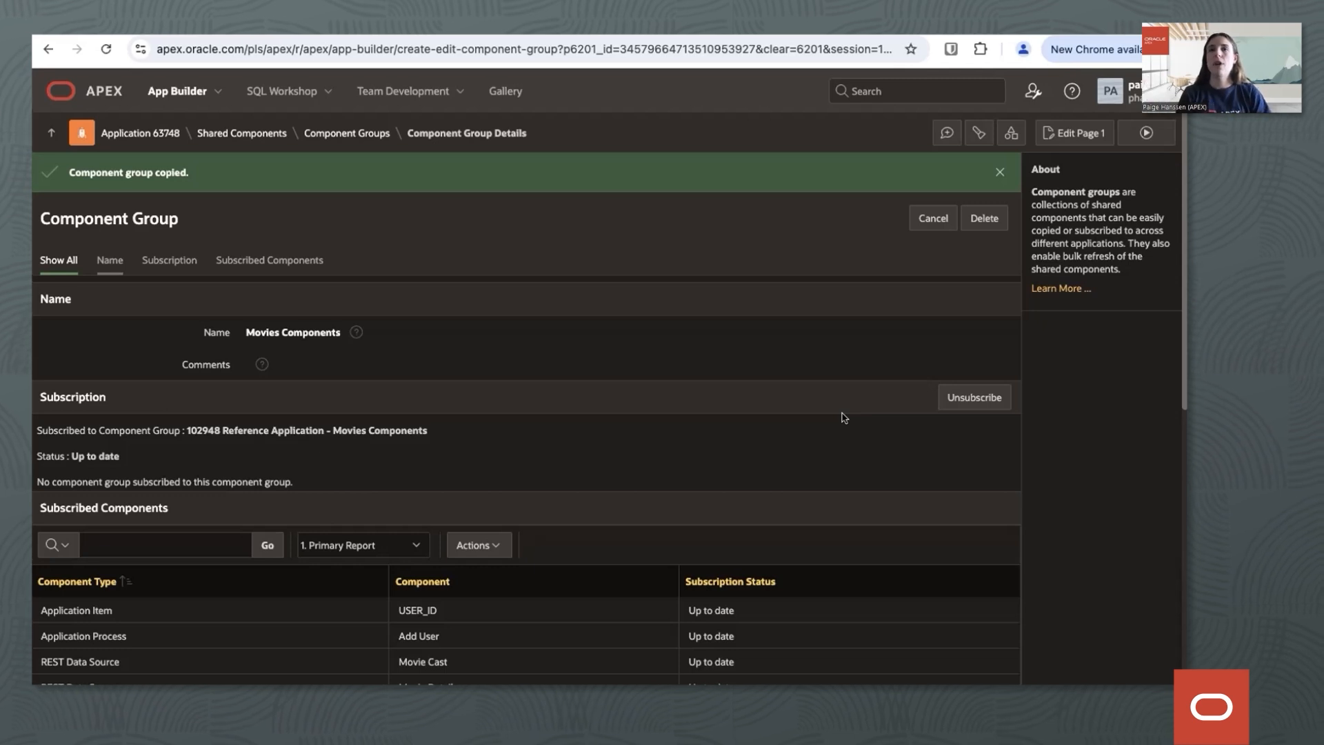
{"action": "scroll", "coordinate": [843, 417], "scroll_direction": "down", "scroll_amount": 1}
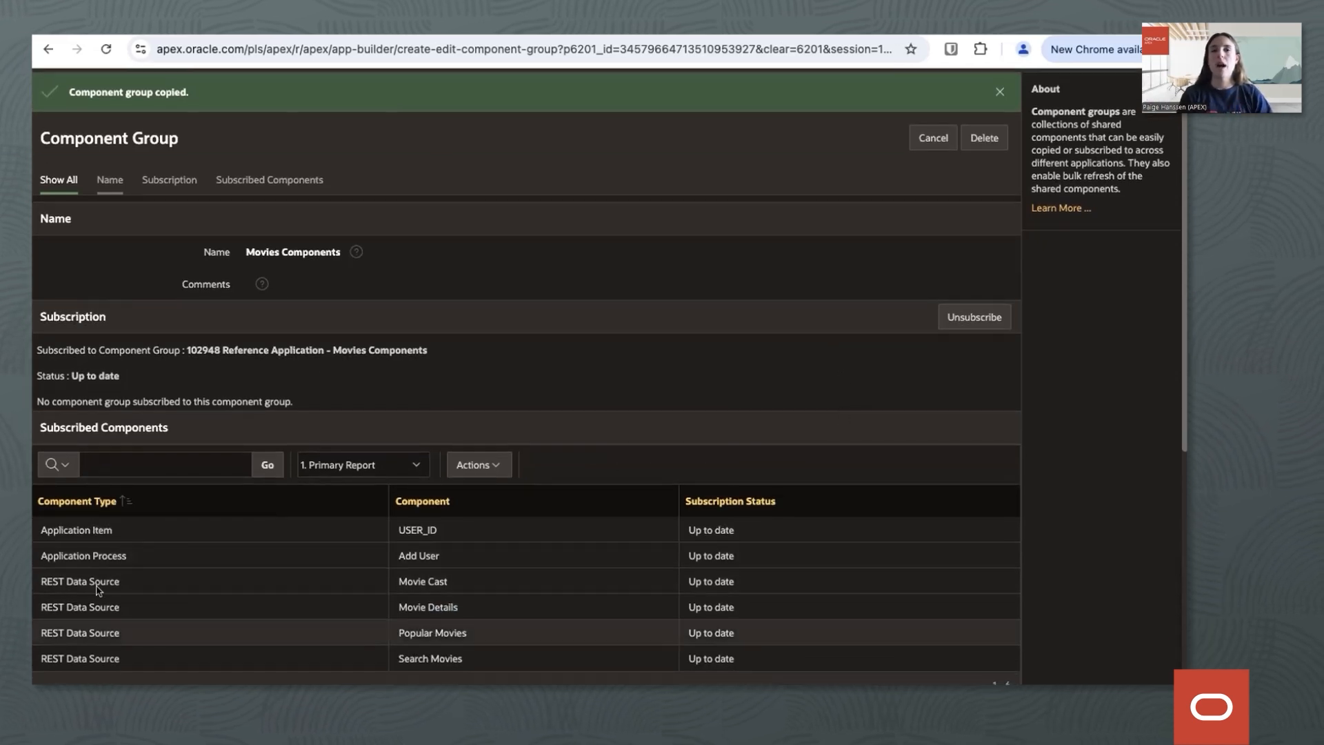
{"action": "scroll", "coordinate": [151, 482], "scroll_direction": "up", "scroll_amount": 1}
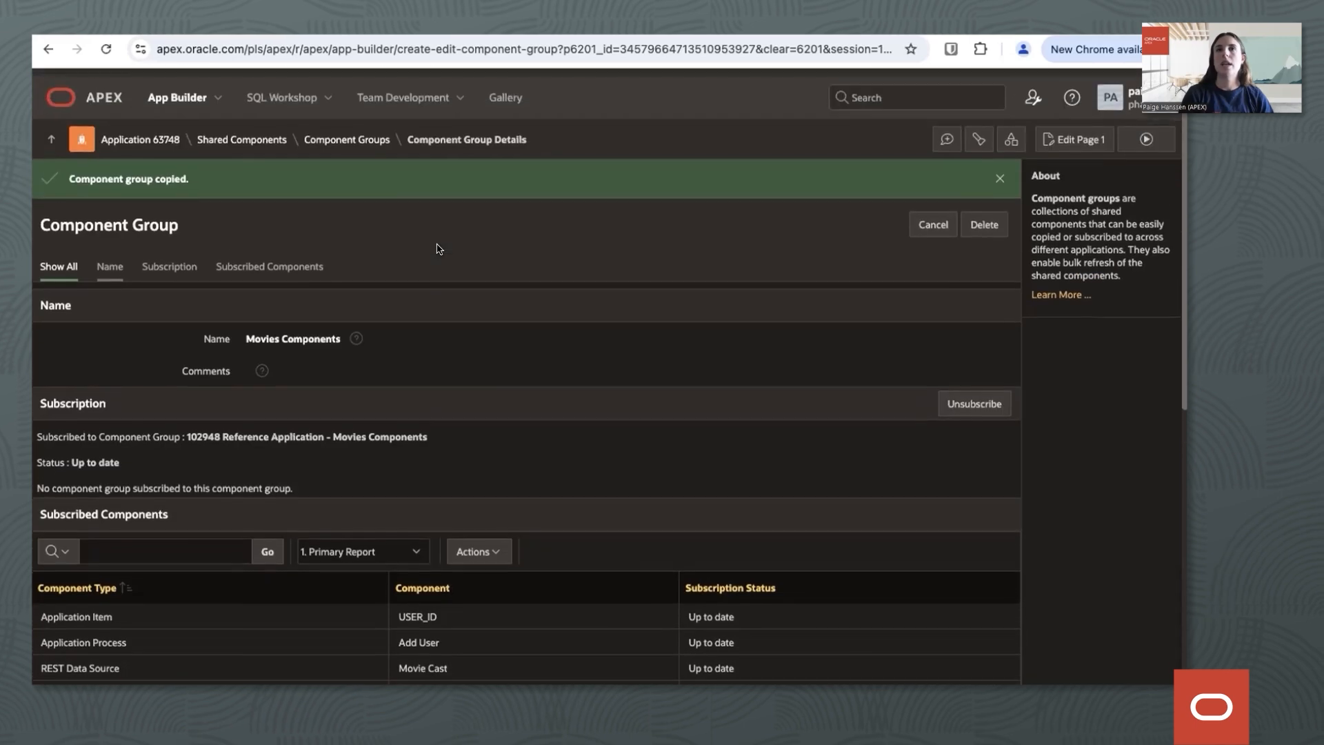
{"action": "left_click", "coordinate": [265, 141]}
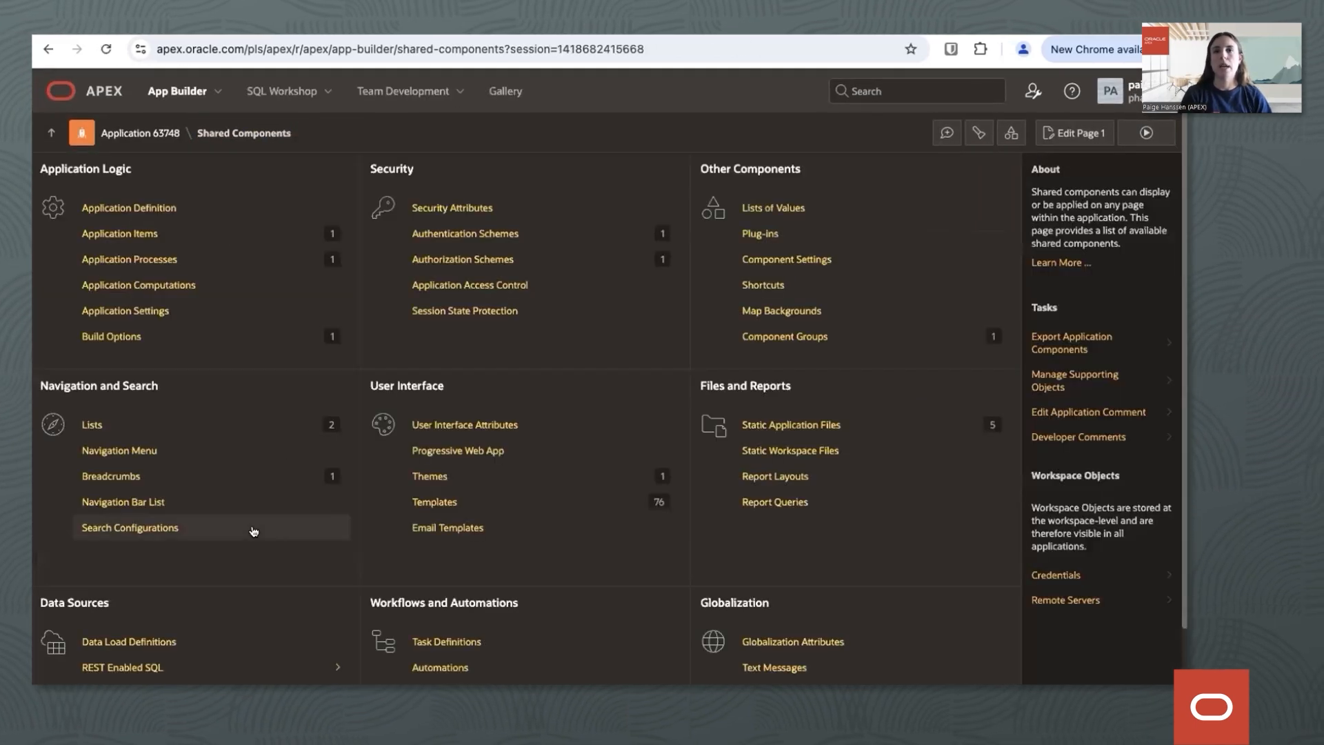
{"action": "scroll", "coordinate": [335, 527], "scroll_direction": "down", "scroll_amount": 1}
{"action": "left_click", "coordinate": [169, 584]}
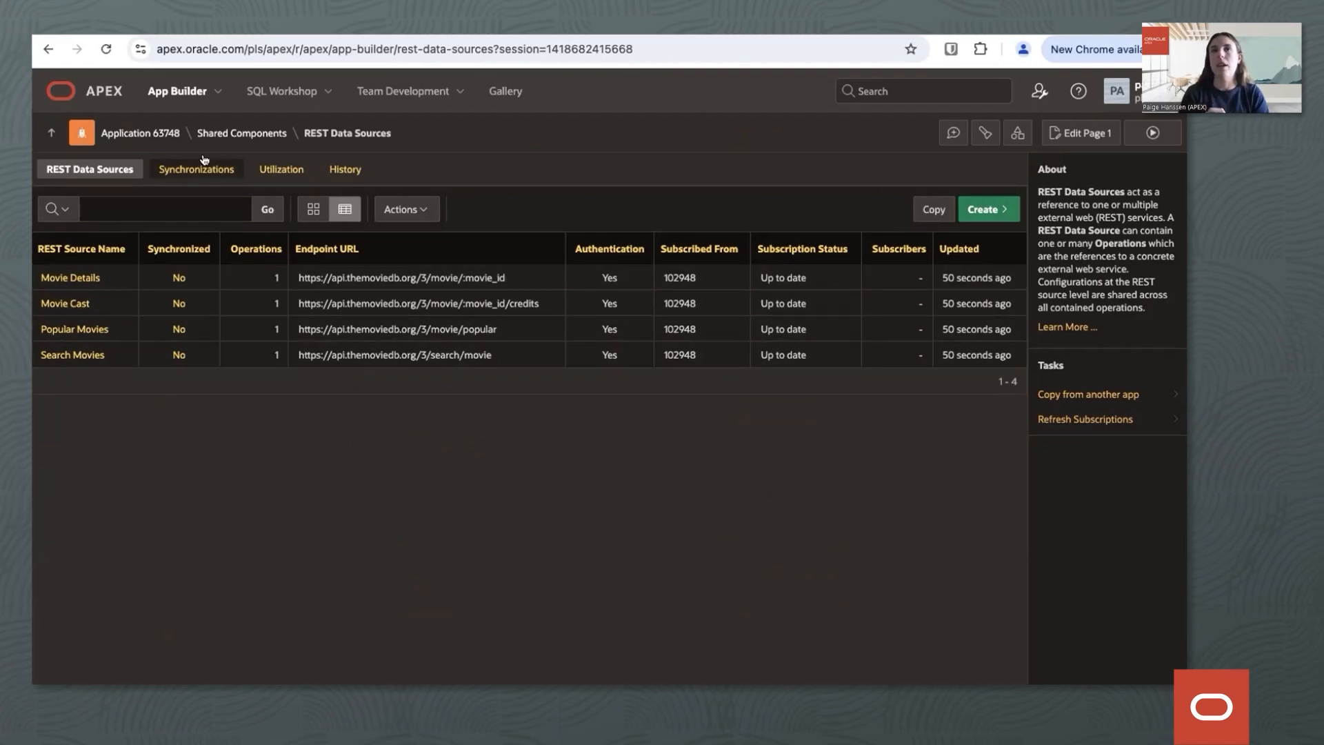
Open the Movie Details REST Data Source and try the pagination type Page Size and Fetch Offset.
{"action": "left_click", "coordinate": [72, 278]}
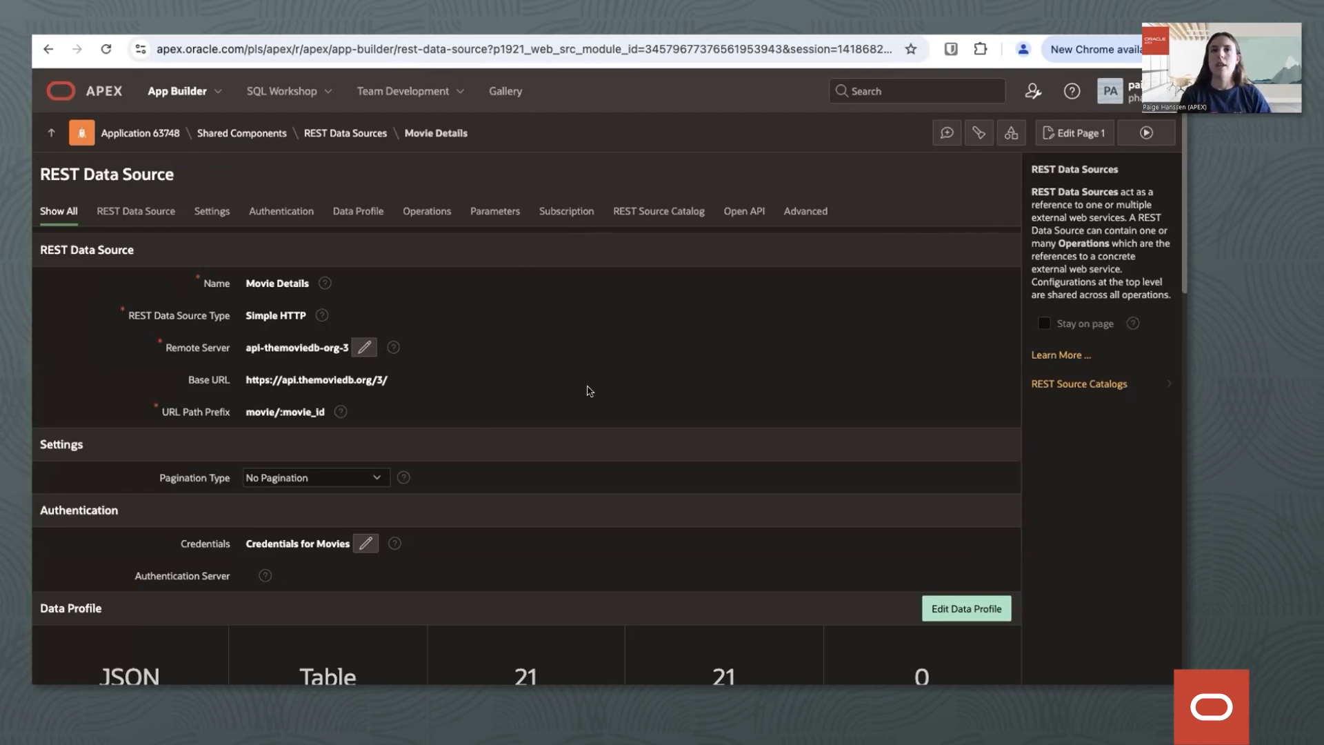
{"action": "left_click", "coordinate": [296, 479]}
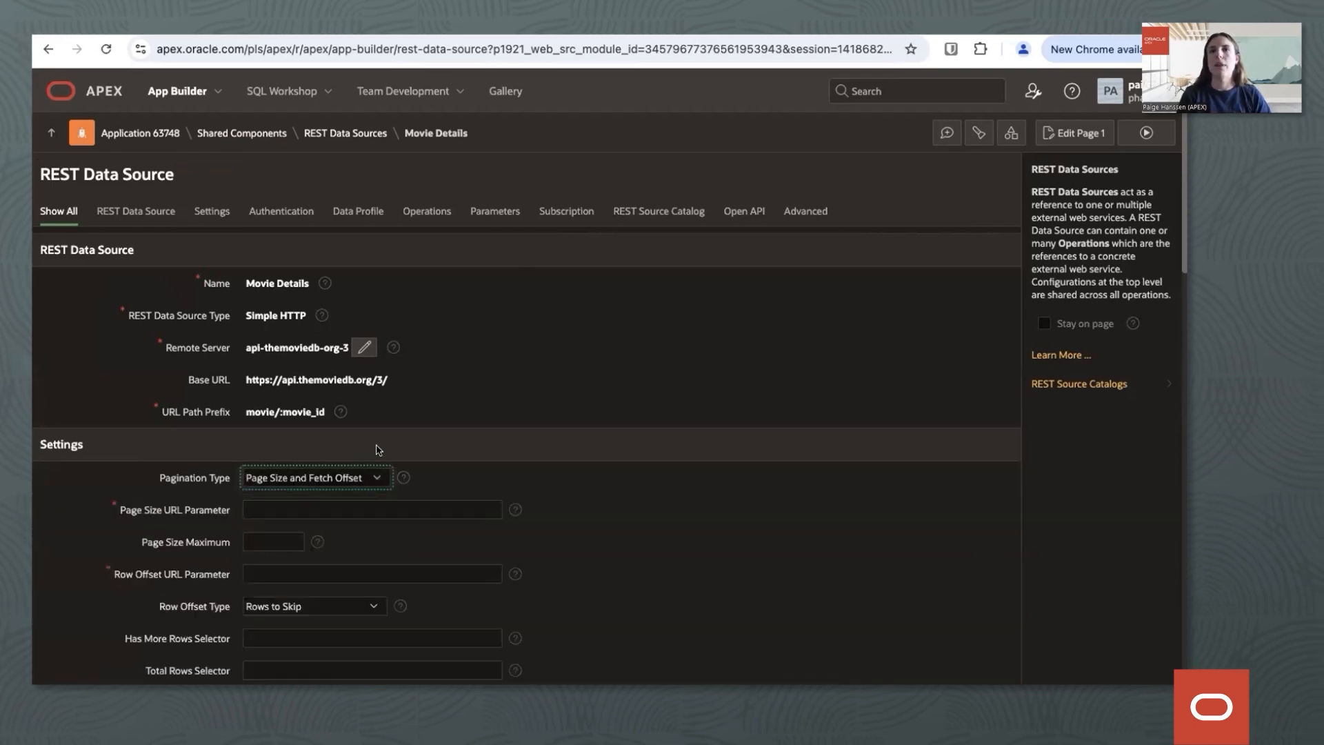
{"action": "left_click", "coordinate": [354, 511]}
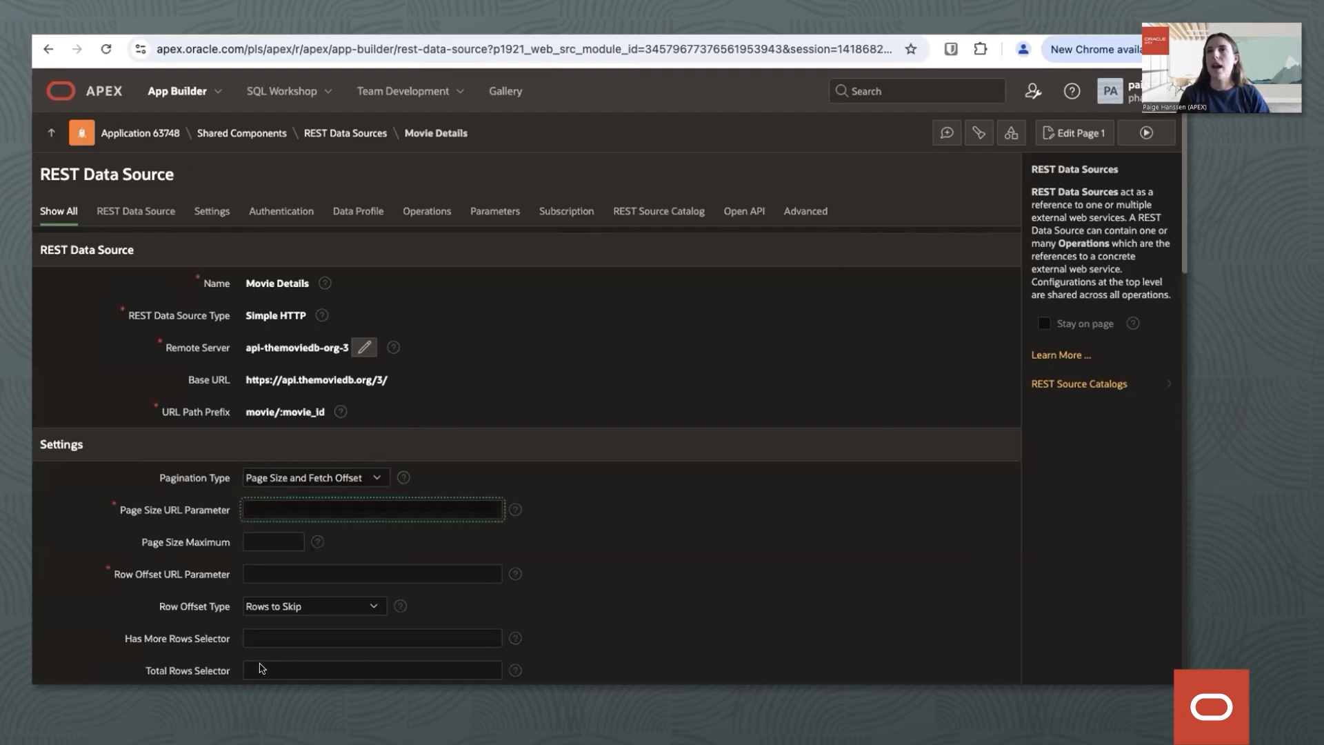
{"action": "scroll", "coordinate": [589, 512], "scroll_direction": "down", "scroll_amount": 2}
{"action": "scroll", "coordinate": [1039, 134], "scroll_direction": "up", "scroll_amount": 2}
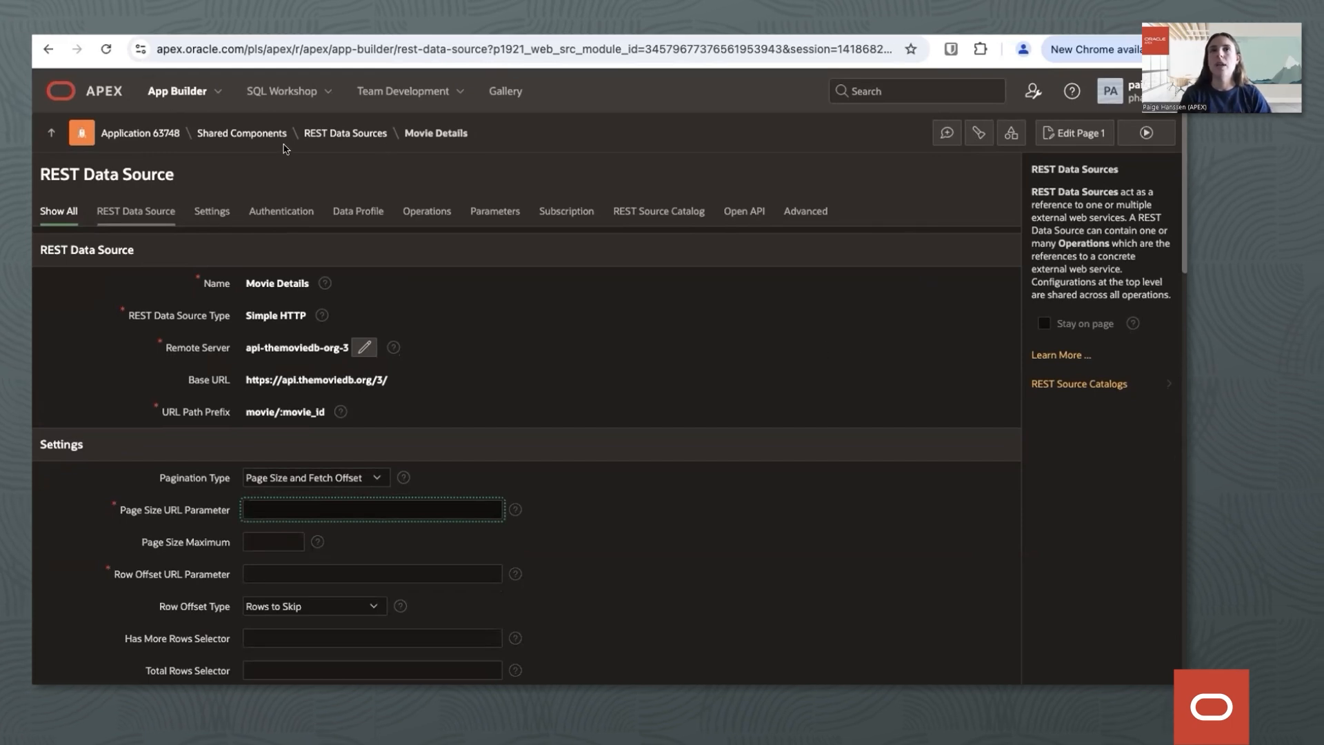
Switch to Reference Application 102948 and open its Add User application process from the shared components.
{"action": "left_click", "coordinate": [165, 98]}
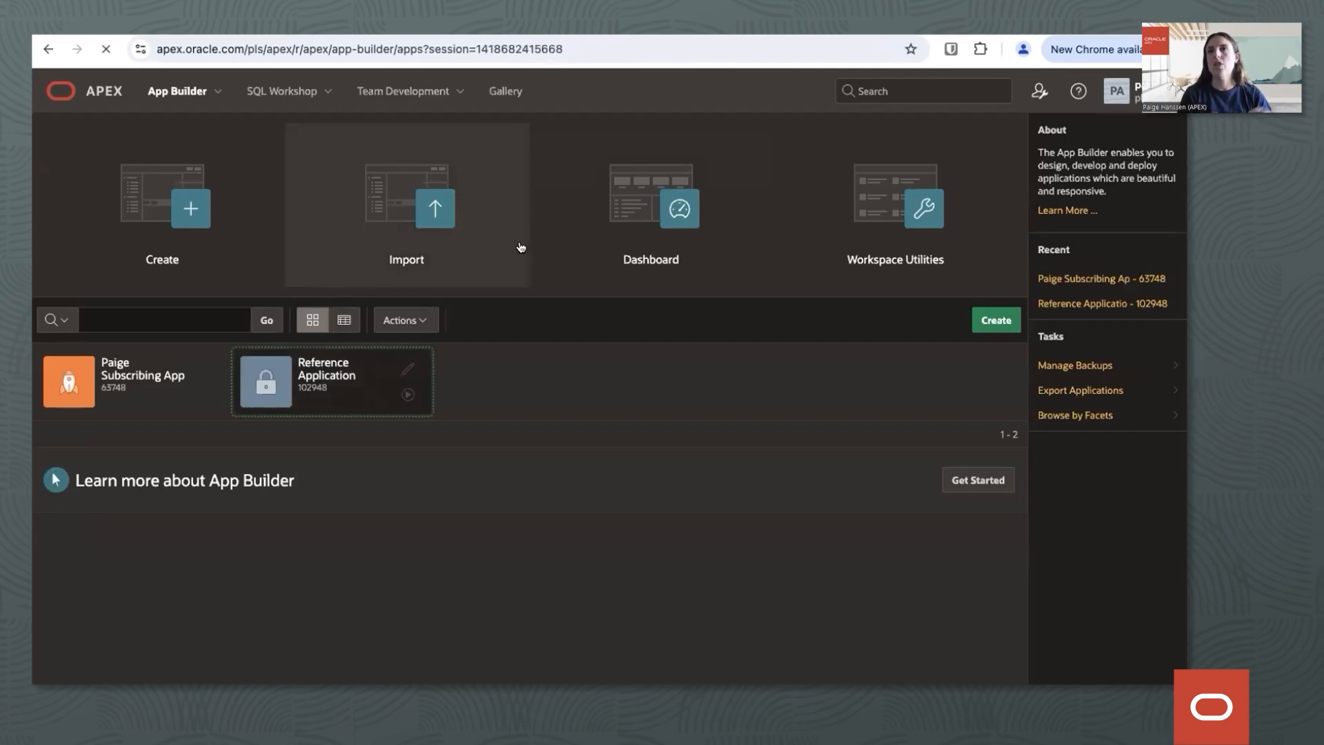
{"action": "left_click", "coordinate": [496, 270]}
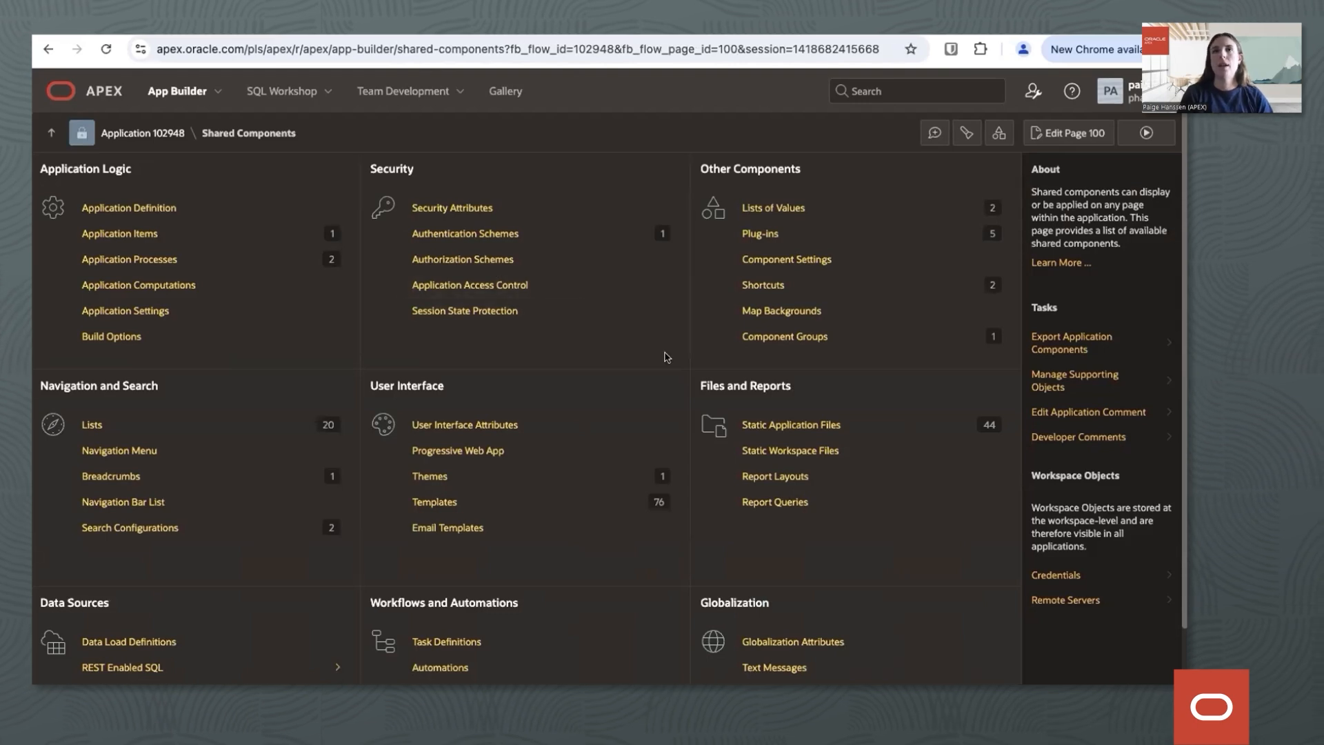
{"action": "left_click", "coordinate": [96, 257]}
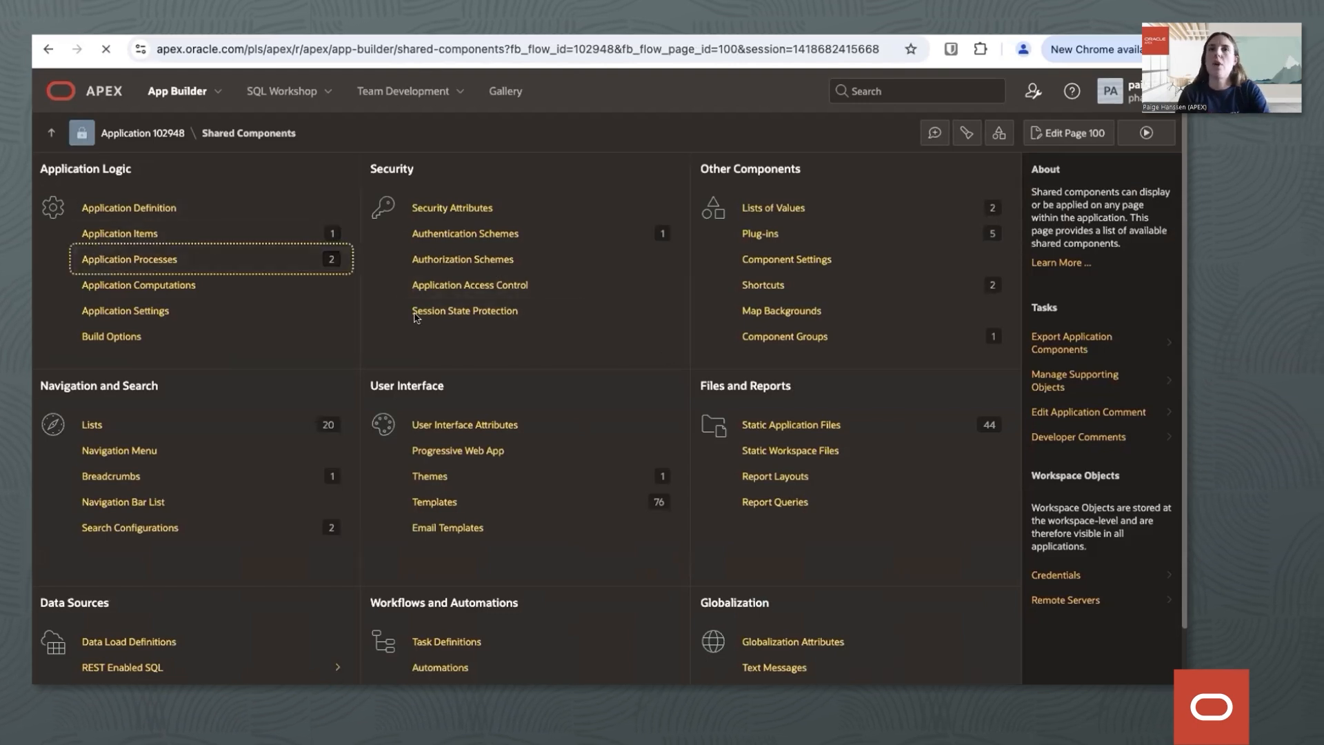
{"action": "left_click", "coordinate": [120, 283]}
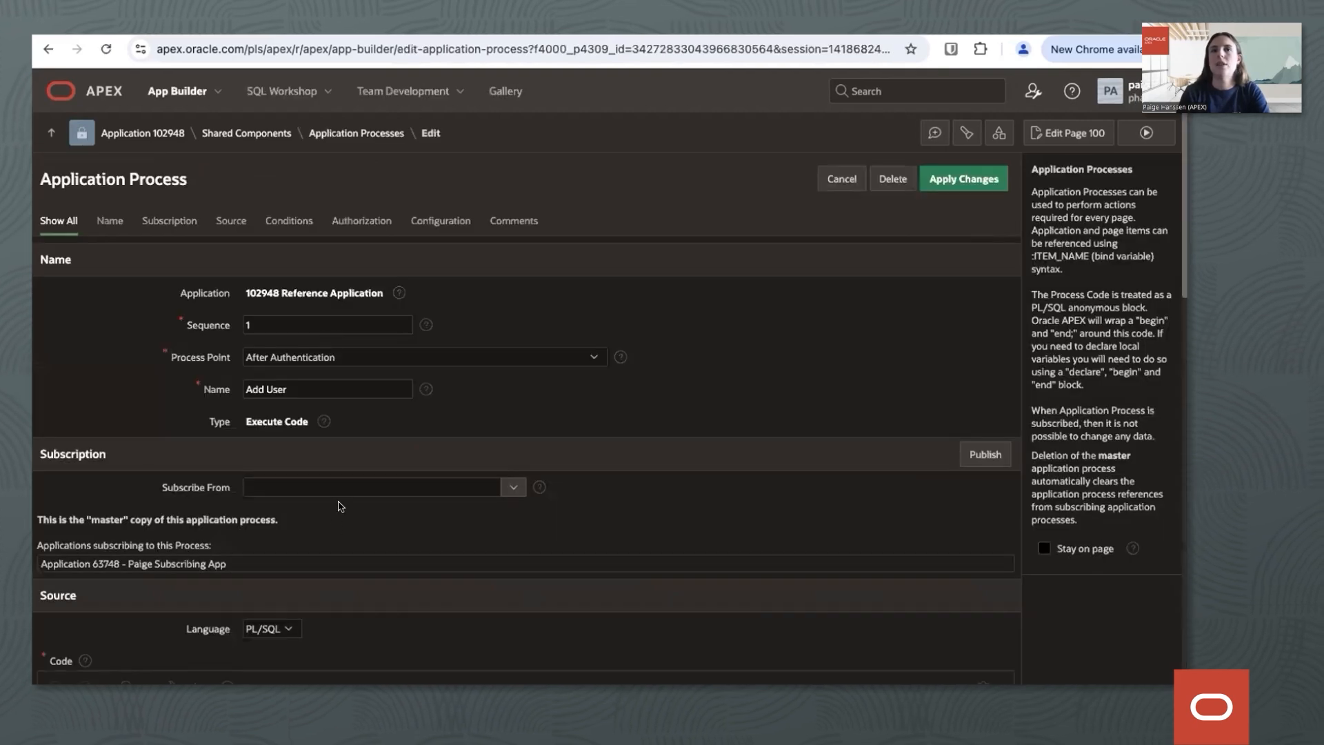
Change the Add User code so :USER_ID is assigned :APP_USER, validate the code and apply the changes.
{"action": "scroll", "coordinate": [340, 507], "scroll_direction": "down", "scroll_amount": 3}
{"action": "left_click_drag", "start_coordinate": [172, 552], "coordinate": [225, 557]}
{"action": "key", "text": "BackSpace"}
{"action": "type", "text": ":APP_USER;"}
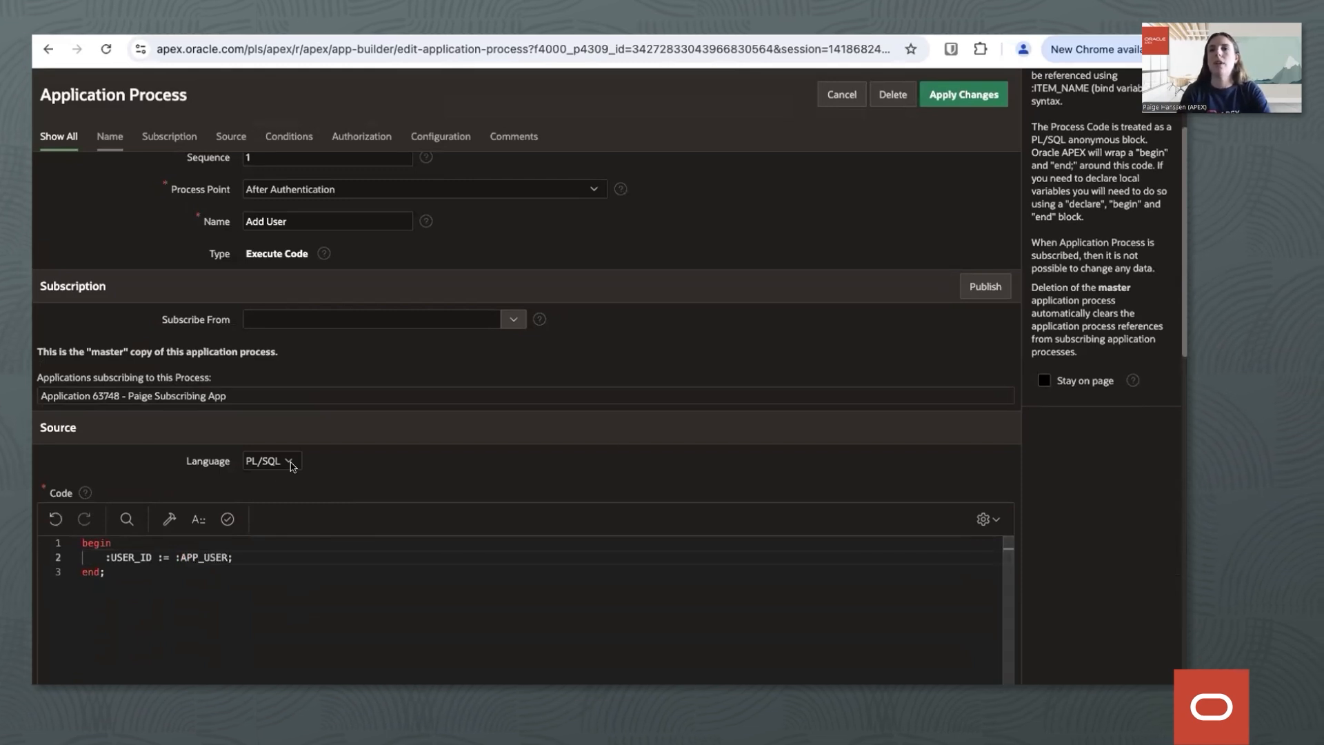
{"action": "left_click", "coordinate": [227, 519]}
{"action": "scroll", "coordinate": [730, 370], "scroll_direction": "up", "scroll_amount": 3}
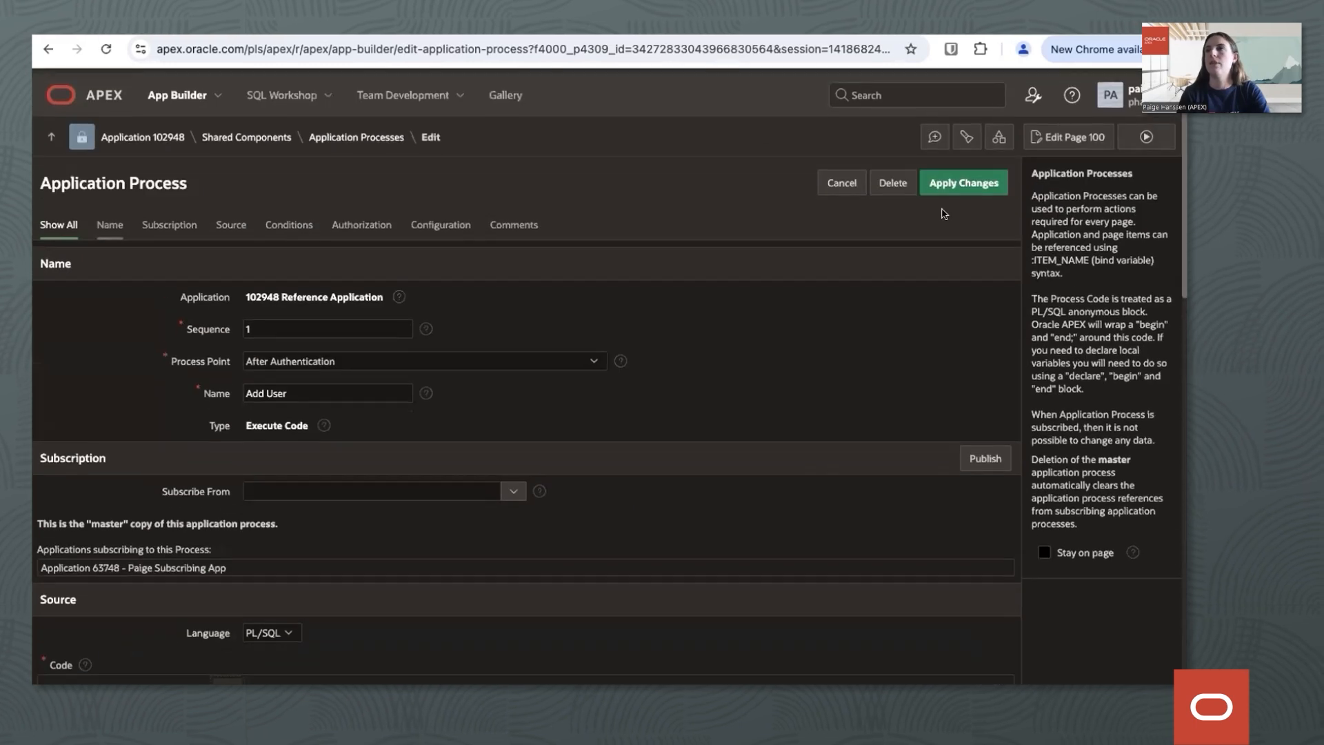
{"action": "left_click", "coordinate": [963, 181]}
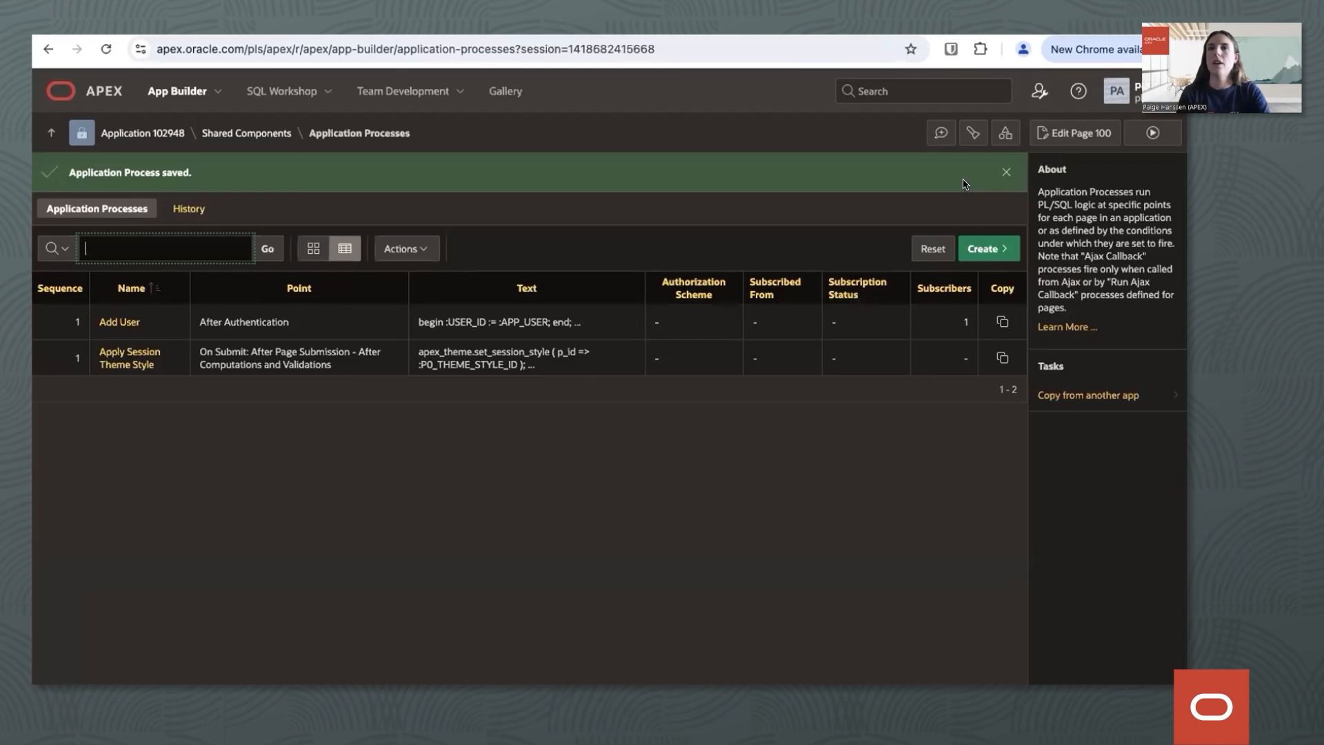
Open the Movies Components group from the Component Groups in the reference application's shared components.
{"action": "left_click", "coordinate": [221, 133]}
{"action": "left_click", "coordinate": [793, 336]}
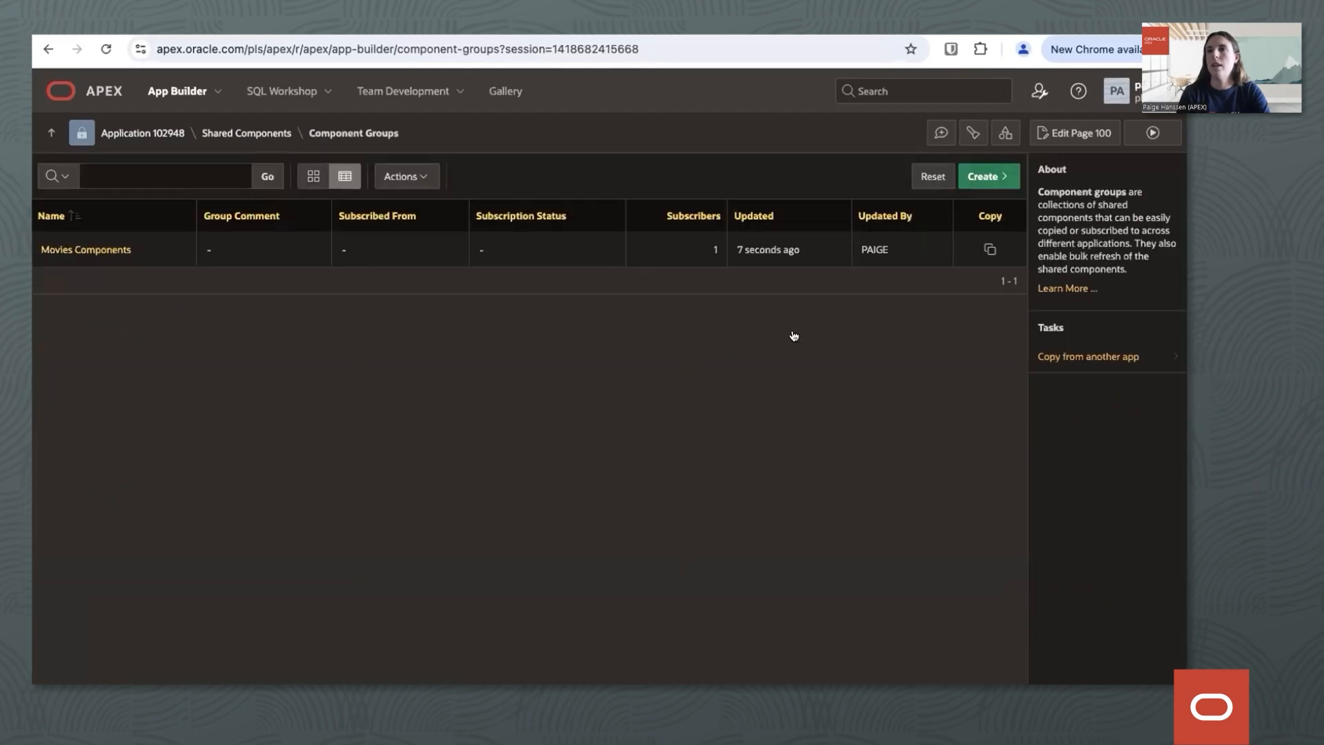
{"action": "left_click", "coordinate": [91, 250]}
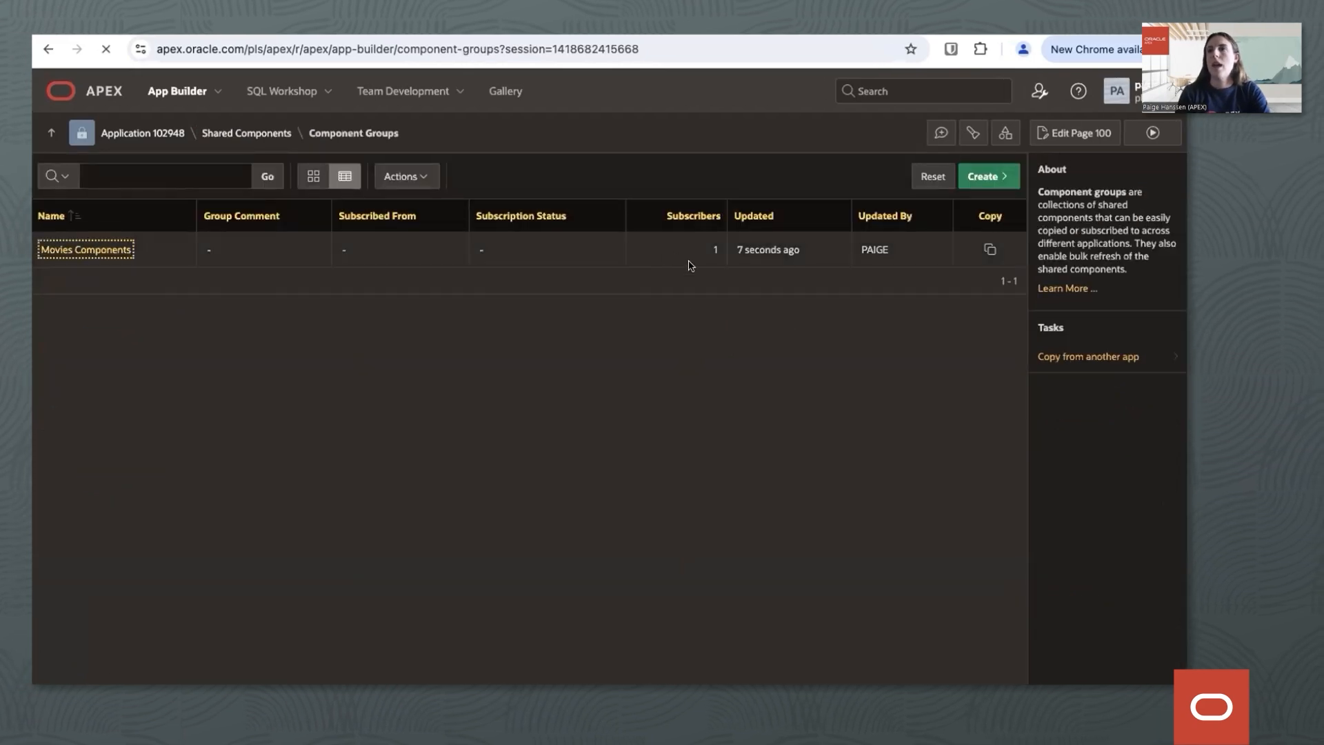
Assign the Plug-in component Video Component to the Movies Components group.
{"action": "scroll", "coordinate": [780, 458], "scroll_direction": "down", "scroll_amount": 2}
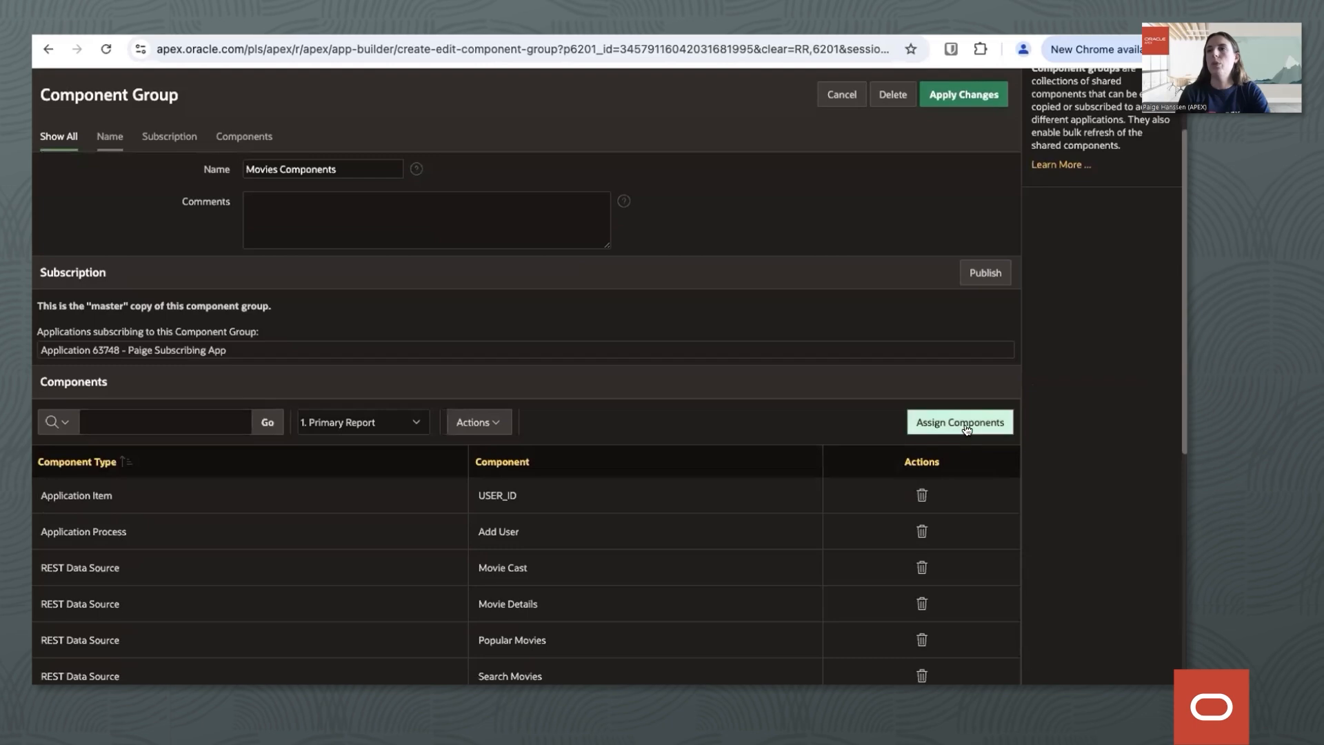
{"action": "left_click", "coordinate": [967, 426]}
{"action": "left_click", "coordinate": [543, 305]}
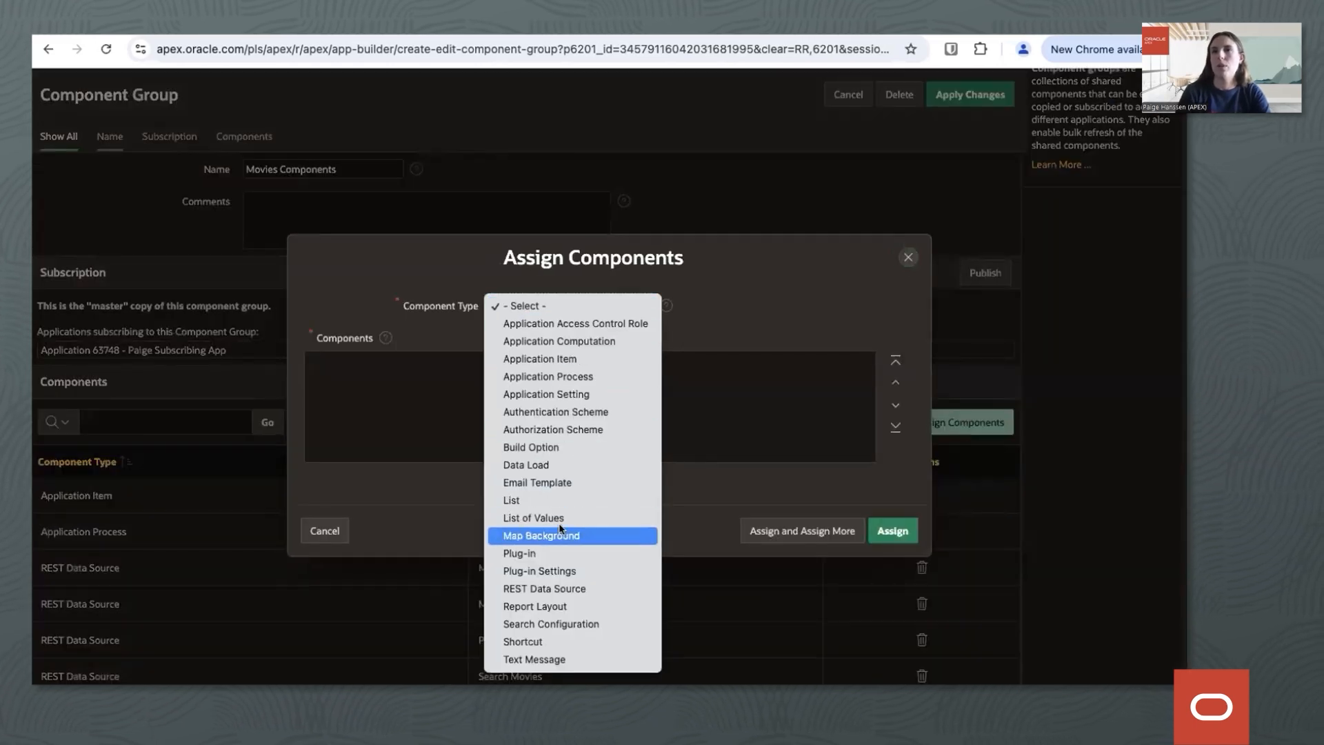
{"action": "left_click", "coordinate": [536, 553]}
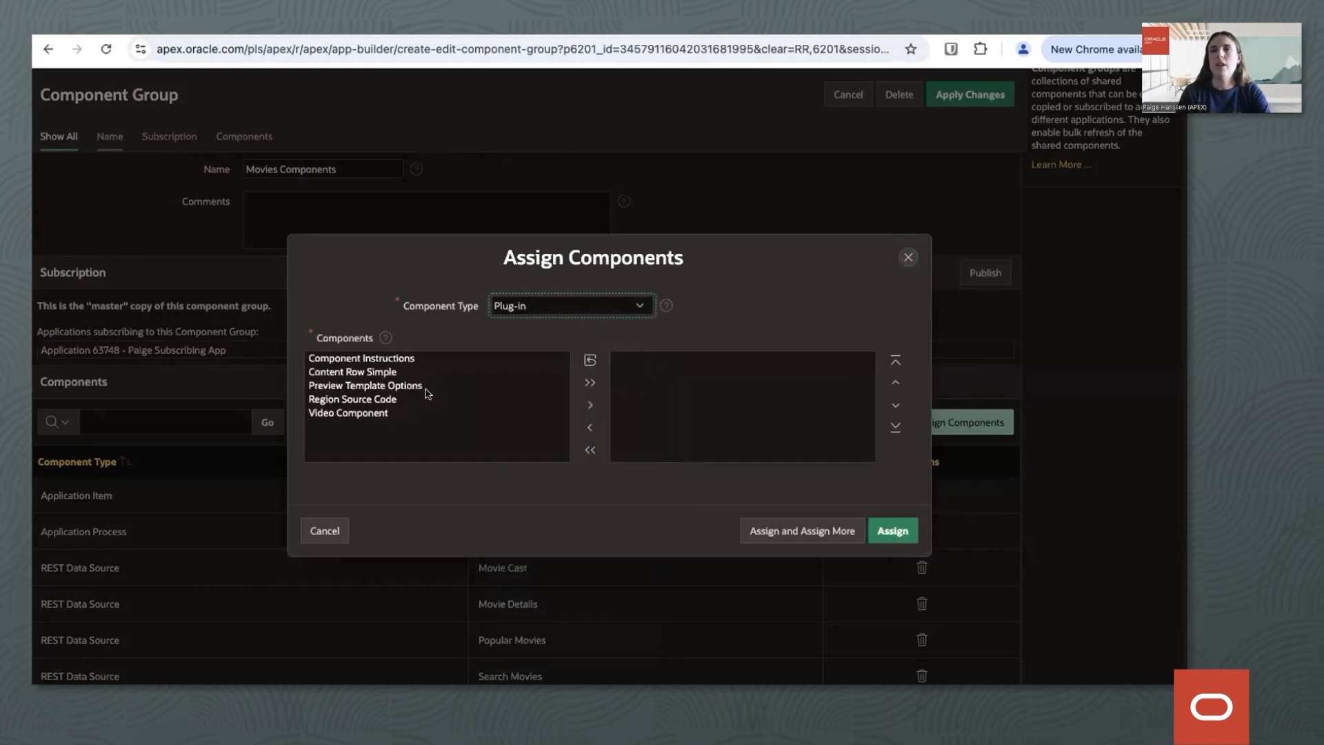
{"action": "left_click", "coordinate": [409, 412]}
{"action": "left_click", "coordinate": [597, 414]}
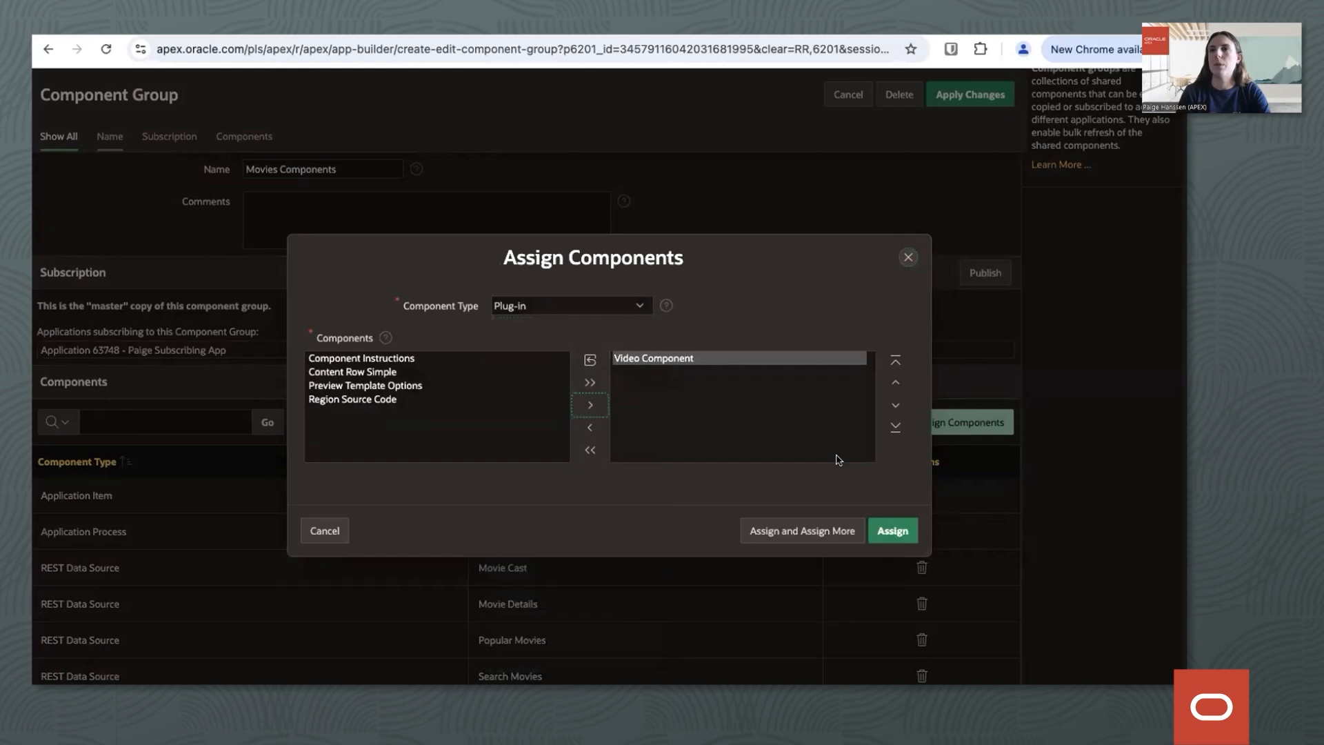
{"action": "left_click", "coordinate": [891, 531]}
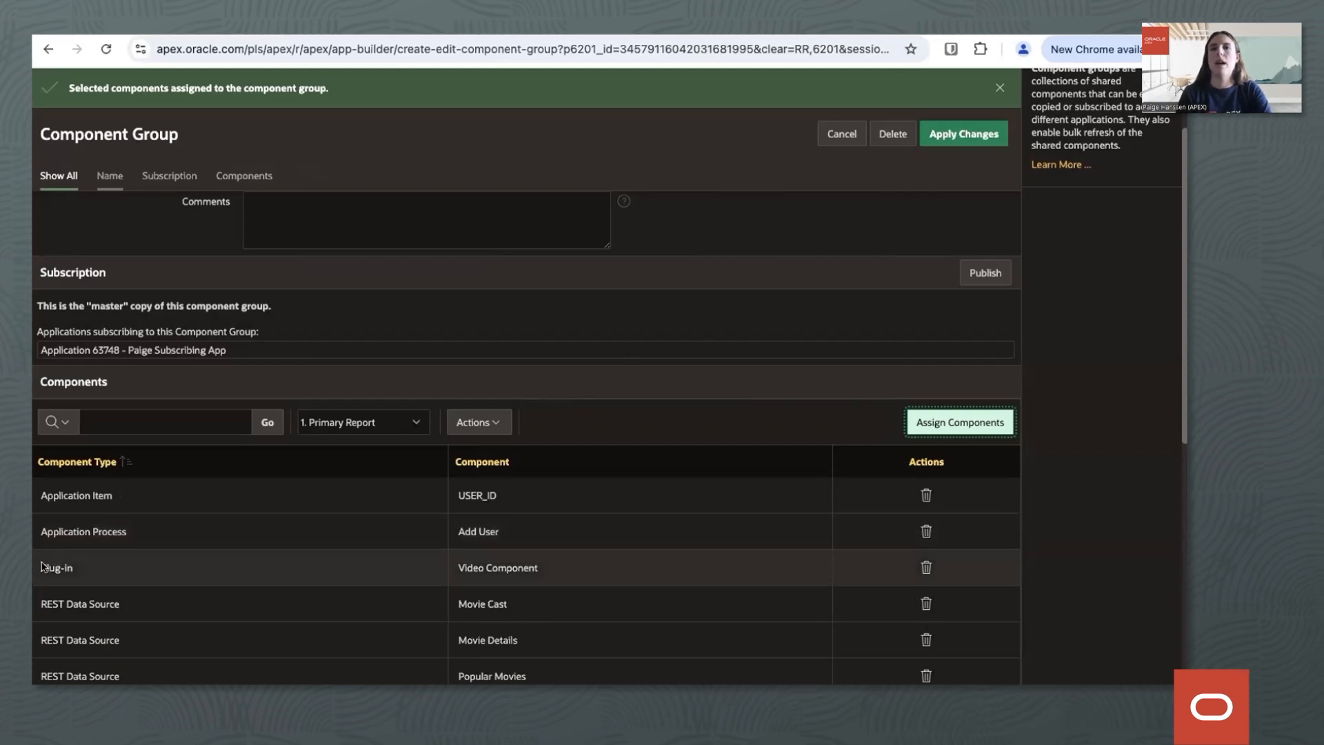
Publish the Movies Components group to application 63748, reviewing the listed component changes before confirming.
{"action": "scroll", "coordinate": [221, 570], "scroll_direction": "up", "scroll_amount": 1}
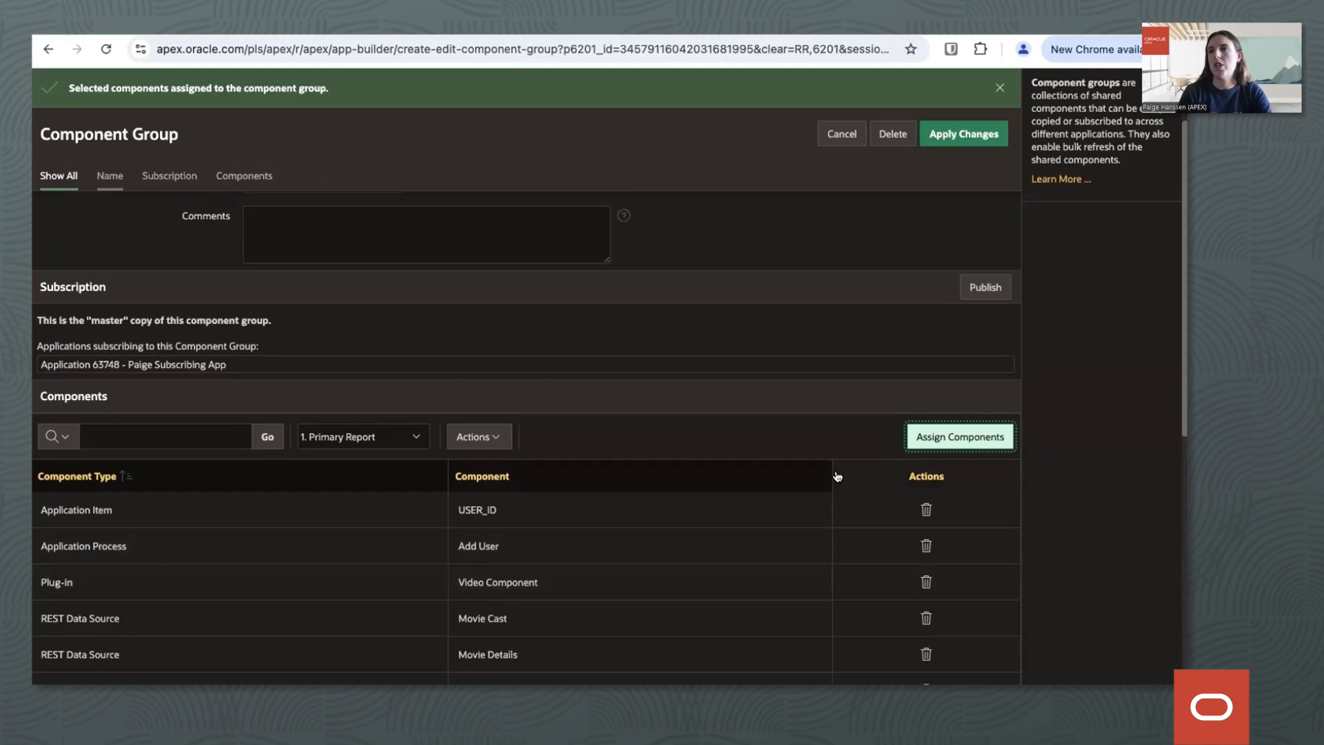
{"action": "scroll", "coordinate": [877, 322], "scroll_direction": "up", "scroll_amount": 2}
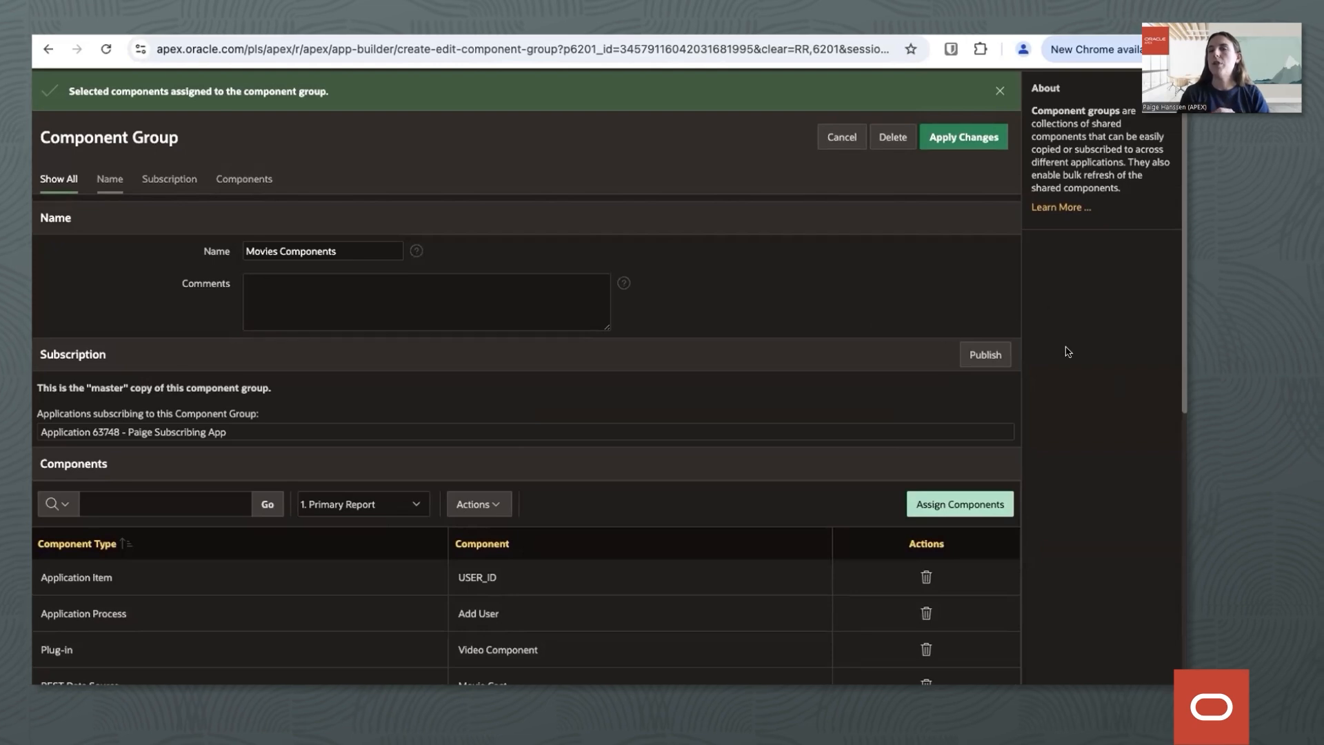
{"action": "left_click", "coordinate": [989, 354]}
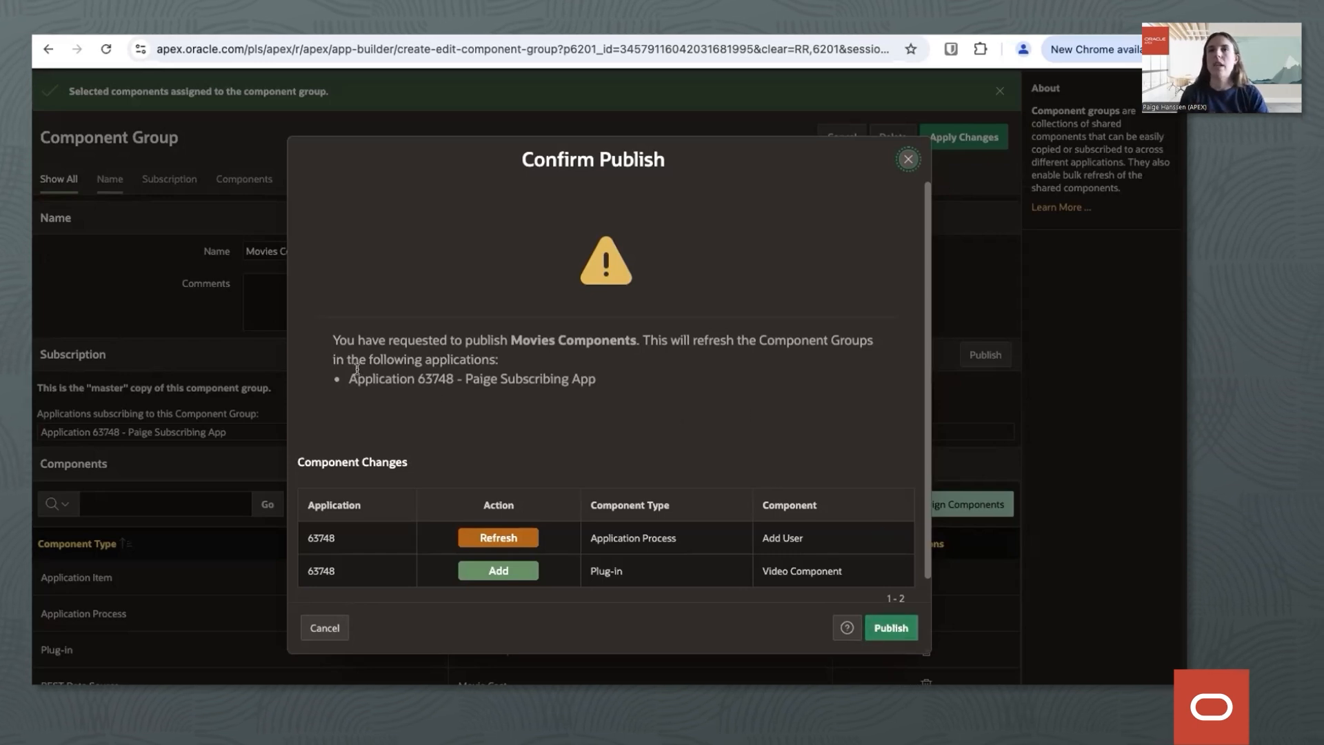
{"action": "left_click_drag", "start_coordinate": [347, 378], "coordinate": [656, 383]}
{"action": "left_click", "coordinate": [655, 382]}
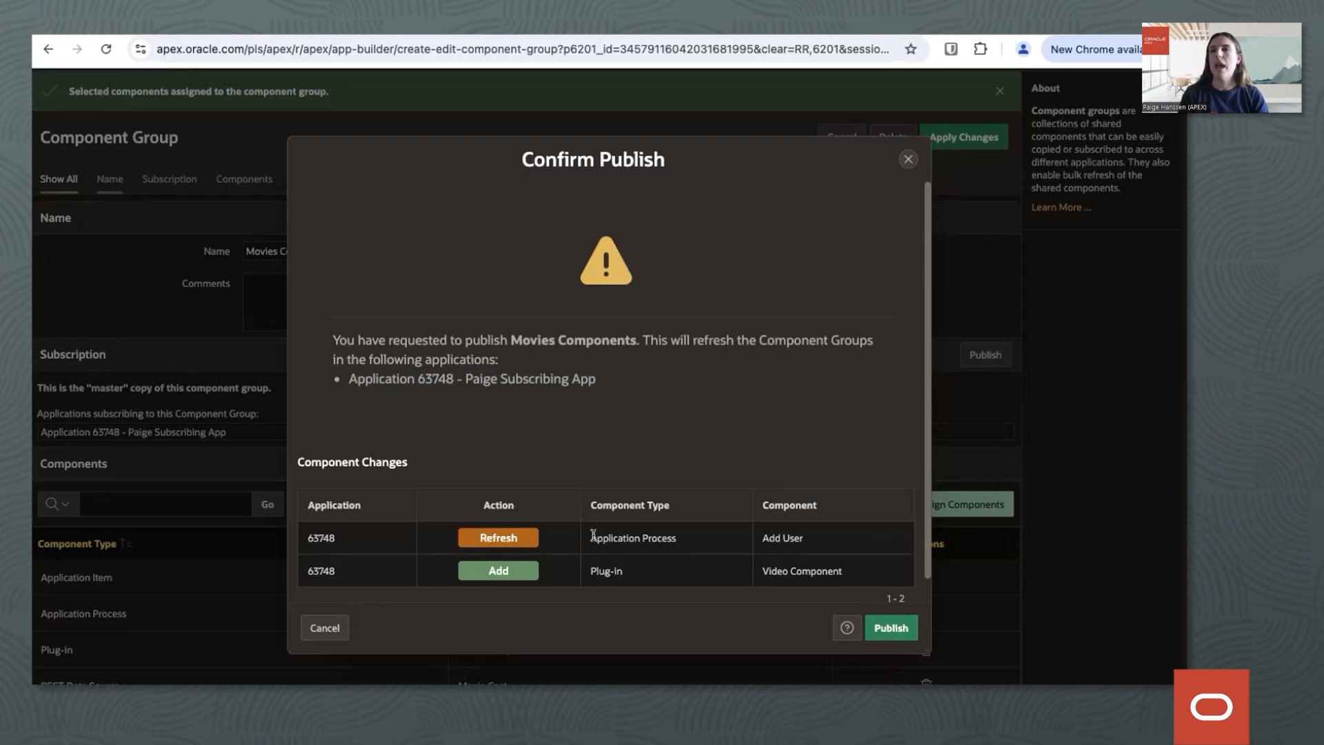
{"action": "left_click_drag", "start_coordinate": [592, 535], "coordinate": [732, 539]}
{"action": "left_click", "coordinate": [732, 539]}
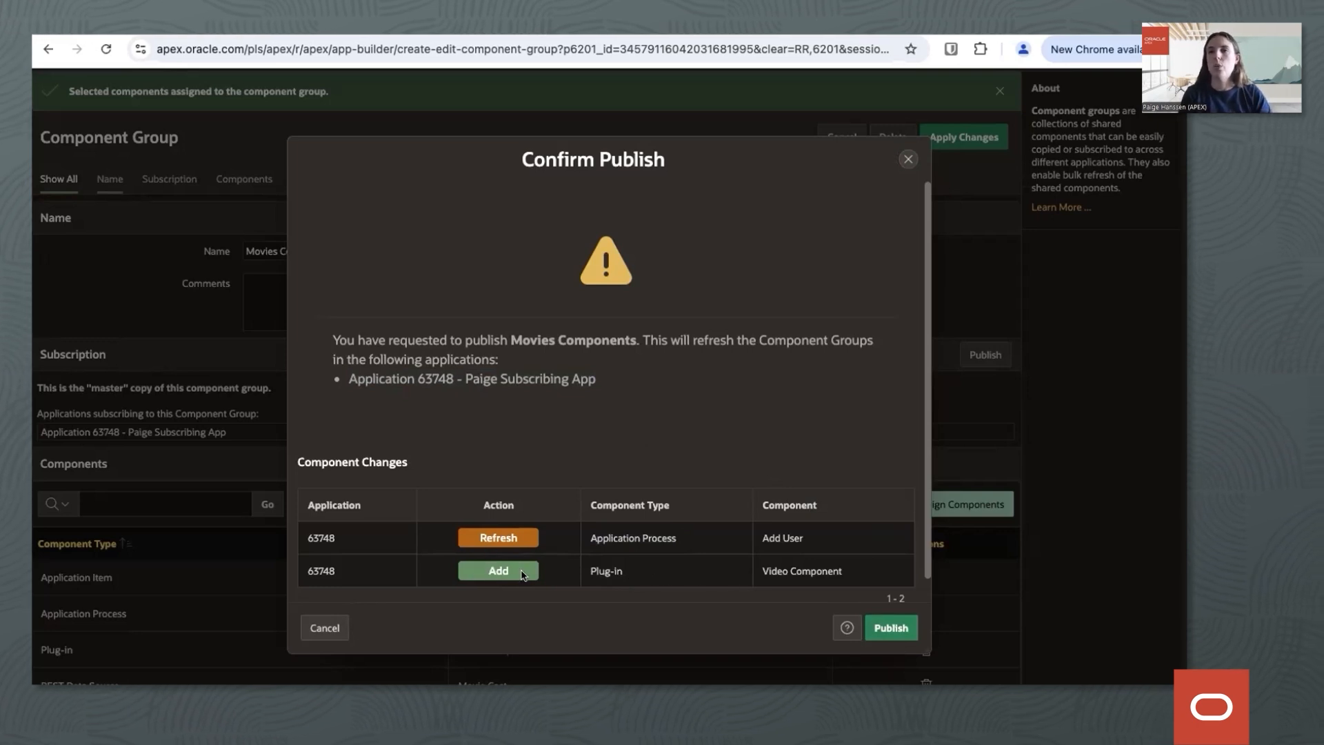
{"action": "left_click", "coordinate": [884, 627]}
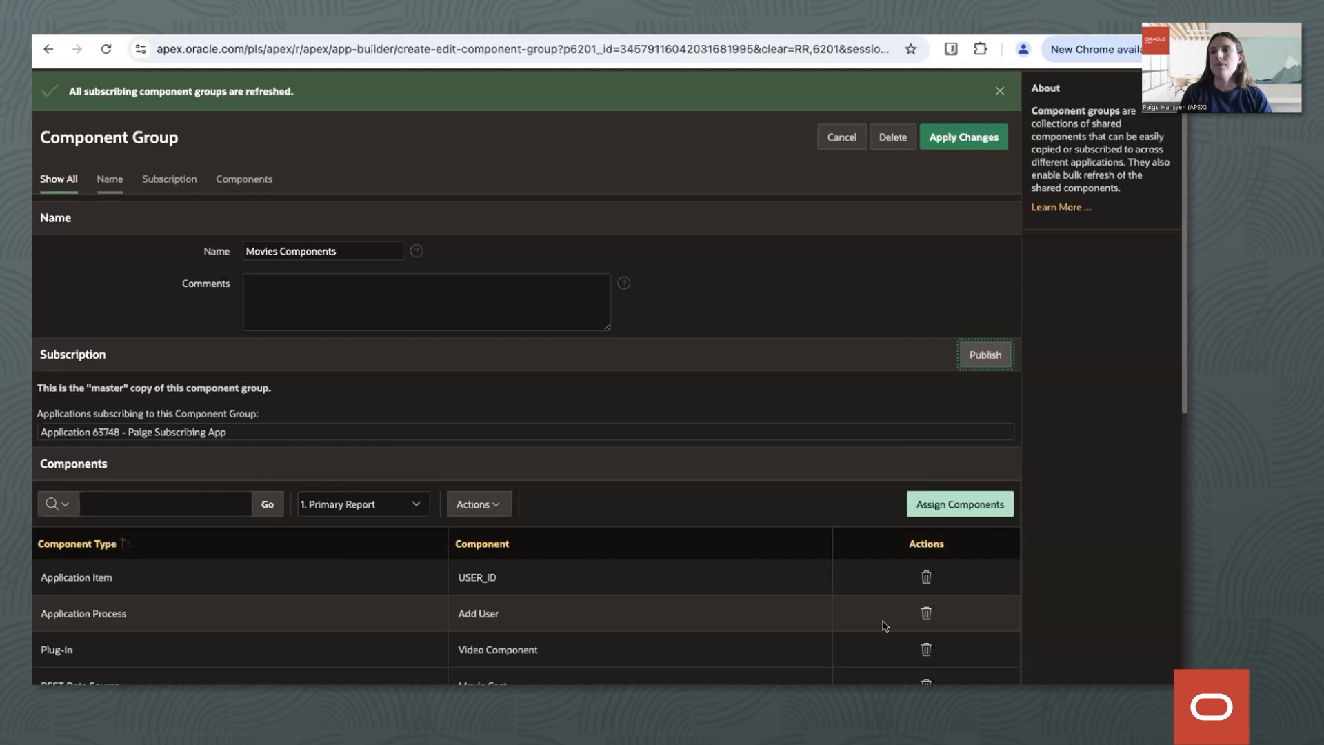
Switch to application 63748 and open its Movies Components group from the shared components.
{"action": "scroll", "coordinate": [748, 321], "scroll_direction": "up", "scroll_amount": 2}
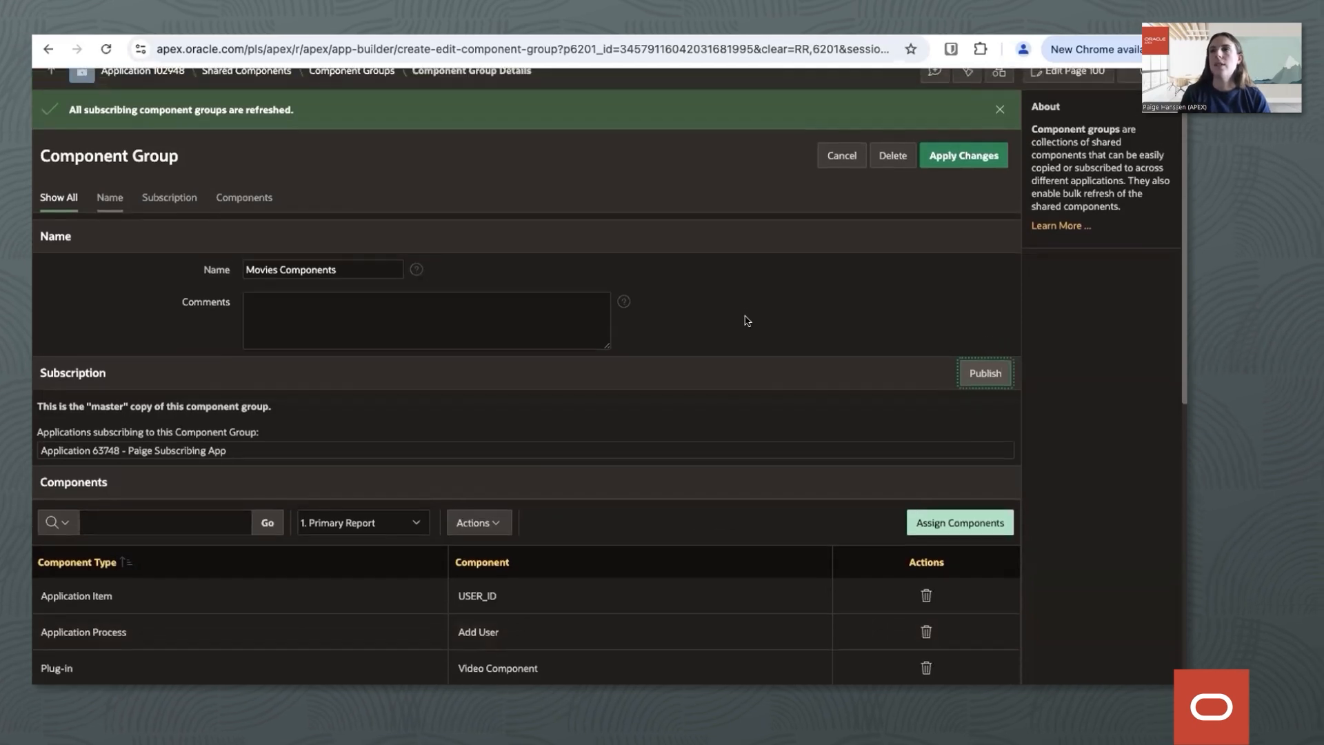
{"action": "scroll", "coordinate": [747, 321], "scroll_direction": "up", "scroll_amount": 2}
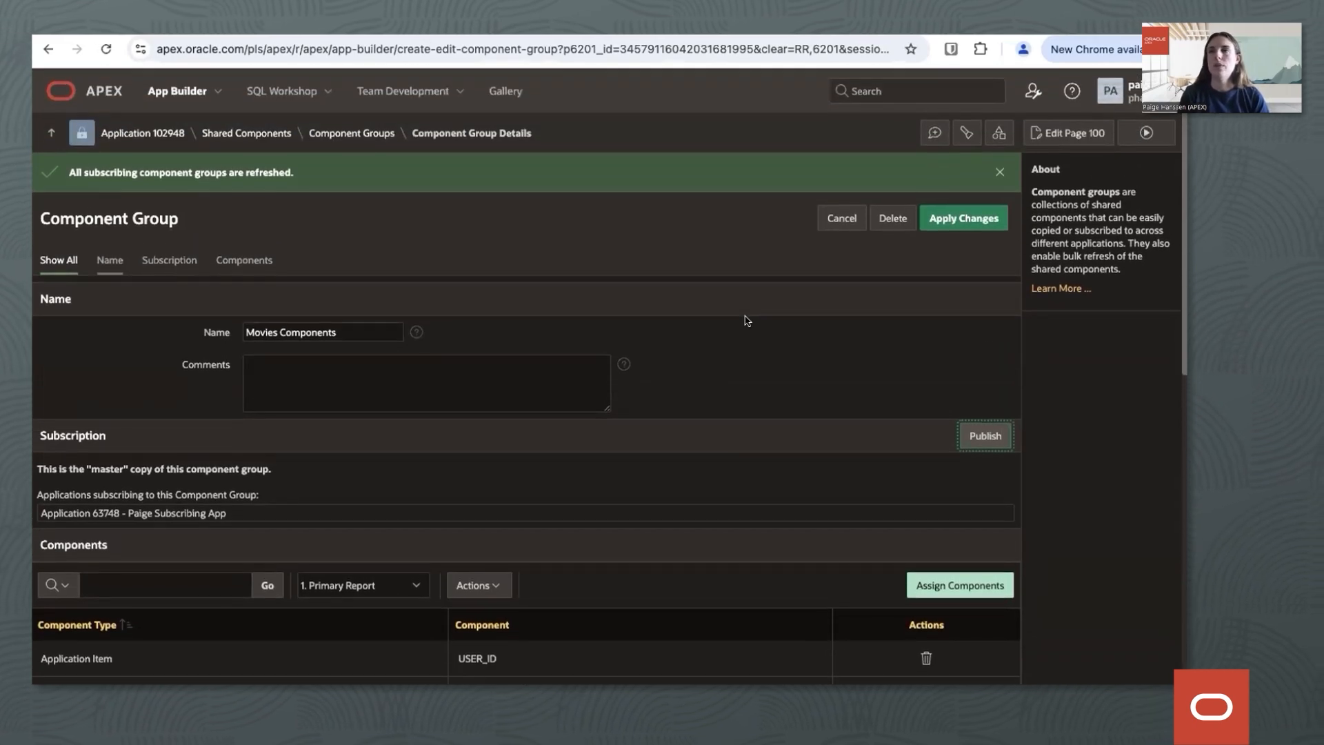
{"action": "left_click", "coordinate": [171, 95]}
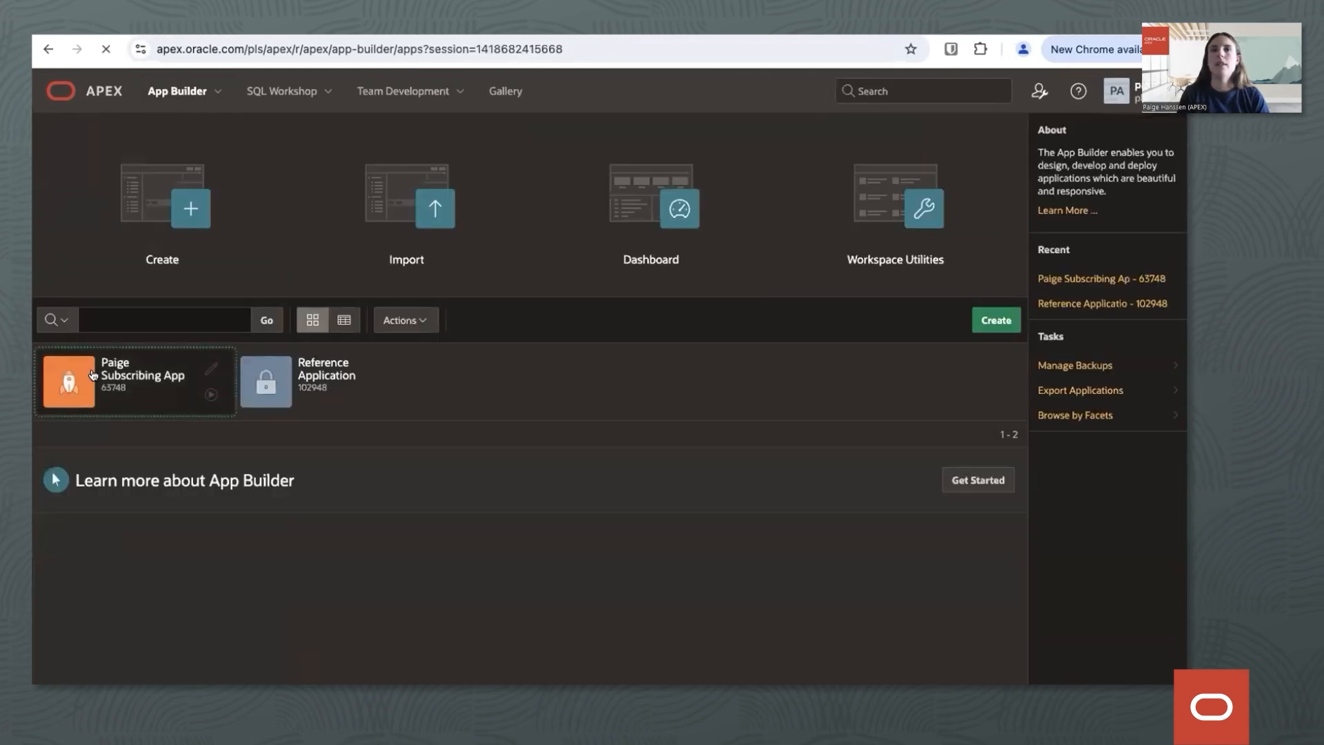
{"action": "left_click", "coordinate": [92, 374]}
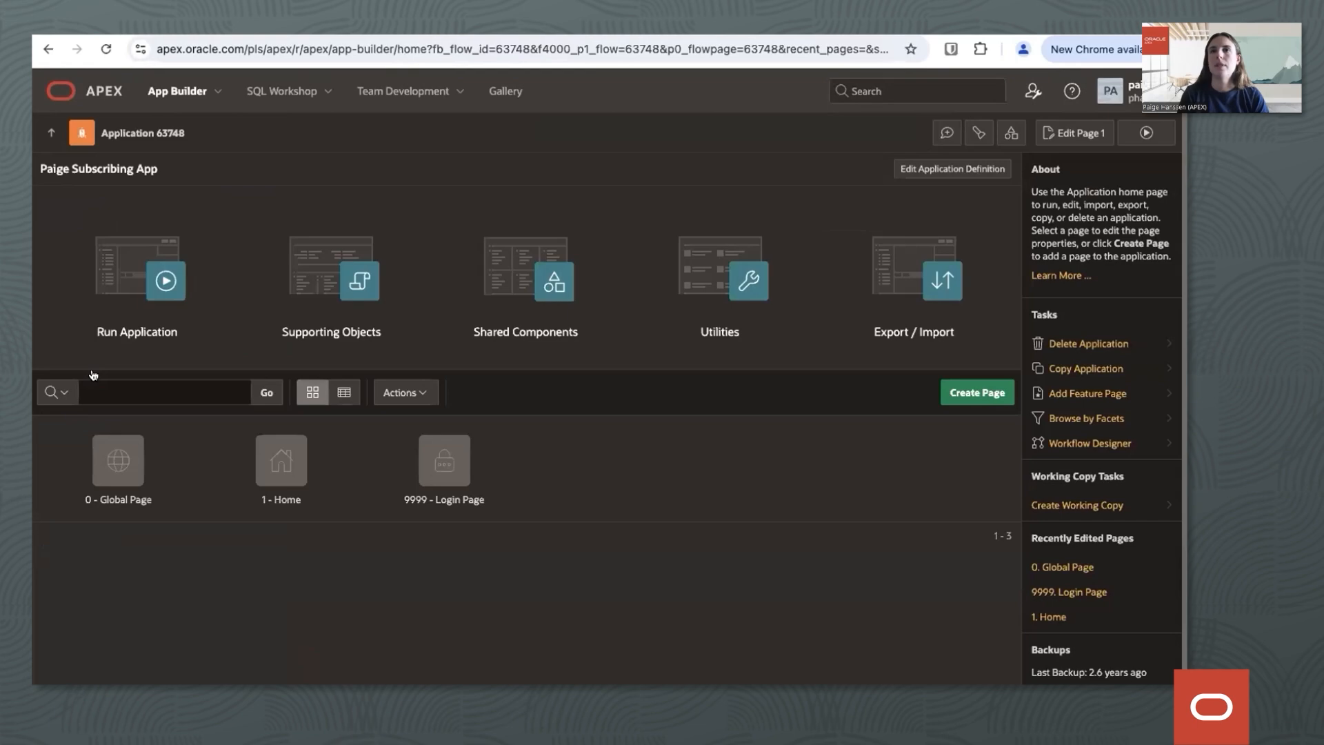
{"action": "left_click", "coordinate": [507, 297]}
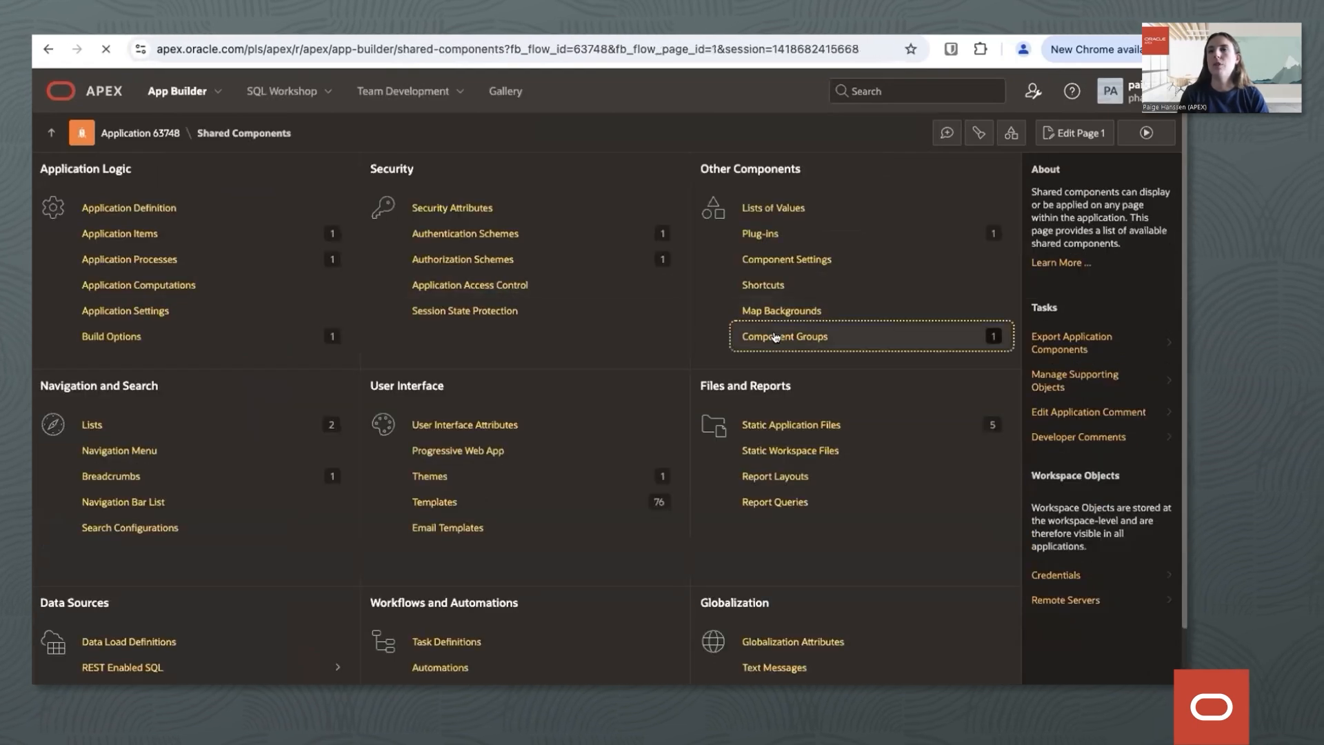
{"action": "left_click", "coordinate": [105, 252]}
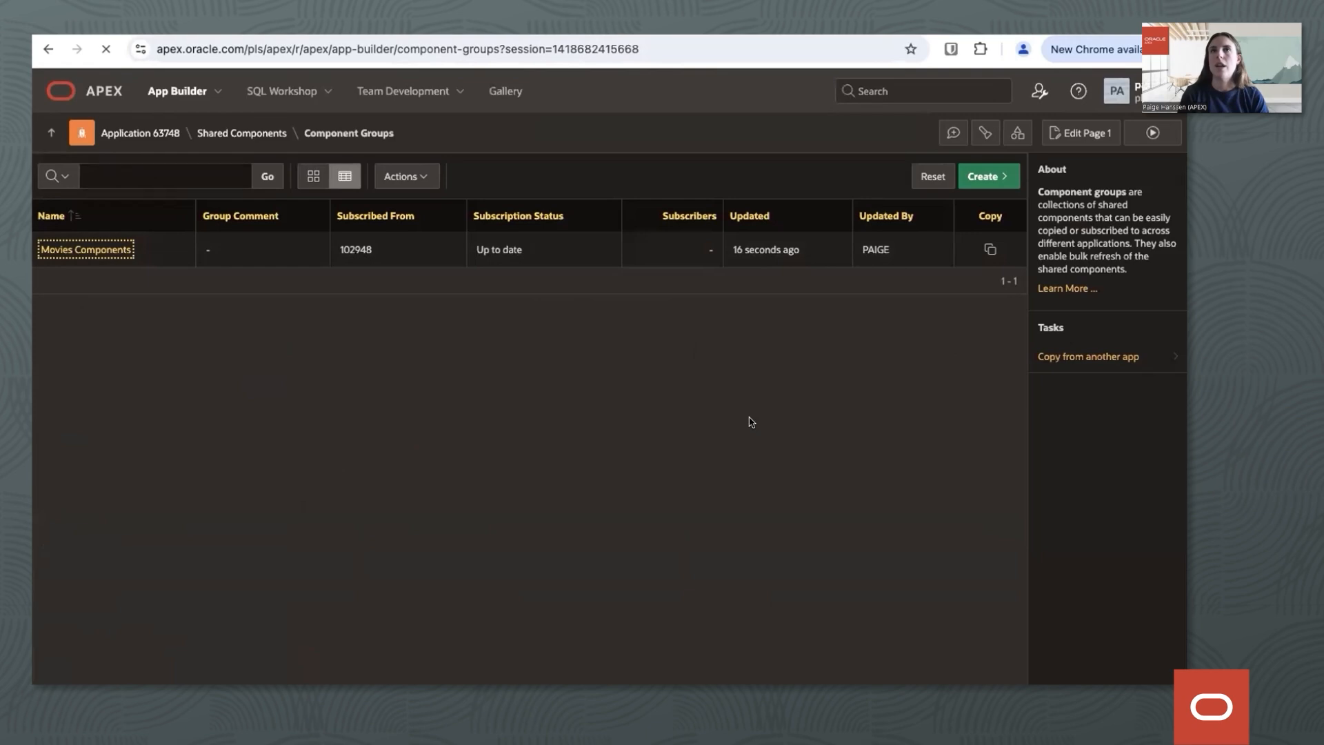
Check the subscription status of the Video Component plug-in among the group's subscribed components.
{"action": "scroll", "coordinate": [751, 421], "scroll_direction": "down", "scroll_amount": 2}
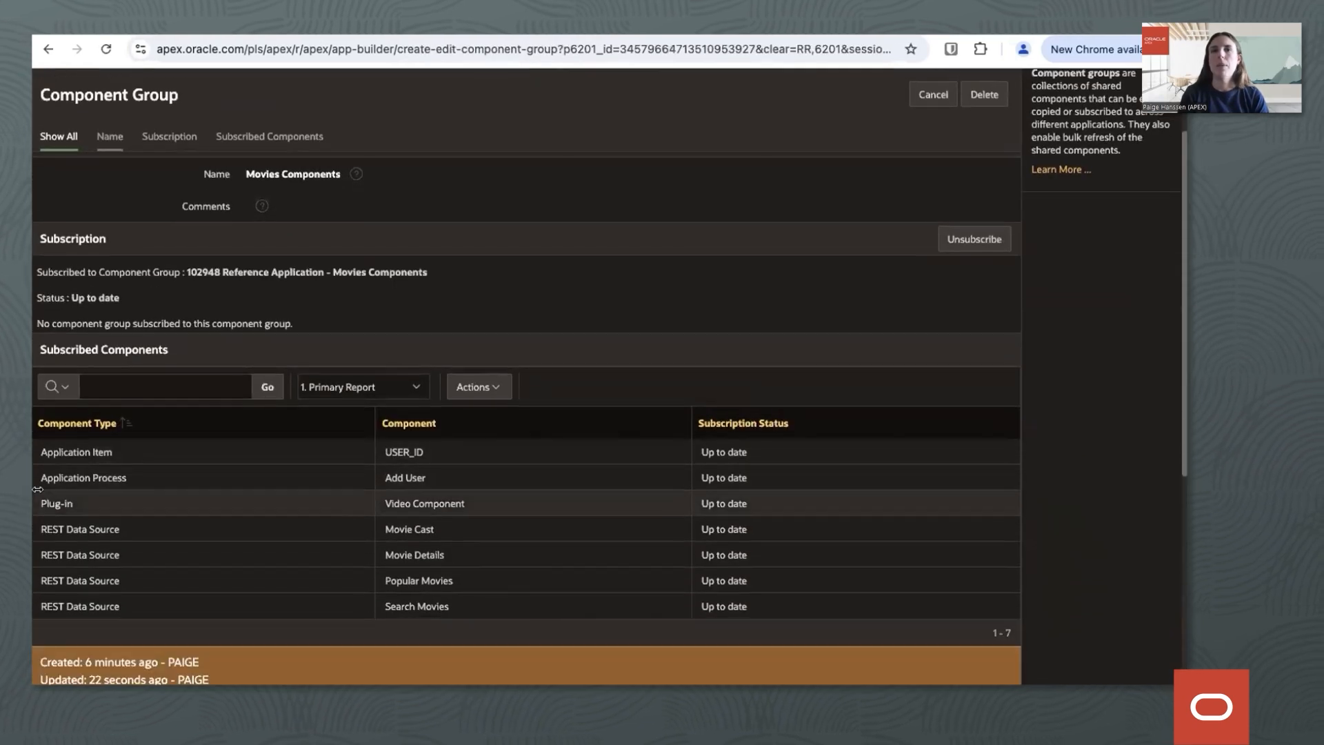
{"action": "left_click_drag", "start_coordinate": [698, 503], "coordinate": [815, 507]}
{"action": "left_click", "coordinate": [816, 506]}
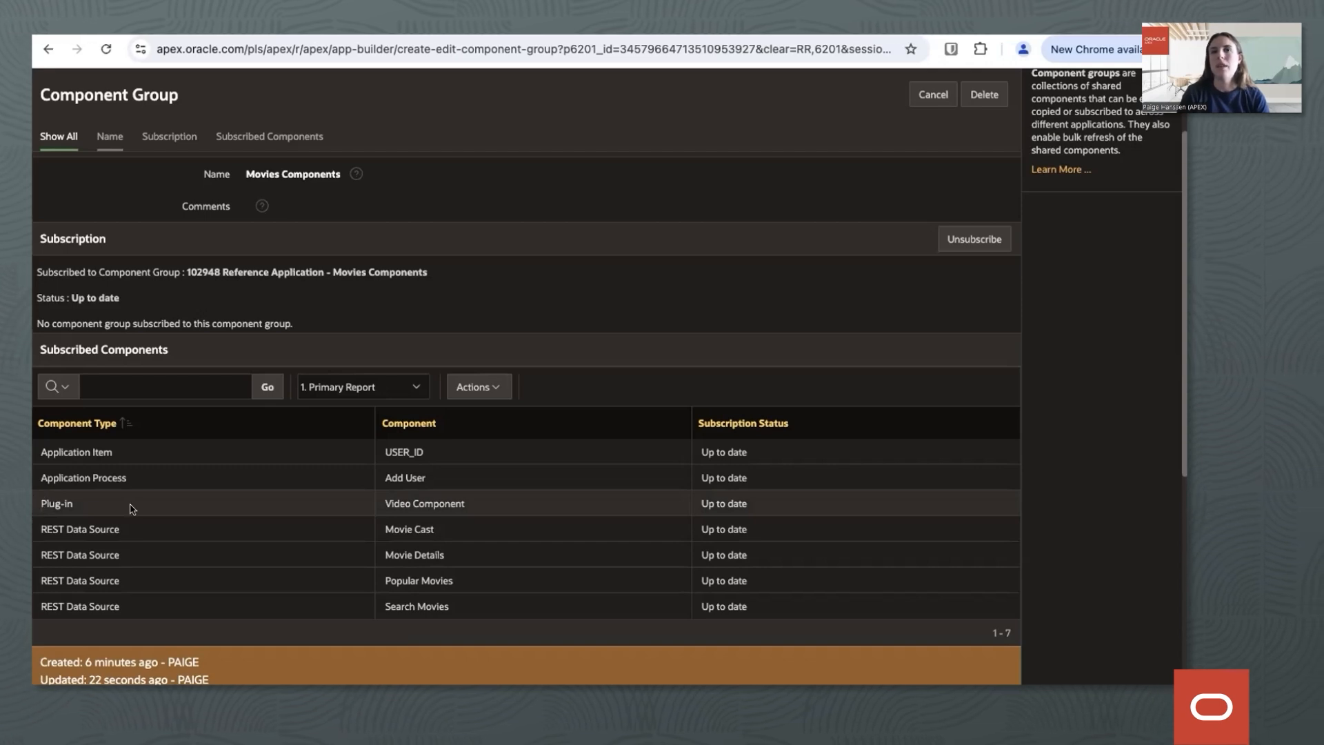
{"action": "scroll", "coordinate": [75, 534], "scroll_direction": "up", "scroll_amount": 3}
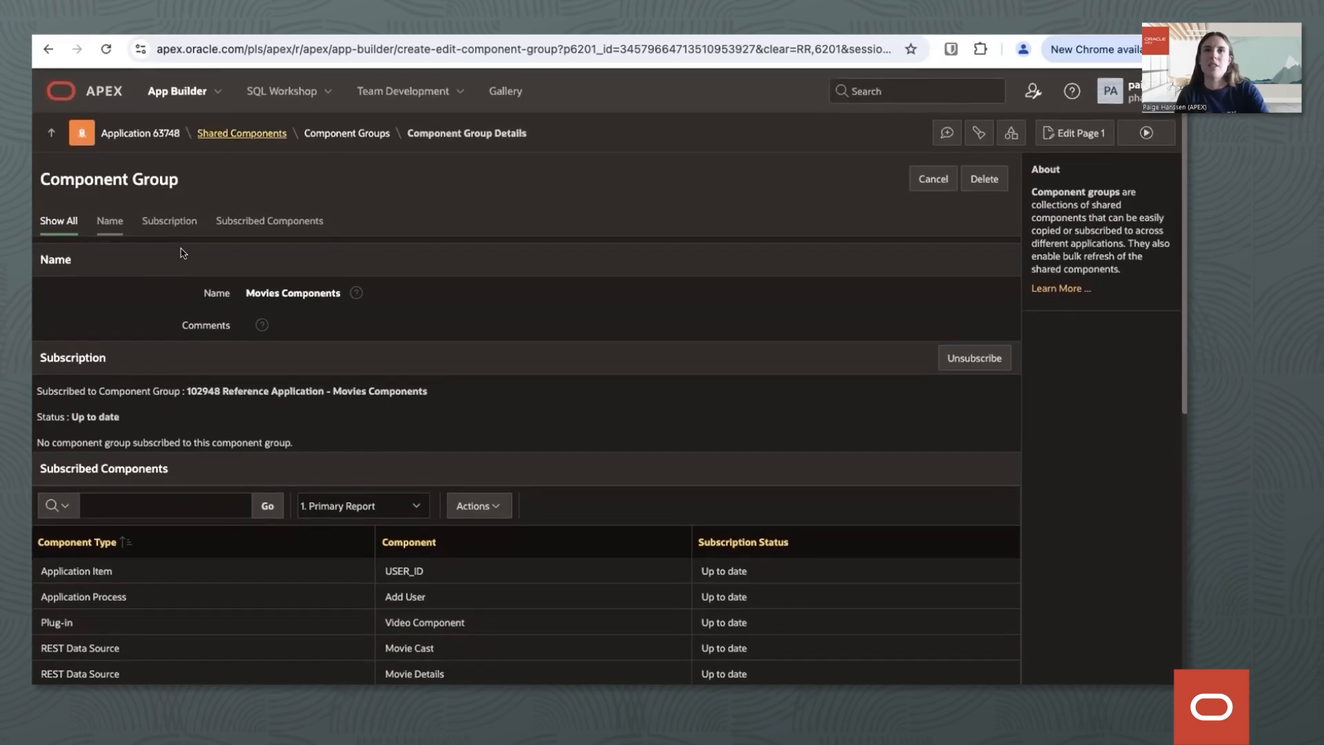
In Reference Application 102948, rename the Search Movies REST data source to Searched Movies and apply the changes.
{"action": "left_click", "coordinate": [166, 94]}
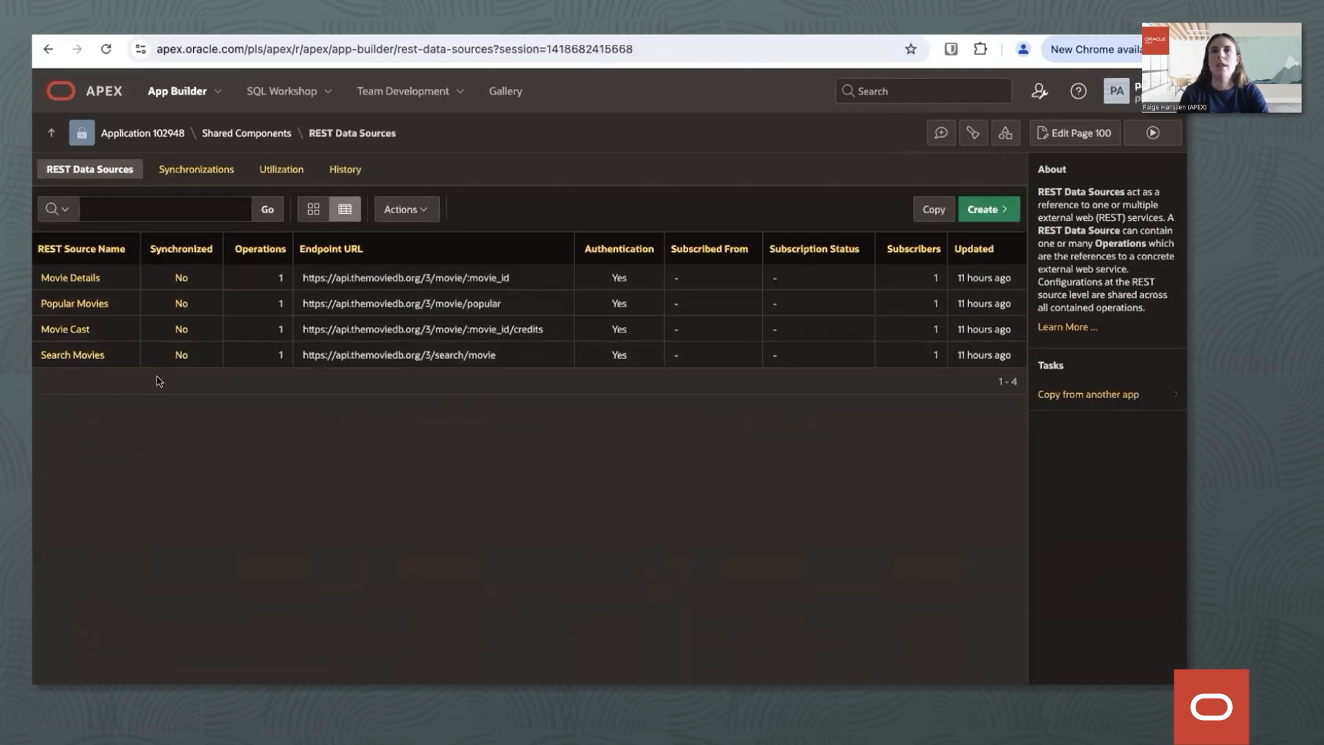
{"action": "left_click", "coordinate": [94, 356]}
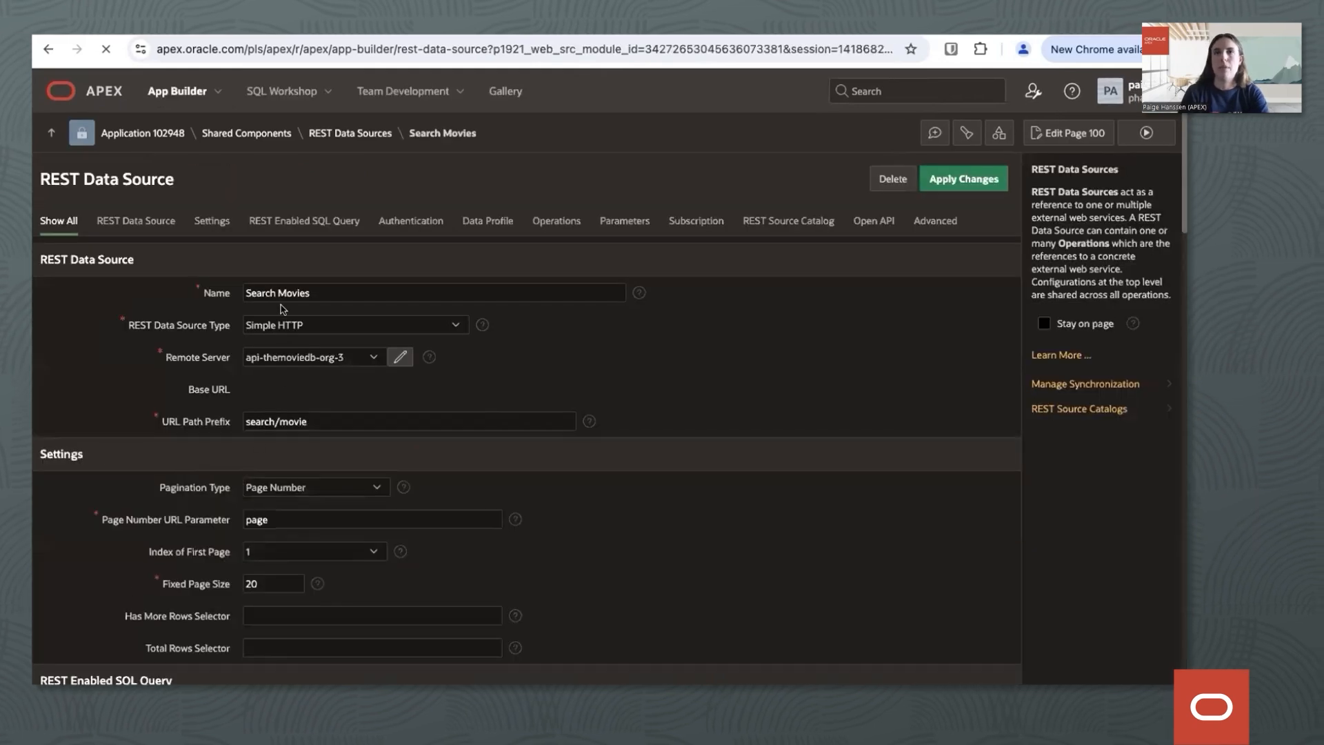
{"action": "left_click", "coordinate": [273, 293]}
{"action": "type", "text": "ed"}
{"action": "left_click", "coordinate": [737, 388]}
{"action": "scroll", "coordinate": [741, 386], "scroll_direction": "down", "scroll_amount": 3}
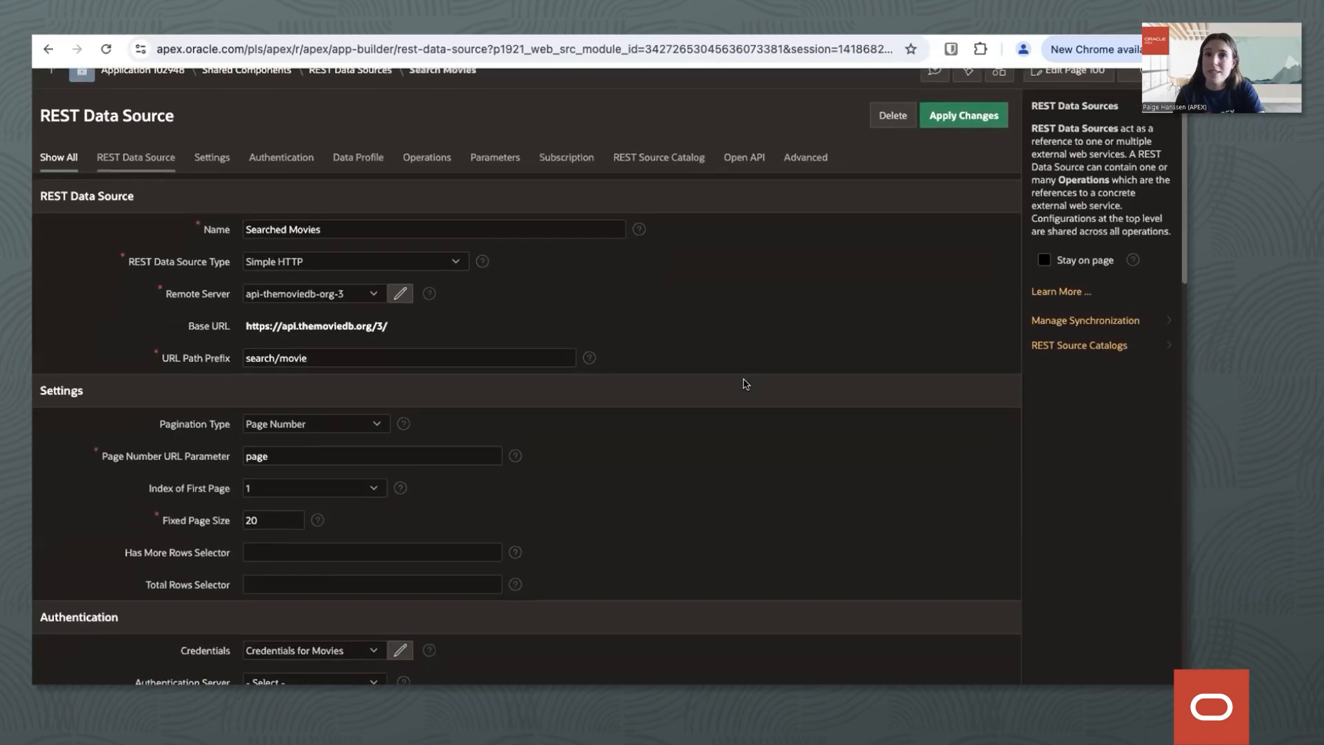
{"action": "scroll", "coordinate": [744, 384], "scroll_direction": "up", "scroll_amount": 3}
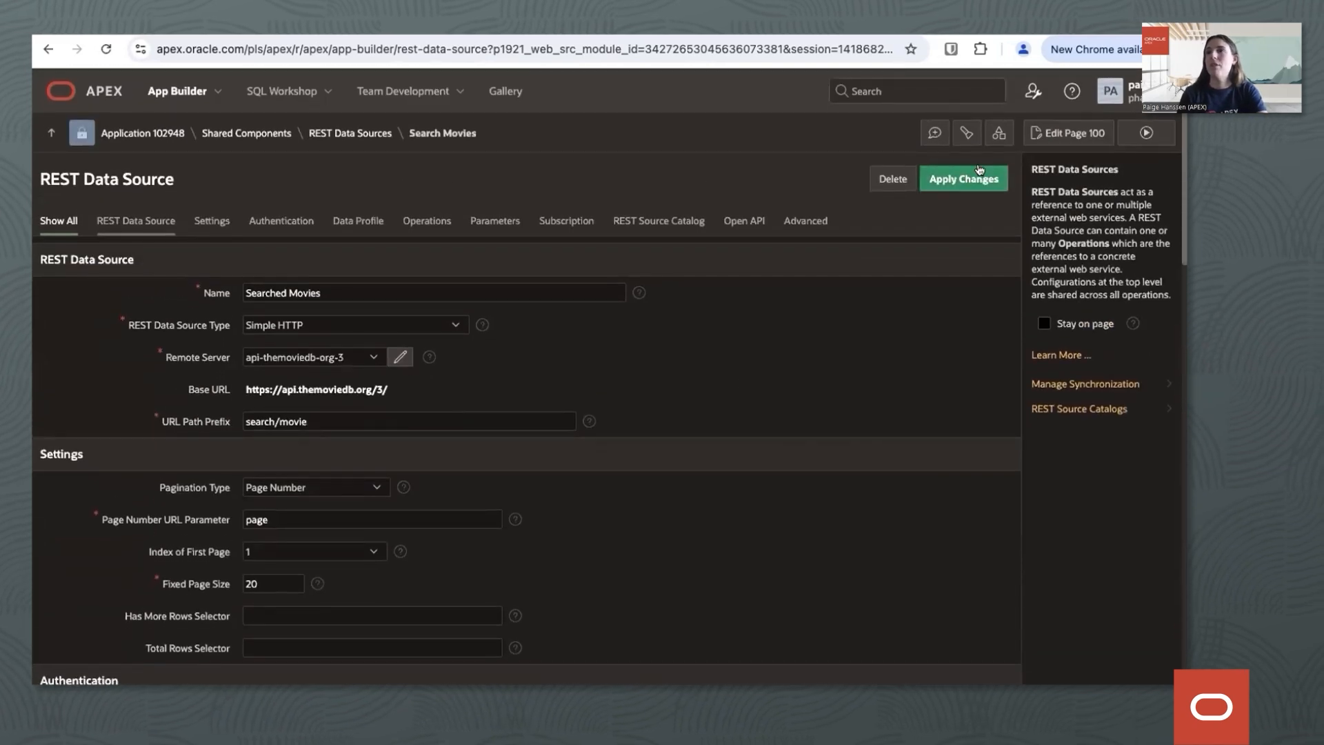
{"action": "left_click", "coordinate": [967, 181]}
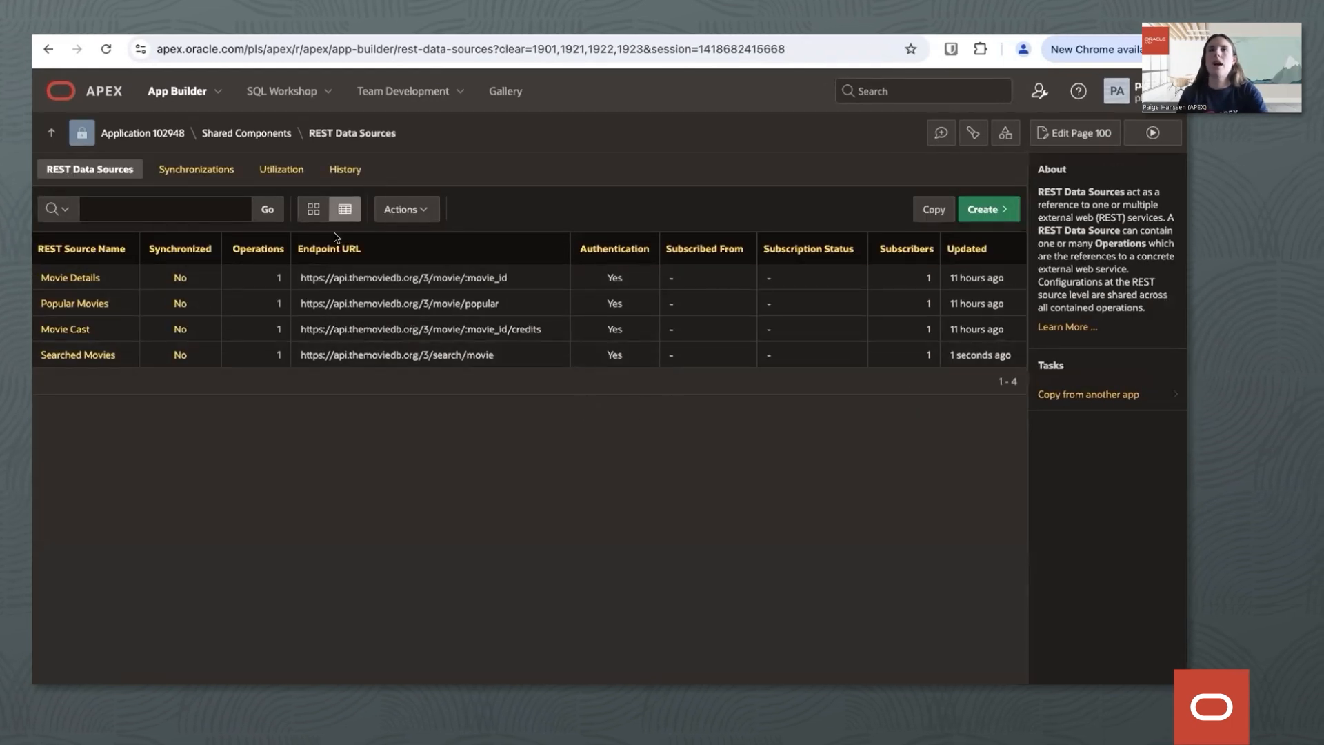
Open the REST Data Sources of application 63748 and check the subscription status of Search Movies.
{"action": "left_click", "coordinate": [167, 95]}
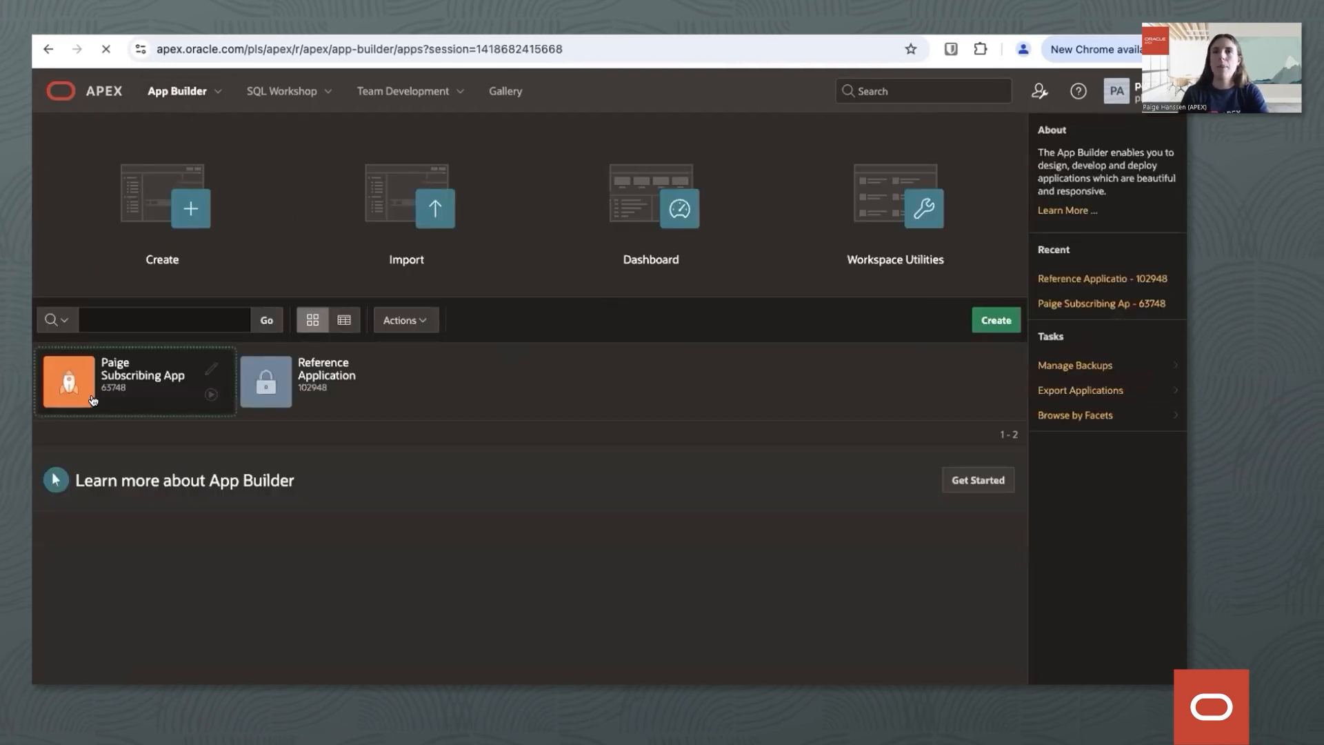
{"action": "left_click", "coordinate": [93, 400]}
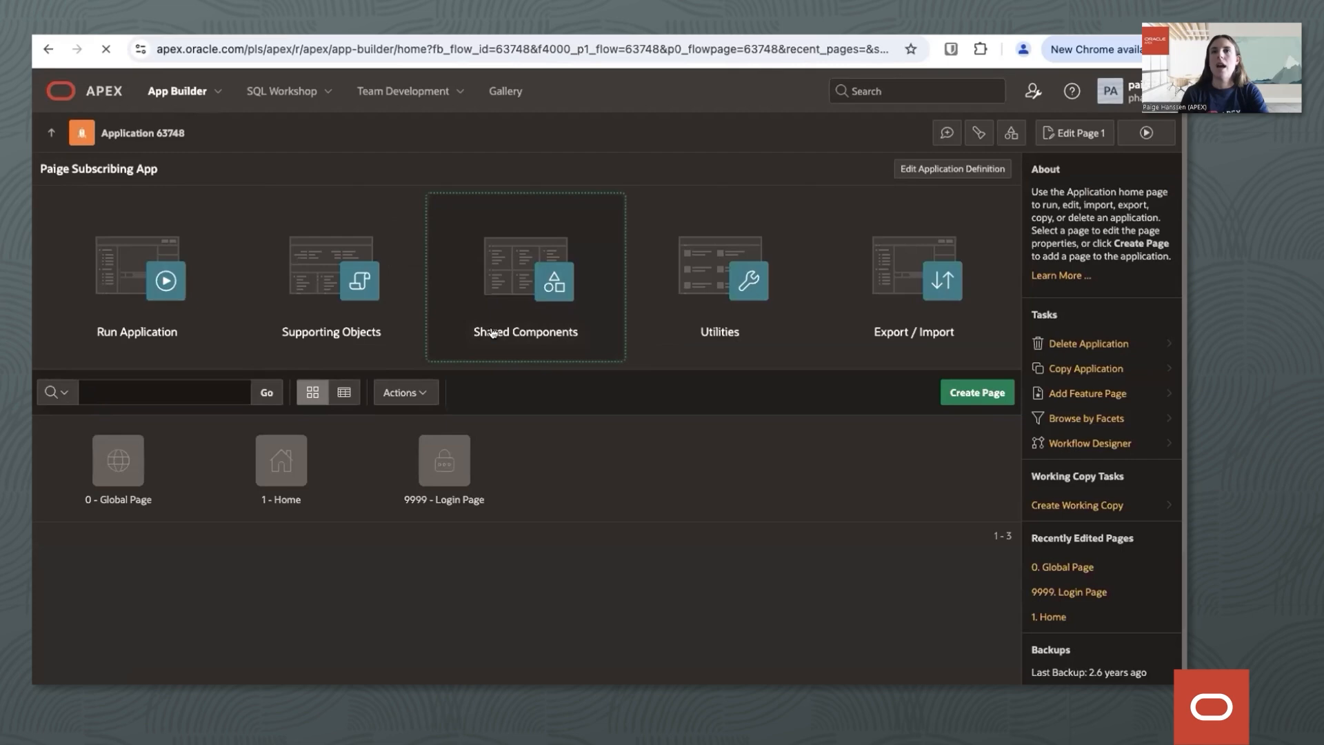
{"action": "left_click", "coordinate": [492, 333]}
{"action": "scroll", "coordinate": [183, 595], "scroll_direction": "down", "scroll_amount": 1}
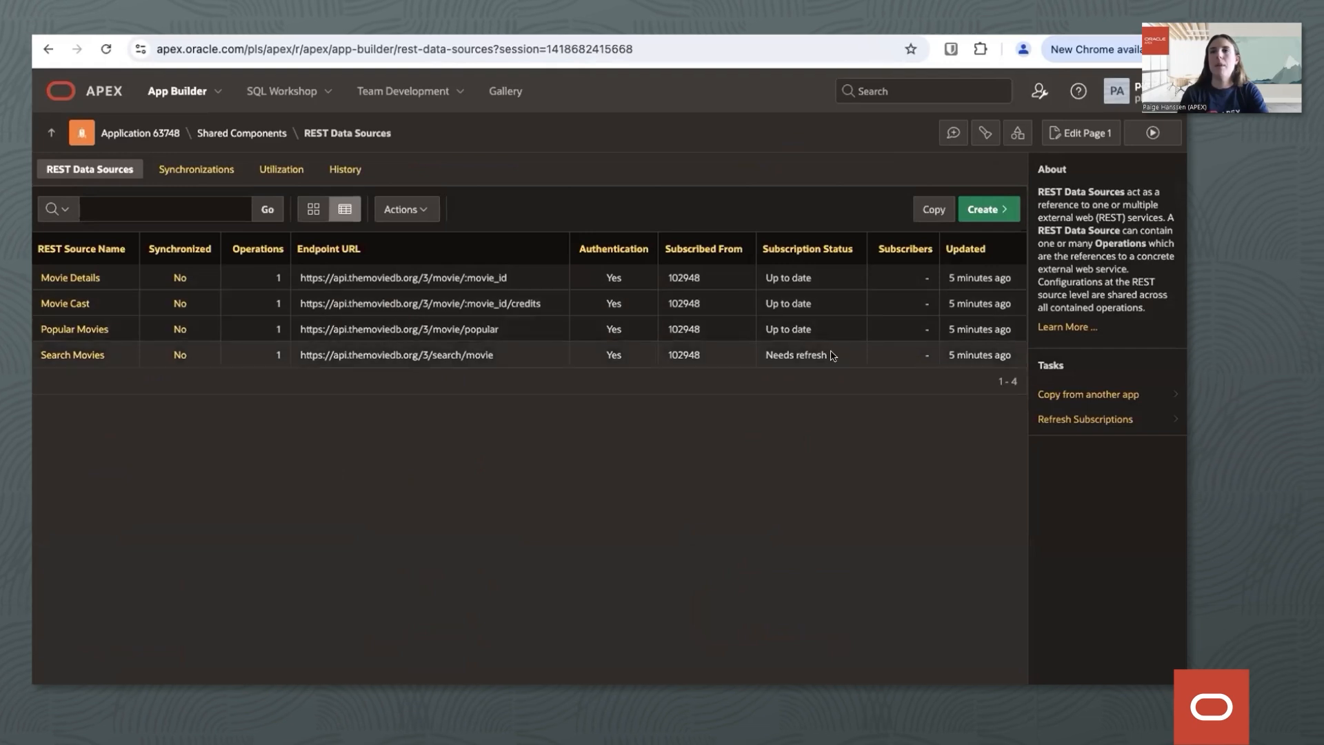
{"action": "left_click_drag", "start_coordinate": [758, 352], "coordinate": [835, 356]}
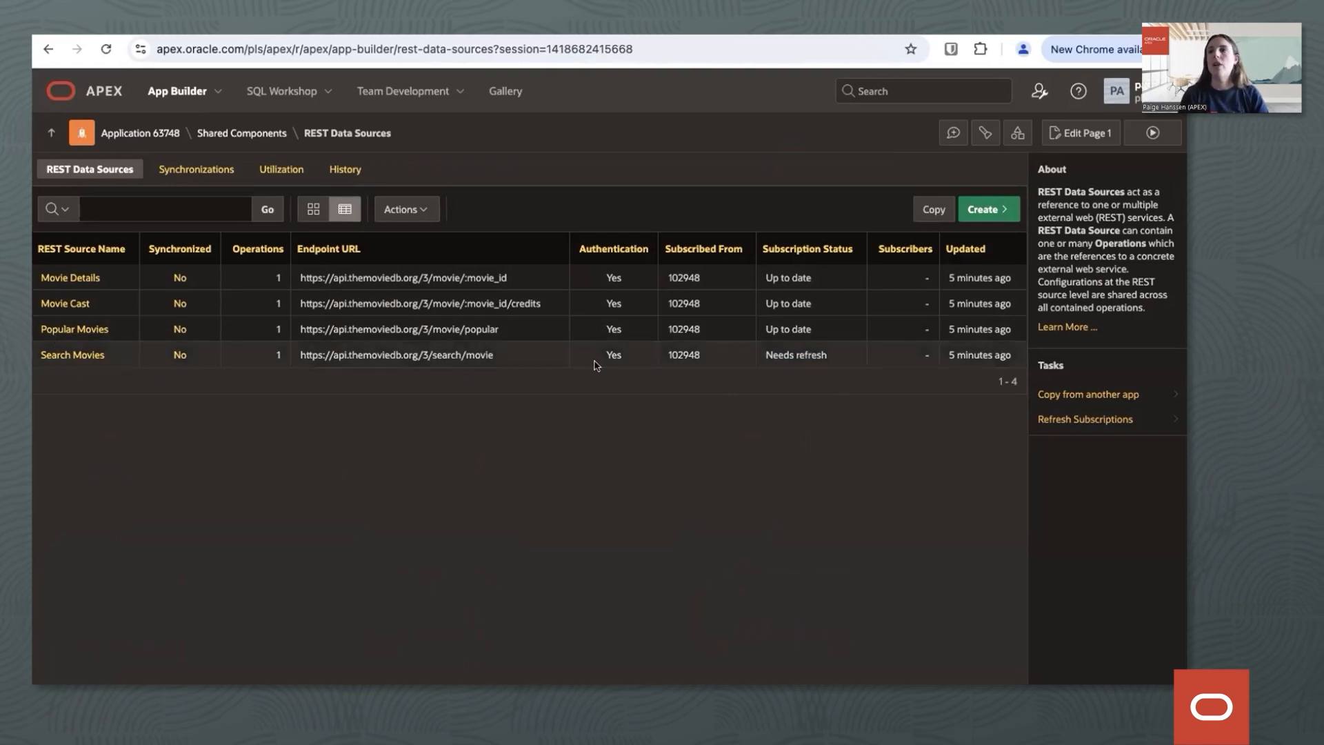
Open the Search Movies REST data source and refresh its subscription from Reference Application 102948.
{"action": "left_click", "coordinate": [81, 354]}
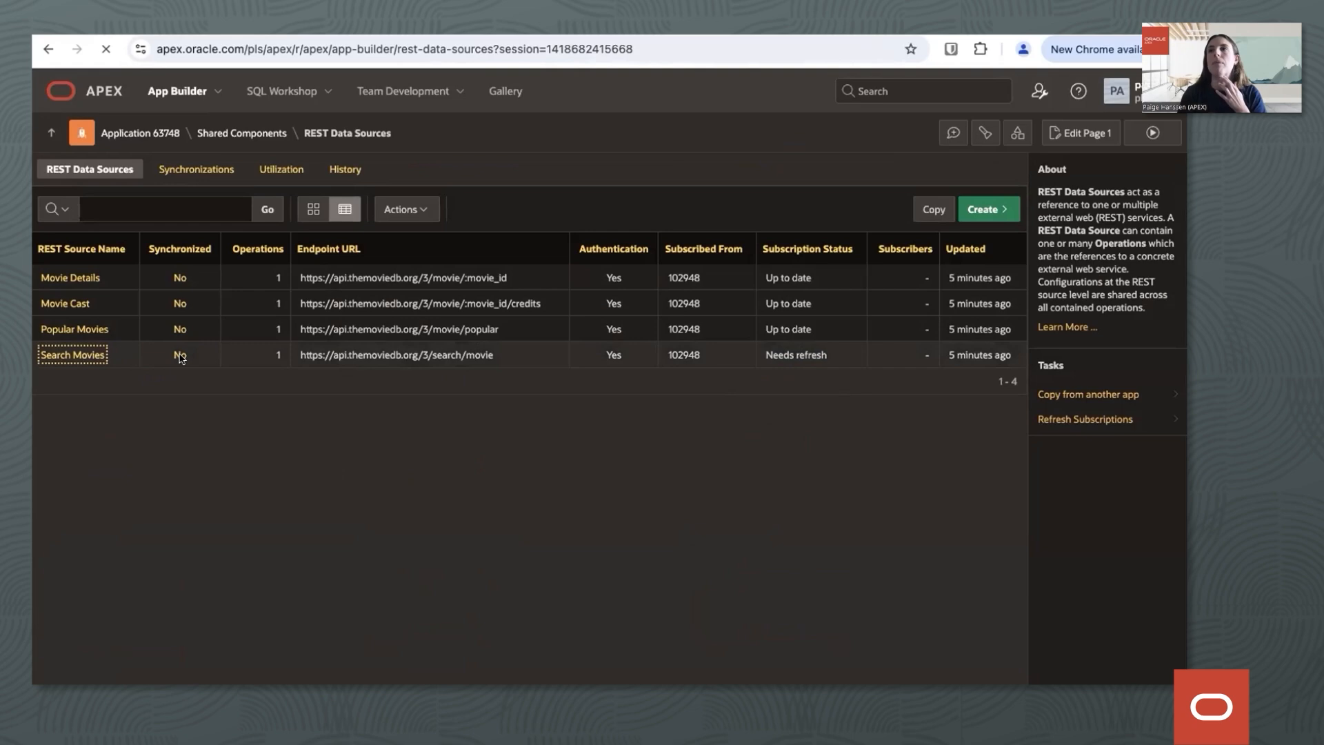
{"action": "scroll", "coordinate": [791, 369], "scroll_direction": "down", "scroll_amount": 5}
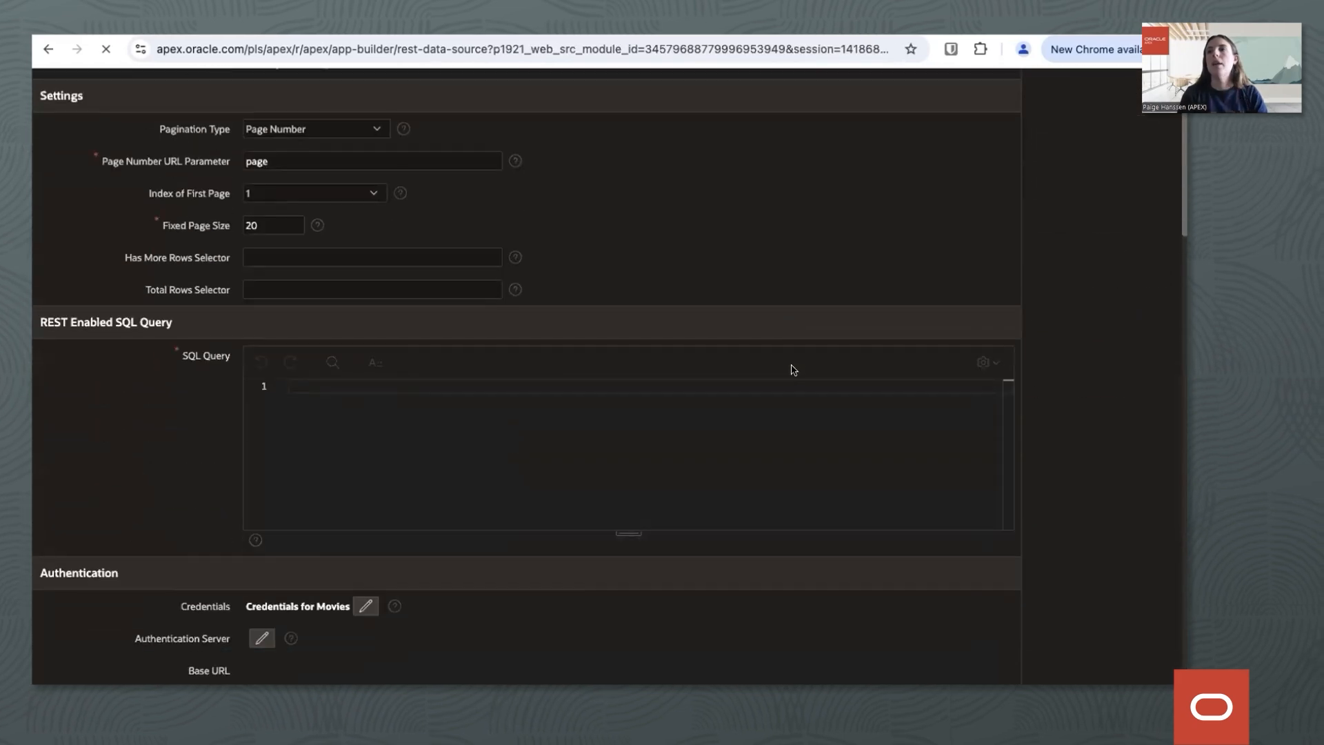
{"action": "scroll", "coordinate": [791, 369], "scroll_direction": "down", "scroll_amount": 8}
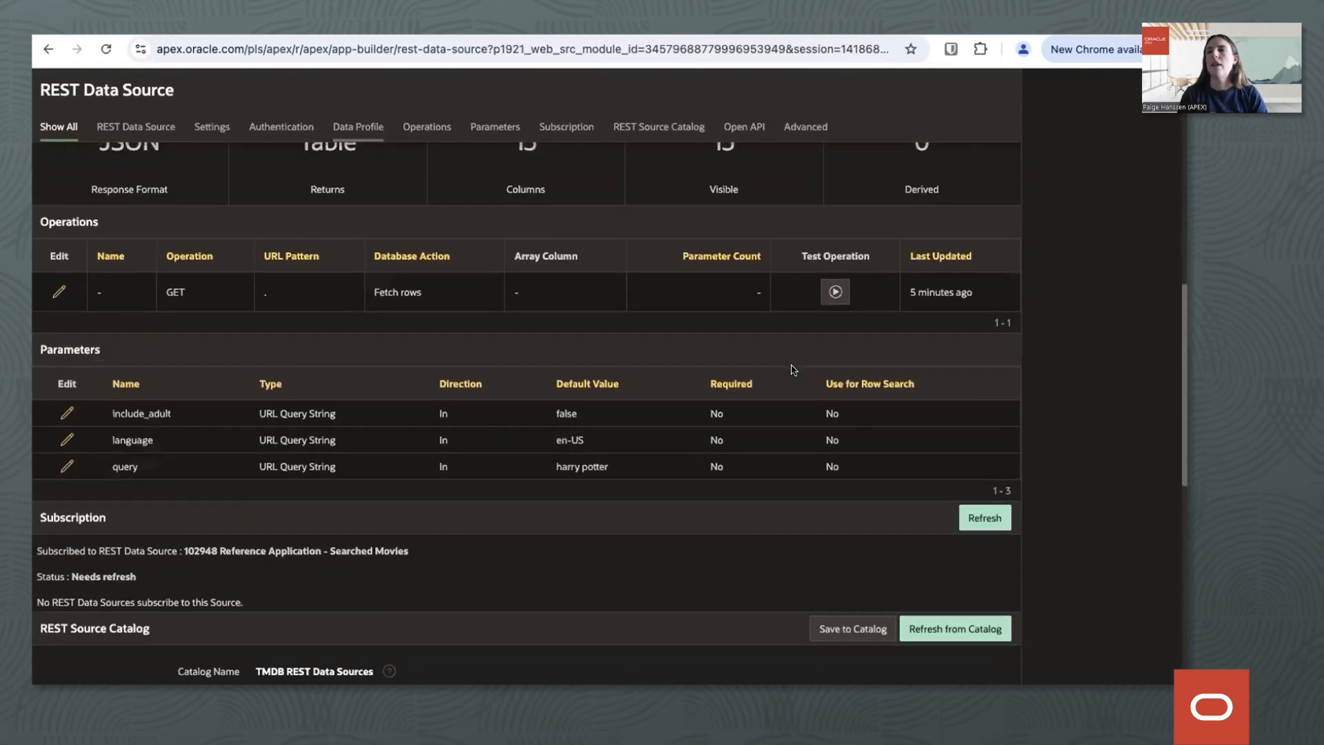
{"action": "scroll", "coordinate": [793, 370], "scroll_direction": "down", "scroll_amount": 1}
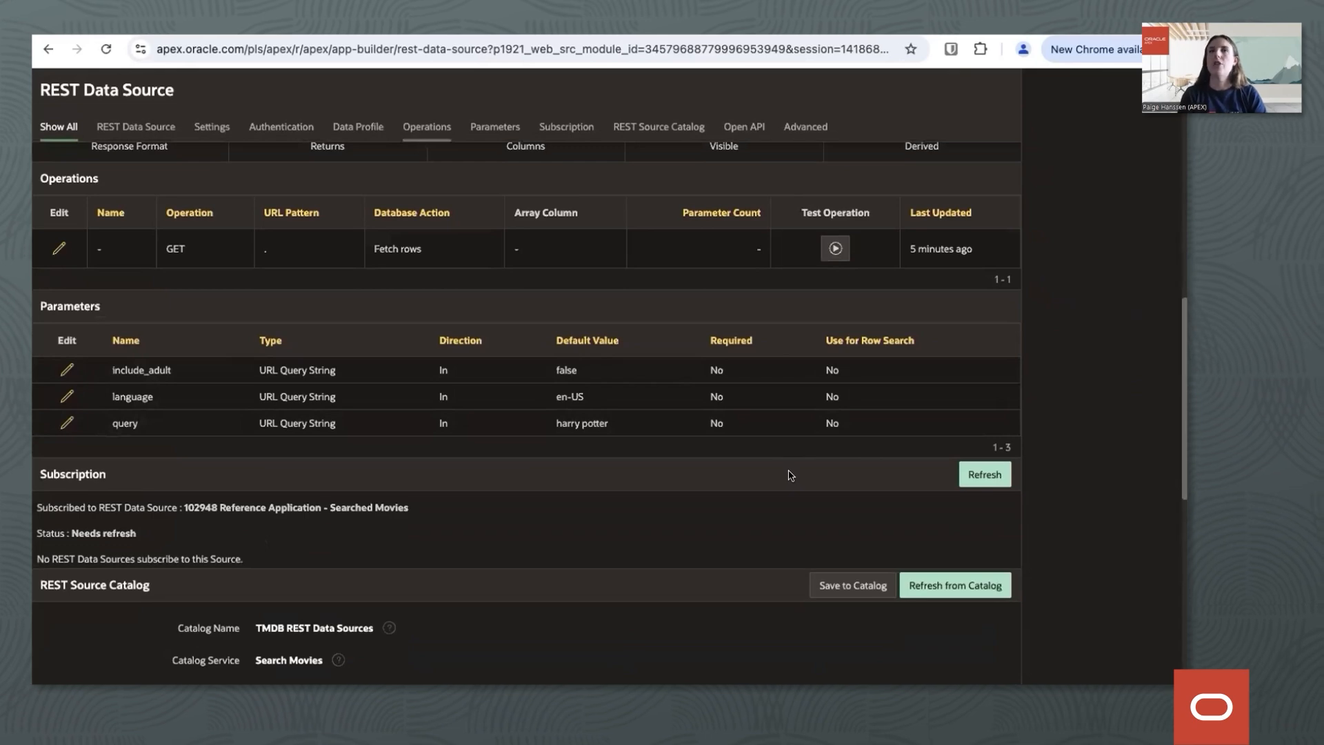
{"action": "scroll", "coordinate": [791, 476], "scroll_direction": "up", "scroll_amount": 10}
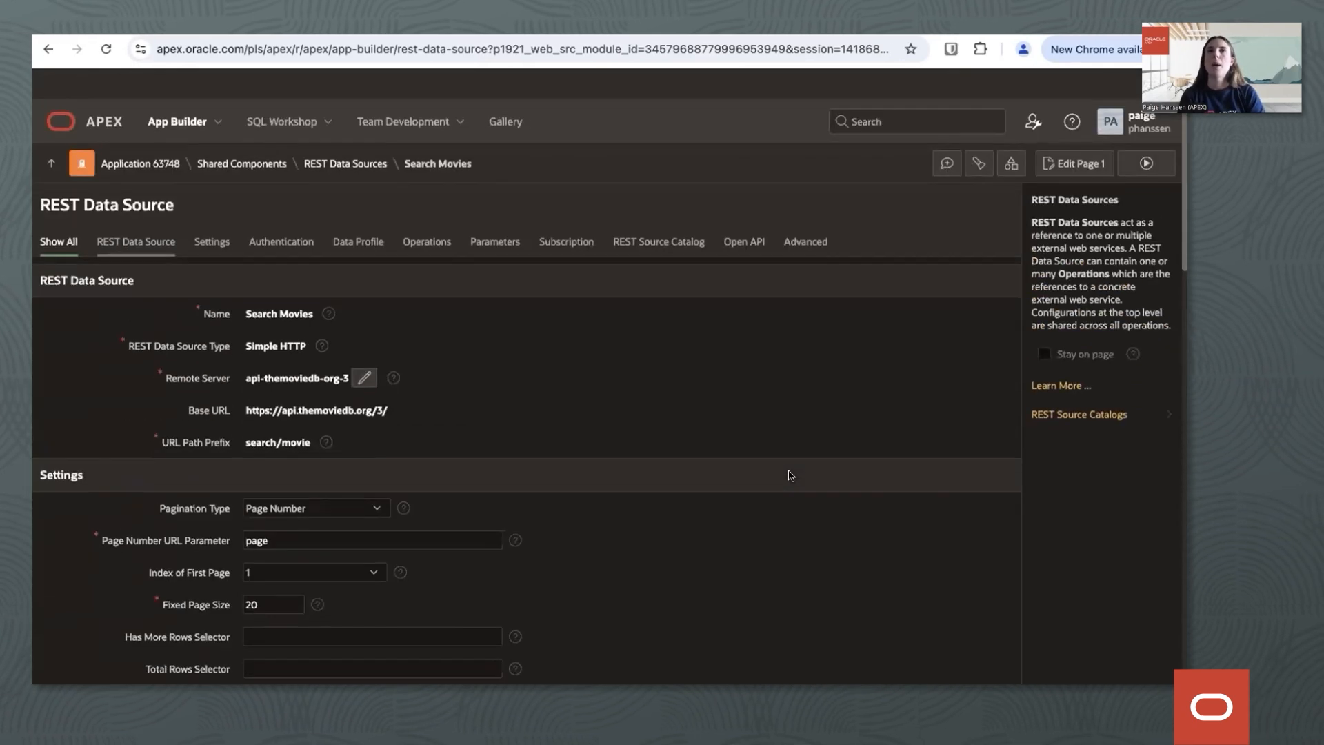
{"action": "scroll", "coordinate": [791, 406], "scroll_direction": "down", "scroll_amount": 5}
{"action": "scroll", "coordinate": [791, 405], "scroll_direction": "down", "scroll_amount": 9}
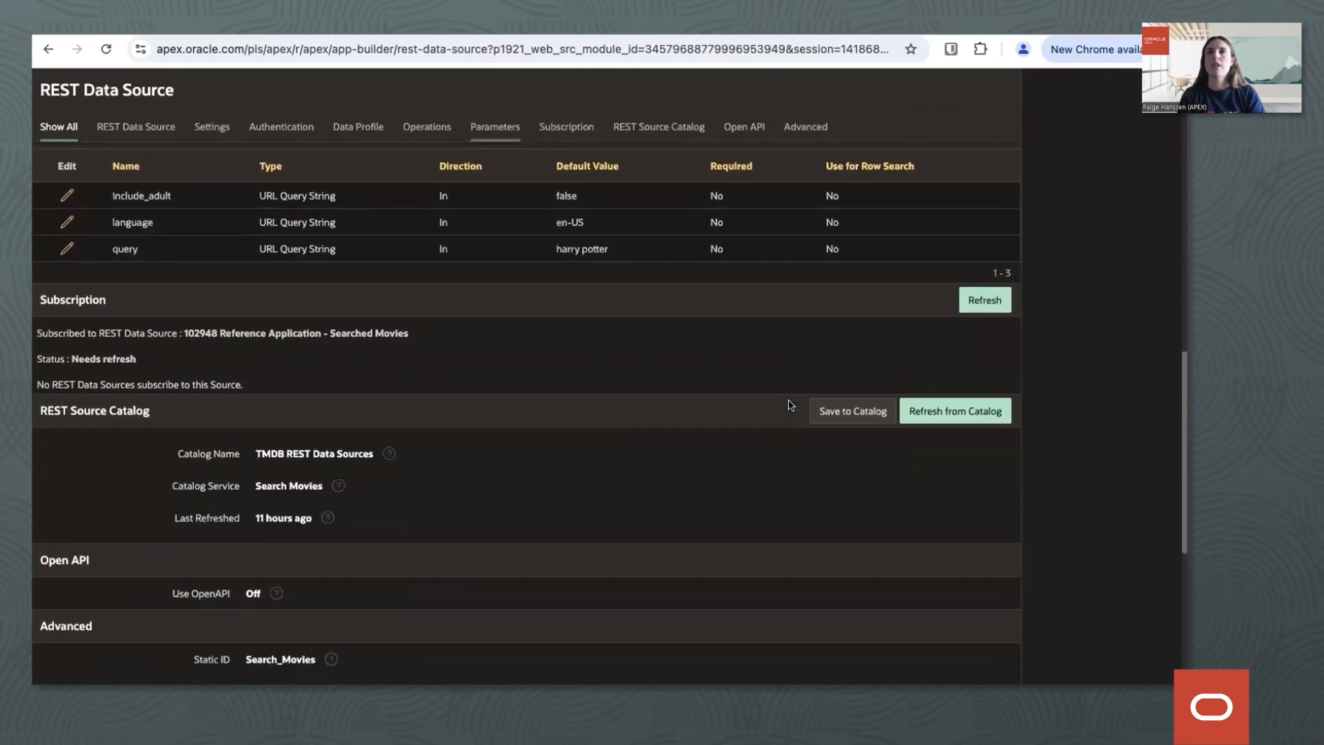
{"action": "left_click", "coordinate": [552, 121]}
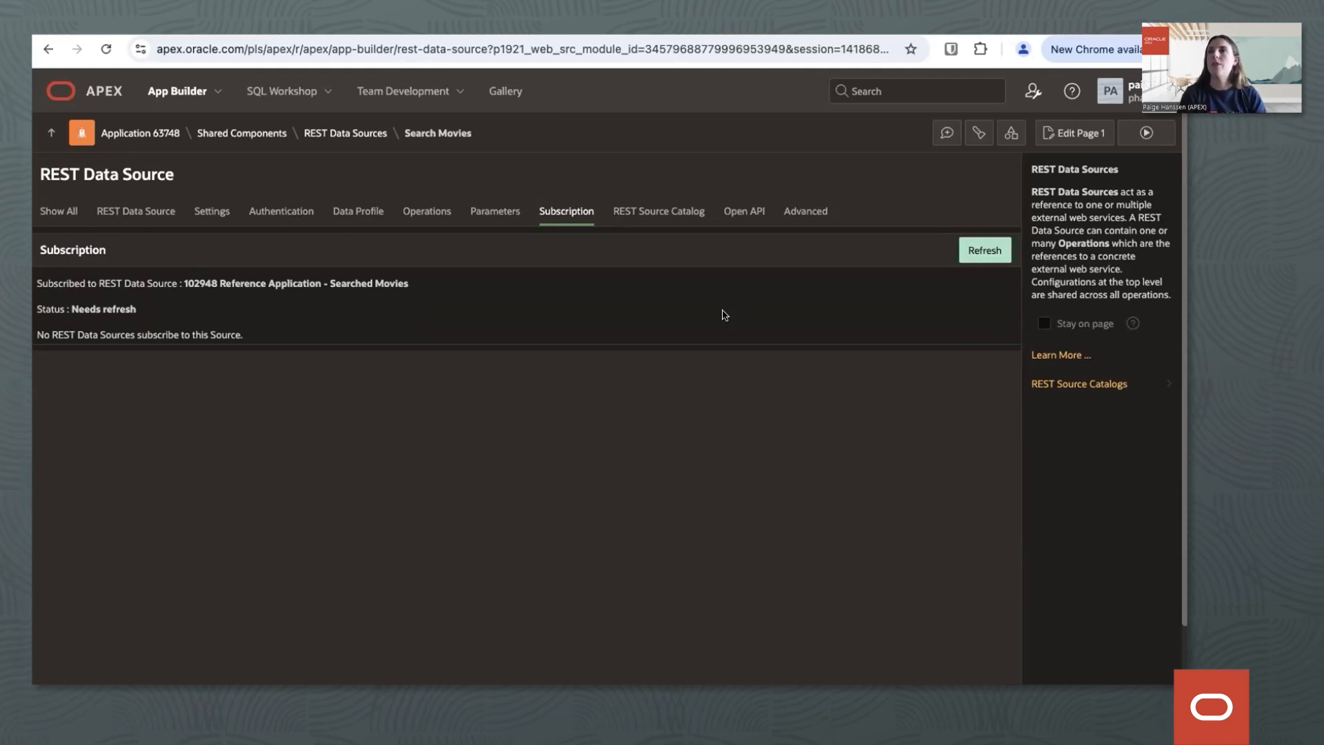
{"action": "left_click", "coordinate": [984, 251]}
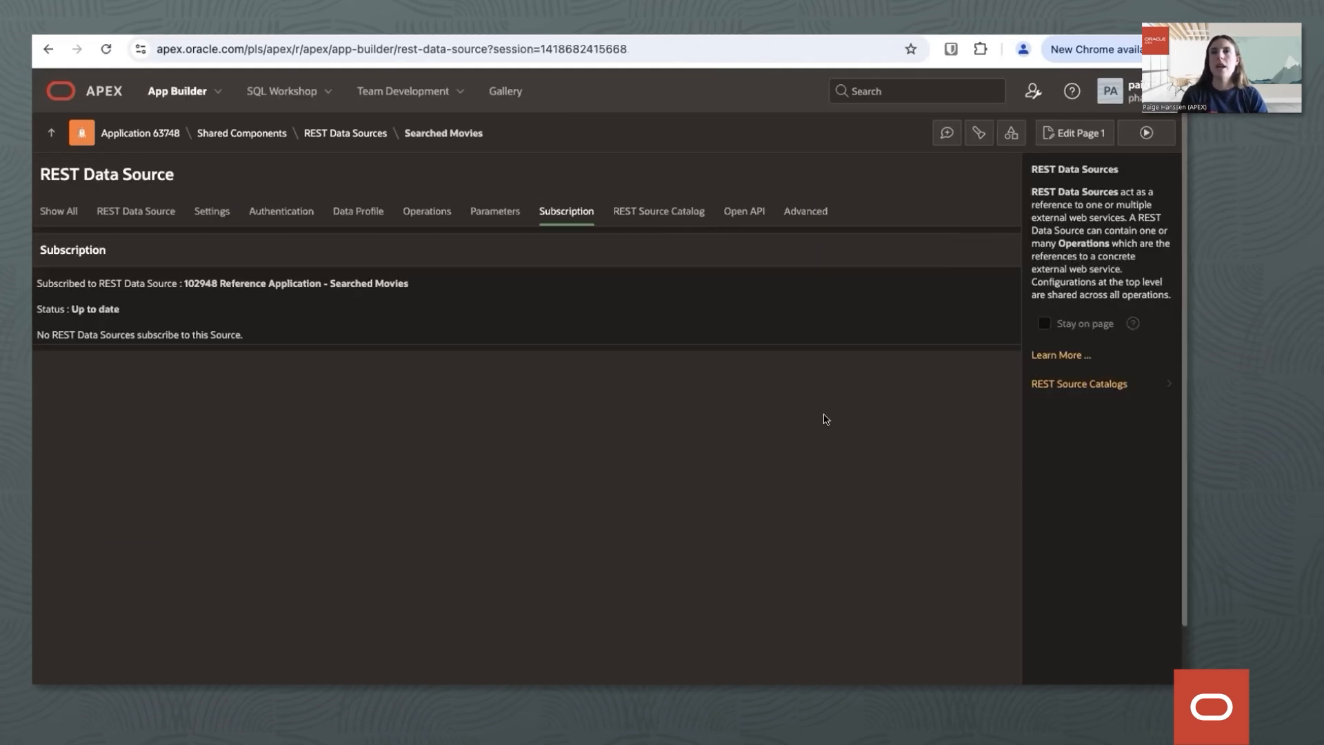
Check the refreshed REST data source's subscription status and name, then show all of its settings again.
{"action": "left_click_drag", "start_coordinate": [37, 311], "coordinate": [119, 311]}
{"action": "left_click", "coordinate": [97, 311]}
{"action": "left_click", "coordinate": [135, 211]}
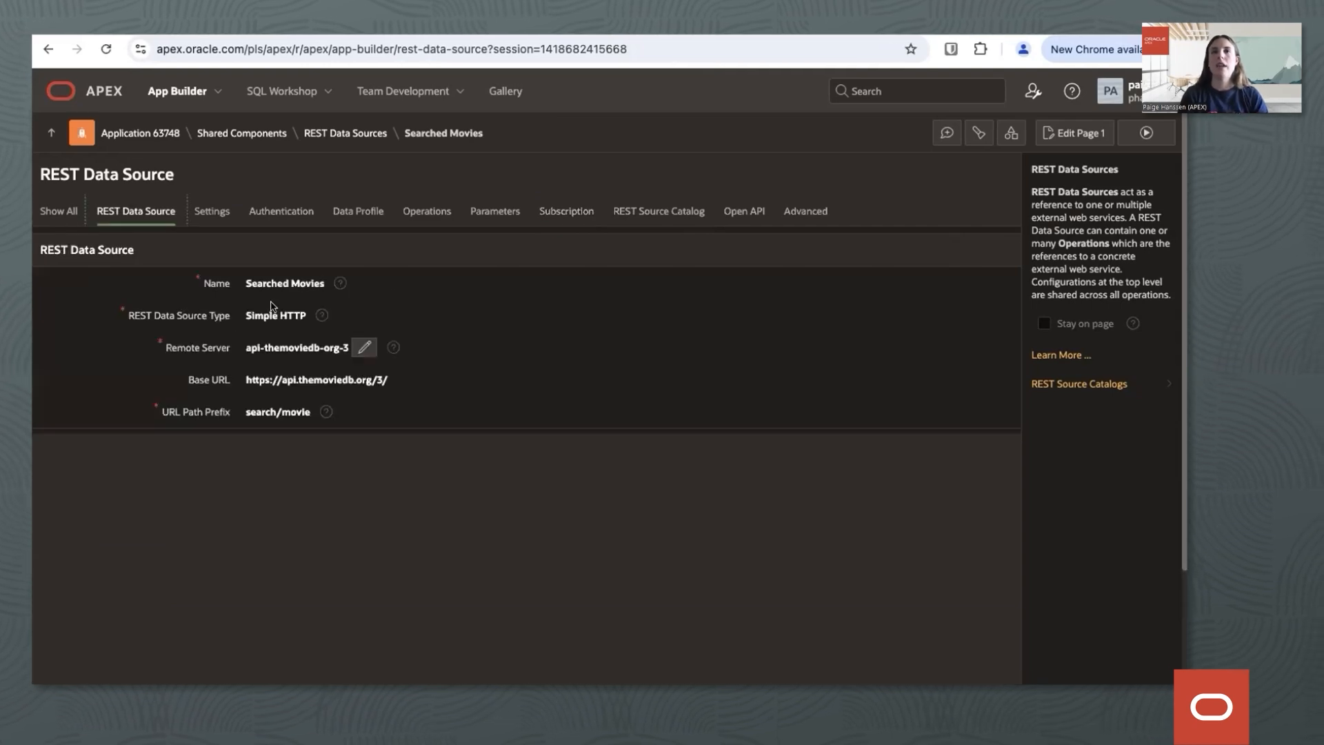
{"action": "left_click_drag", "start_coordinate": [240, 287], "coordinate": [345, 287]}
{"action": "left_click", "coordinate": [411, 290]}
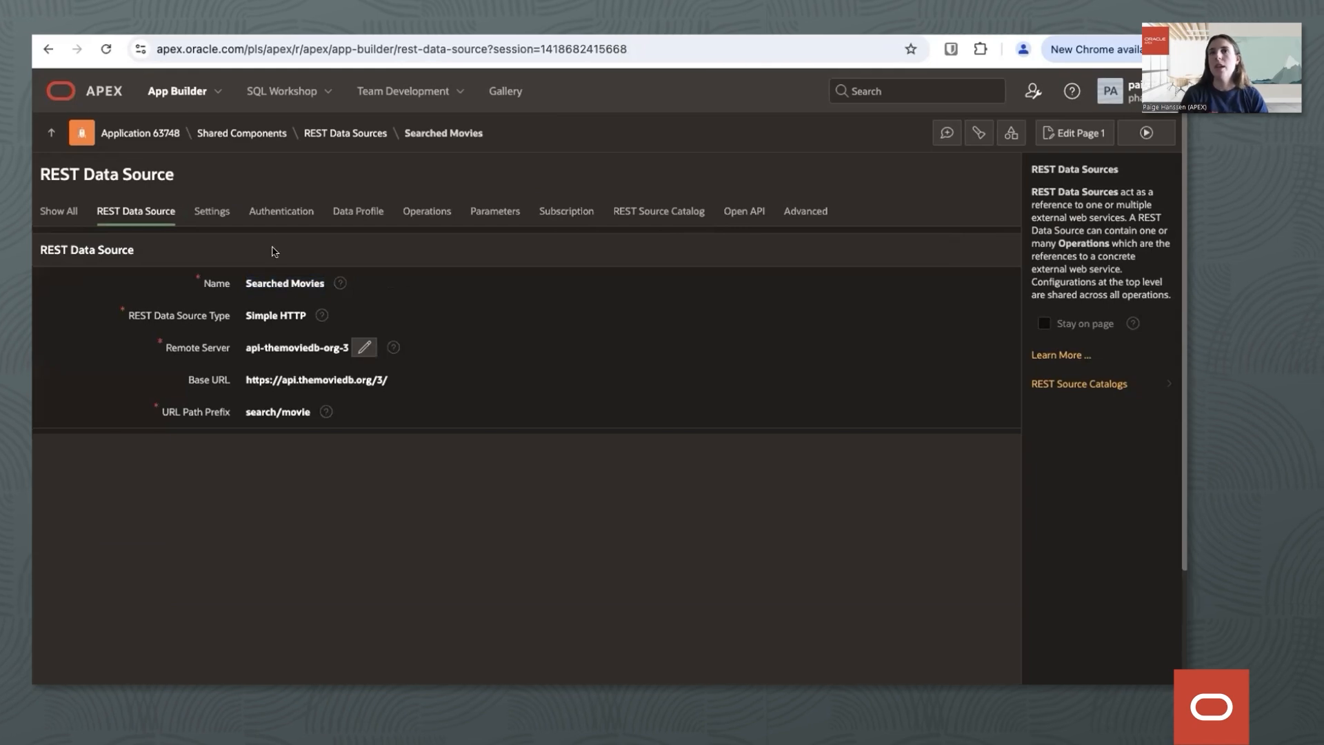
{"action": "left_click", "coordinate": [46, 211]}
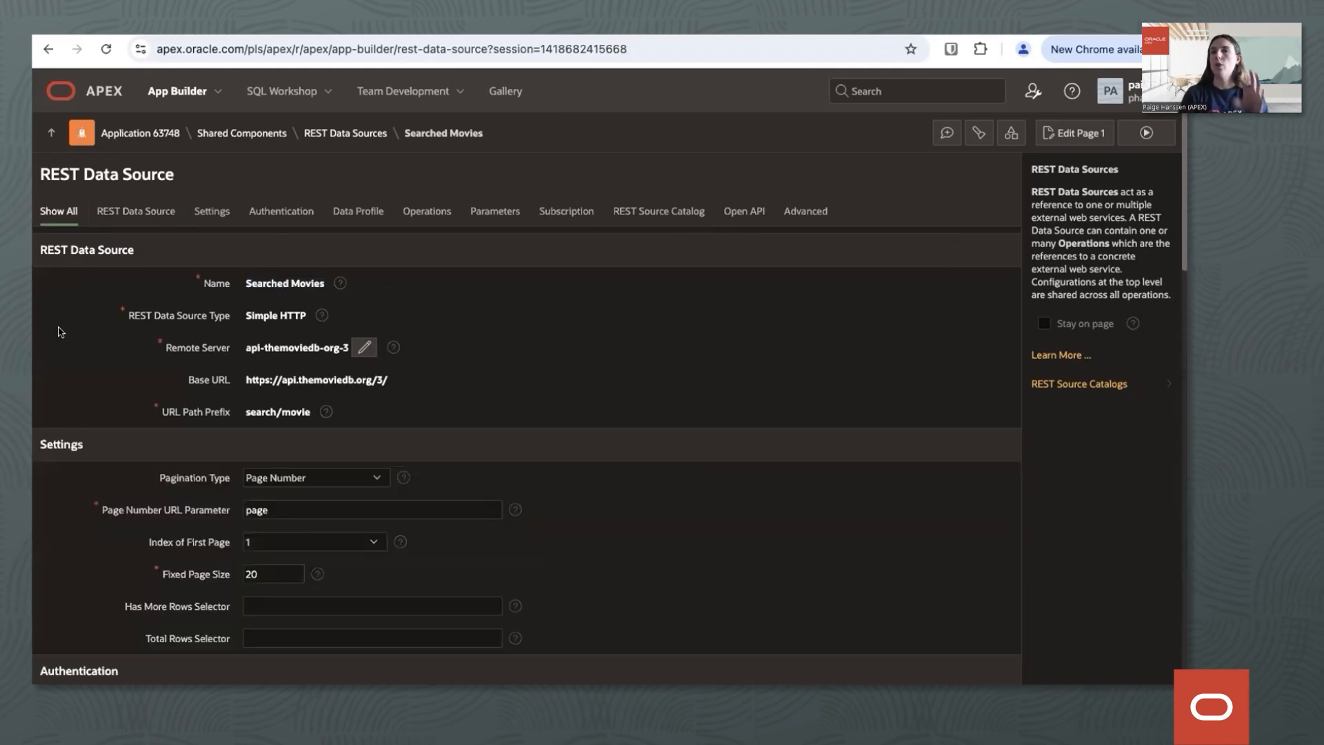